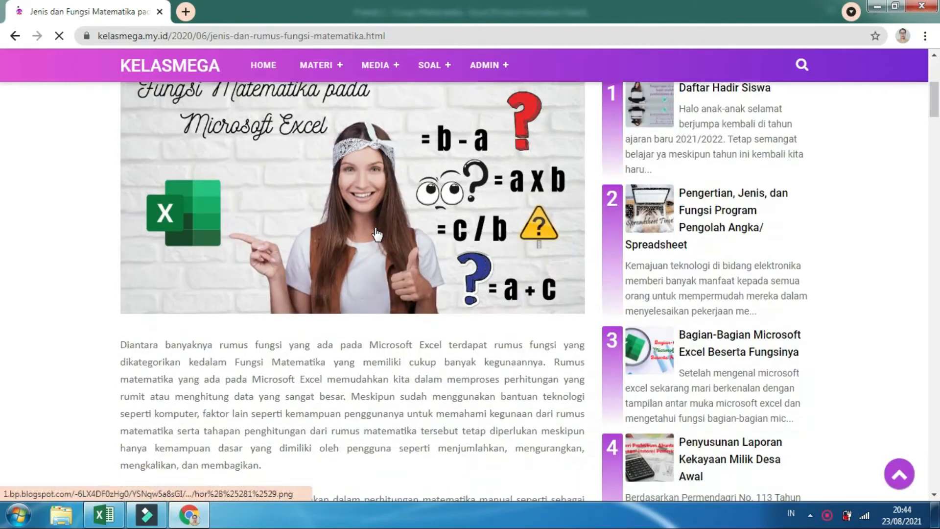
Read the Latihan Praktik 1 payroll table and its completion instructions on the web page, ending in the Praktik 1 - Fungsi Matematika workbook in Excel
{"action": "scroll", "coordinate": [376, 228], "scroll_direction": "up", "scroll_amount": 10}
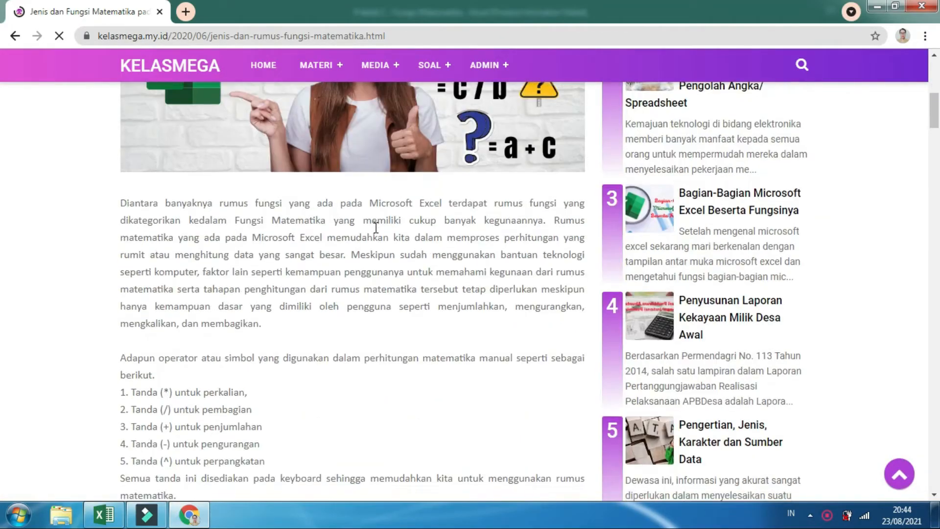
{"action": "scroll", "coordinate": [375, 228], "scroll_direction": "up", "scroll_amount": 2}
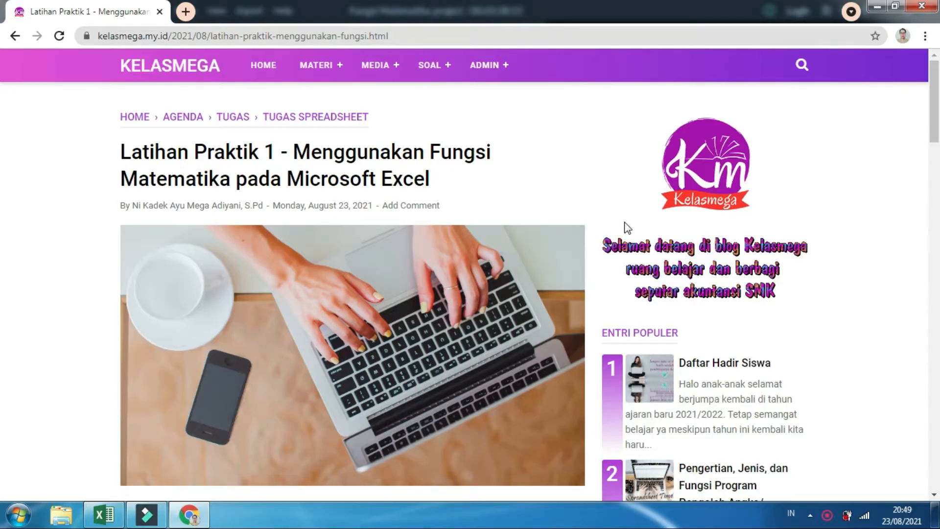
{"action": "left_click", "coordinate": [431, 69]}
{"action": "scroll", "coordinate": [482, 223], "scroll_direction": "down", "scroll_amount": 5}
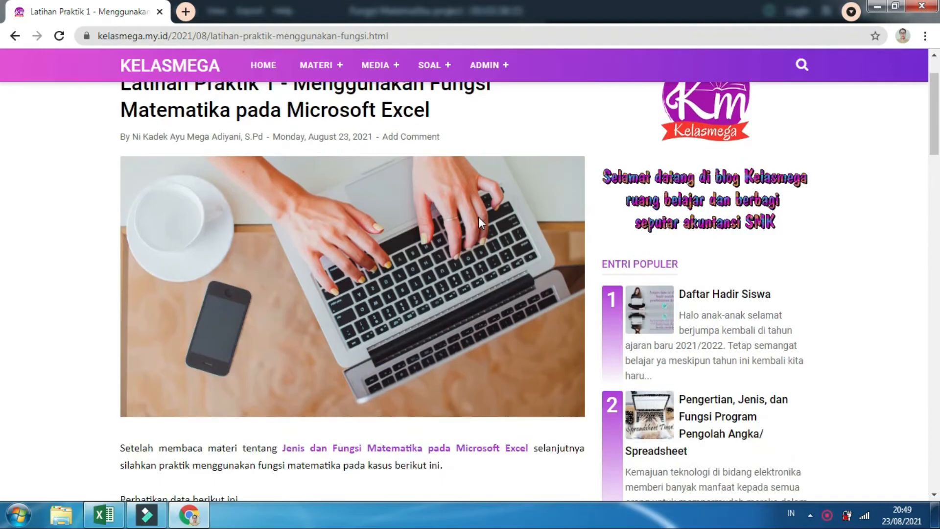
{"action": "scroll", "coordinate": [481, 223], "scroll_direction": "down", "scroll_amount": 3}
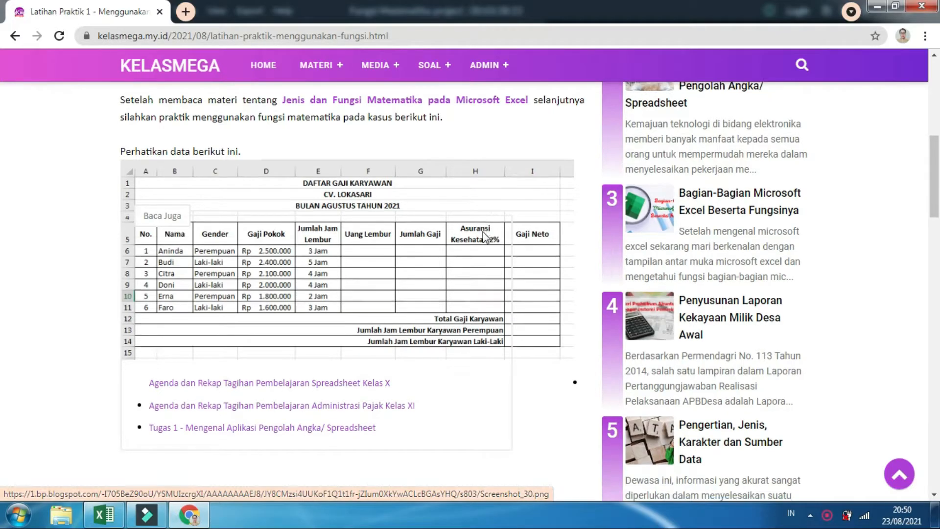
{"action": "scroll", "coordinate": [483, 228], "scroll_direction": "down", "scroll_amount": 1}
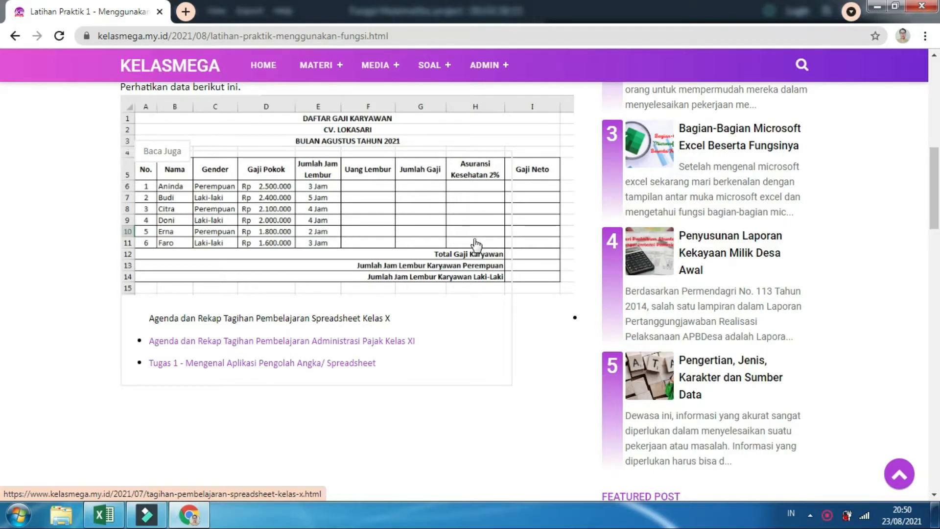
{"action": "scroll", "coordinate": [533, 355], "scroll_direction": "down", "scroll_amount": 1}
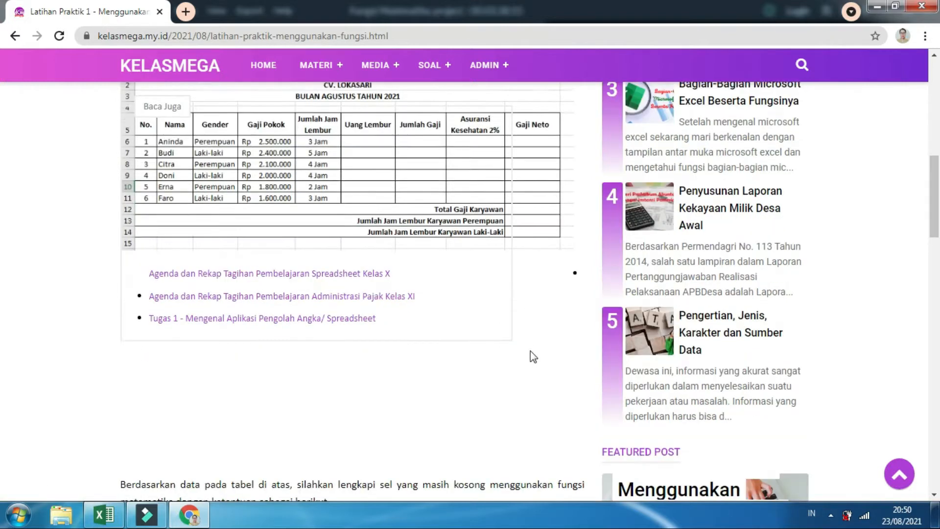
{"action": "scroll", "coordinate": [530, 351], "scroll_direction": "down", "scroll_amount": 1}
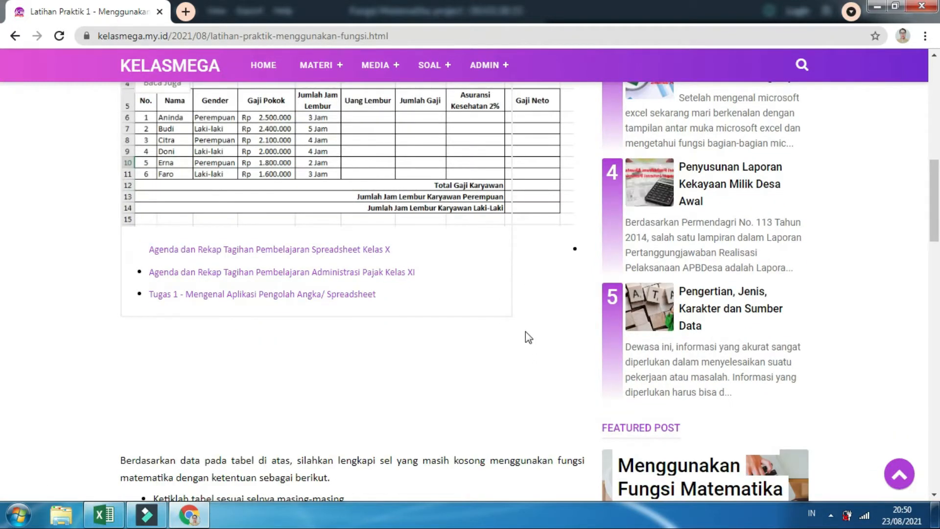
{"action": "scroll", "coordinate": [525, 331], "scroll_direction": "down", "scroll_amount": 4}
{"action": "scroll", "coordinate": [525, 331], "scroll_direction": "down", "scroll_amount": 1}
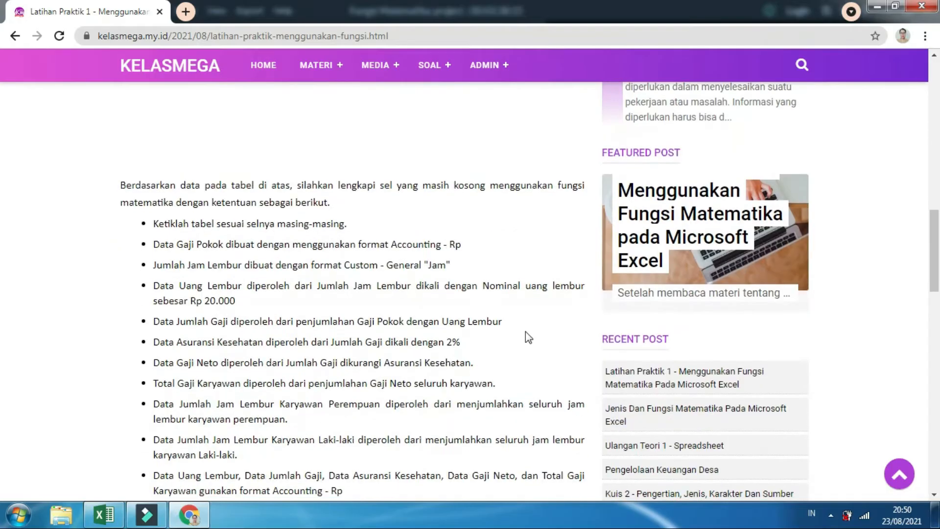
{"action": "scroll", "coordinate": [525, 331], "scroll_direction": "down", "scroll_amount": 1}
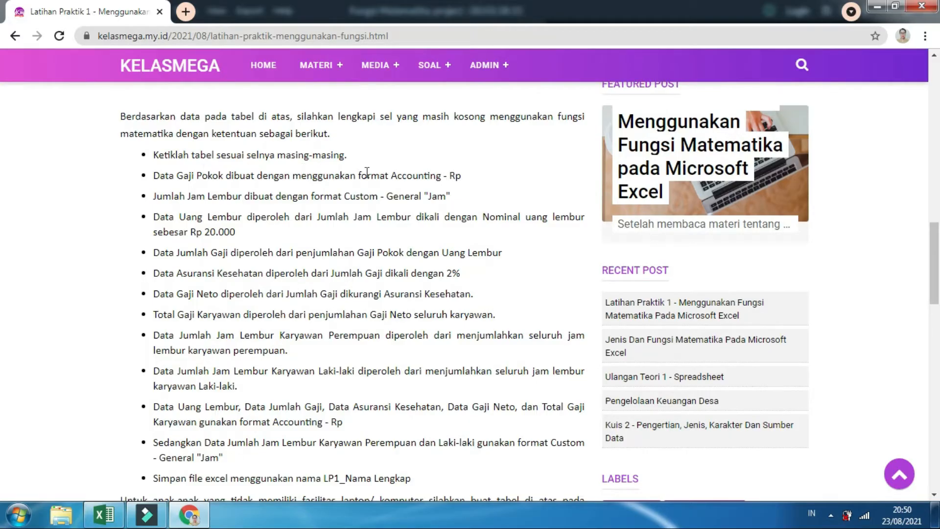
{"action": "left_click", "coordinate": [104, 514]}
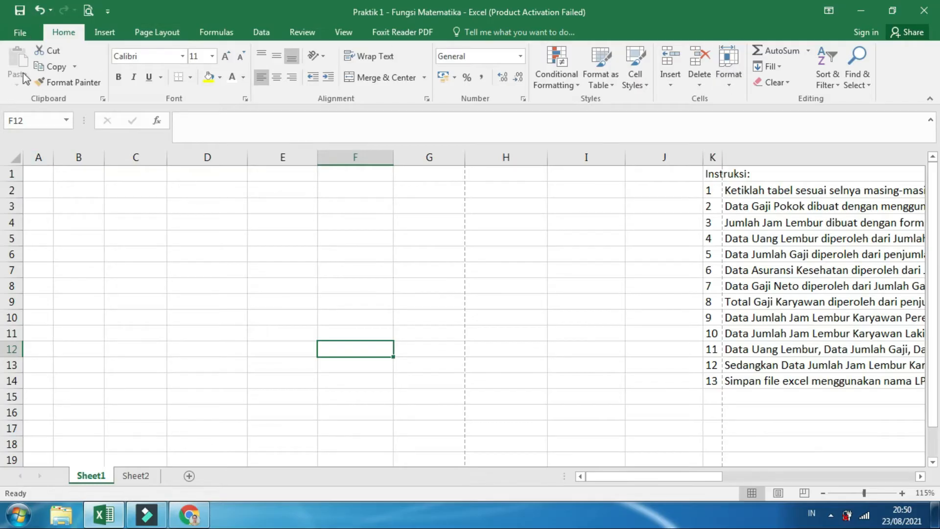
{"action": "left_click", "coordinate": [14, 515]}
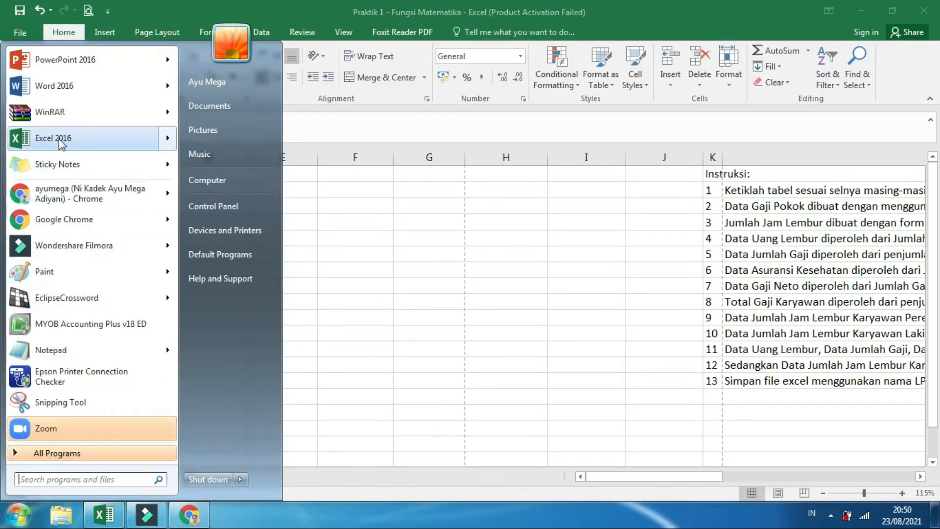
{"action": "mouse_move", "coordinate": [62, 142]}
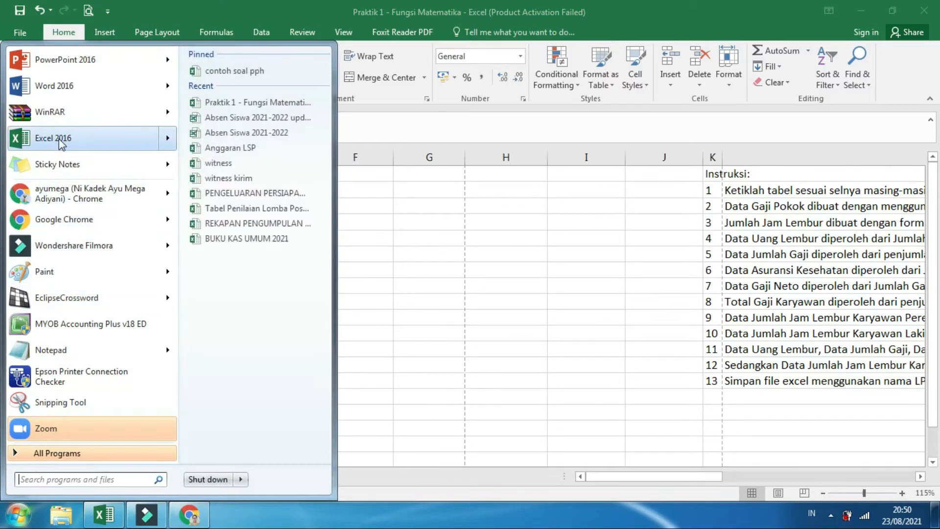
{"action": "right_click", "coordinate": [89, 143]}
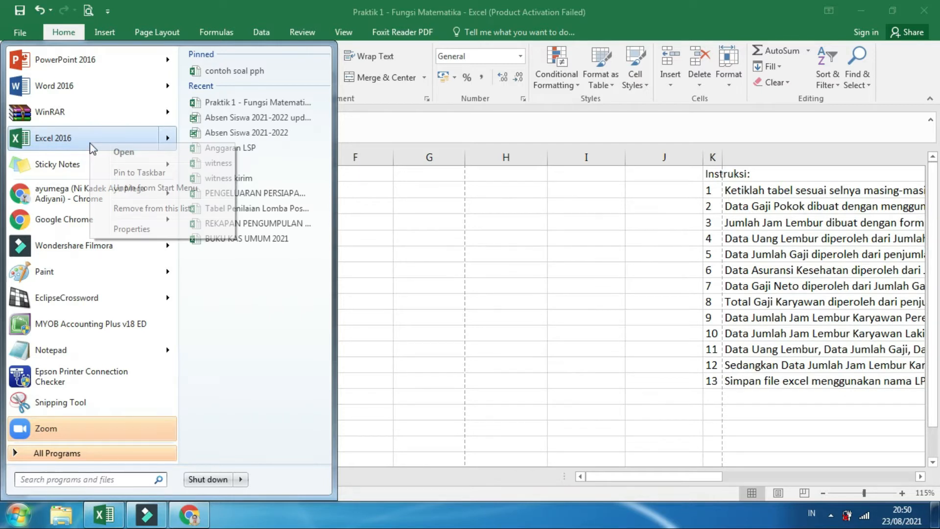
{"action": "left_click", "coordinate": [436, 223]}
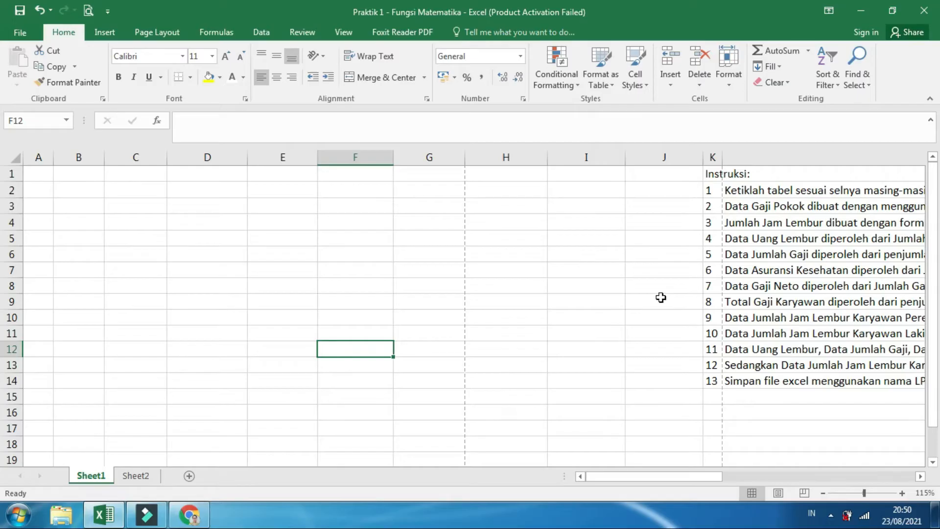
Review the Instruksi list beside the empty sheet and bring up the sample payroll table in Chrome
{"action": "left_click_drag", "start_coordinate": [618, 478], "coordinate": [730, 470]}
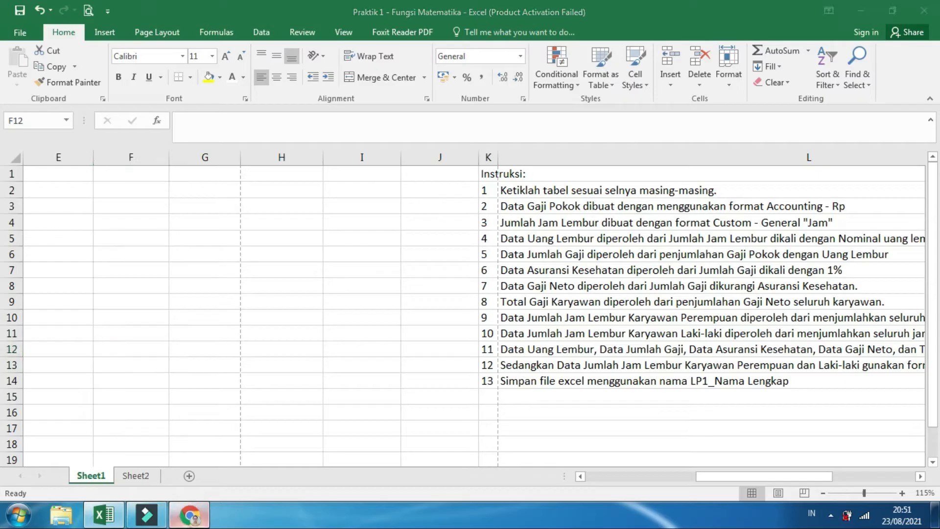
{"action": "left_click", "coordinate": [189, 514]}
{"action": "scroll", "coordinate": [326, 368], "scroll_direction": "up", "scroll_amount": 10}
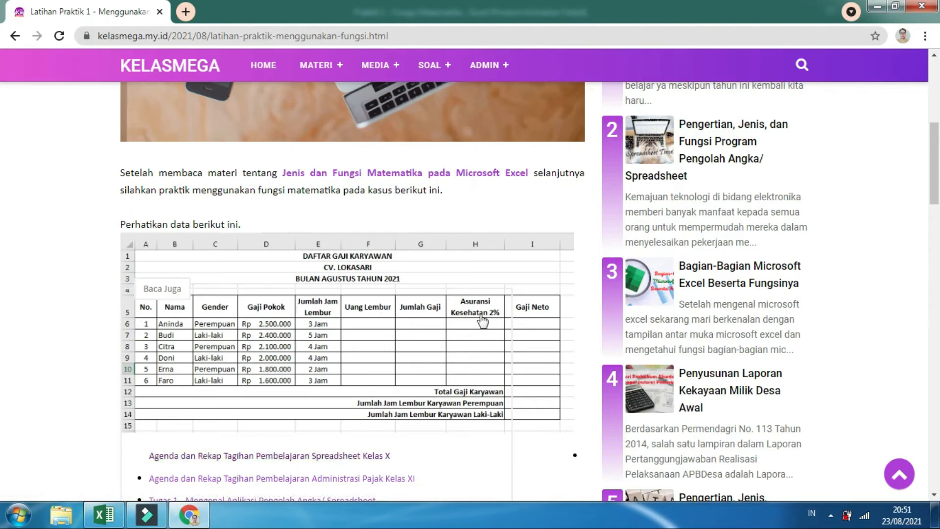
Switch to the Excel workbook and enter the title DAFTAR GAJI KARYAWAN in cell A1 of Sheet1
{"action": "left_click", "coordinate": [109, 522]}
{"action": "left_click_drag", "start_coordinate": [712, 475], "coordinate": [542, 495]}
{"action": "left_click", "coordinate": [39, 178]}
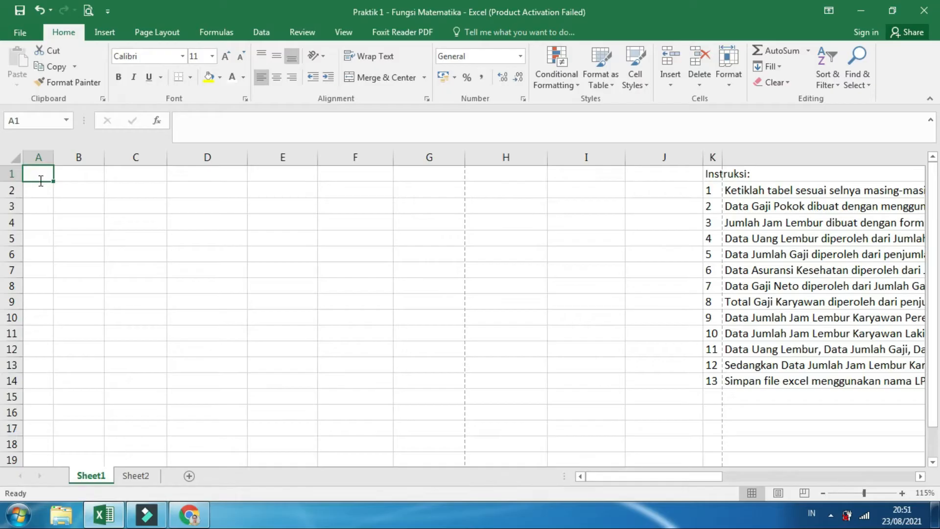
{"action": "type", "text": "DAFTAR"}
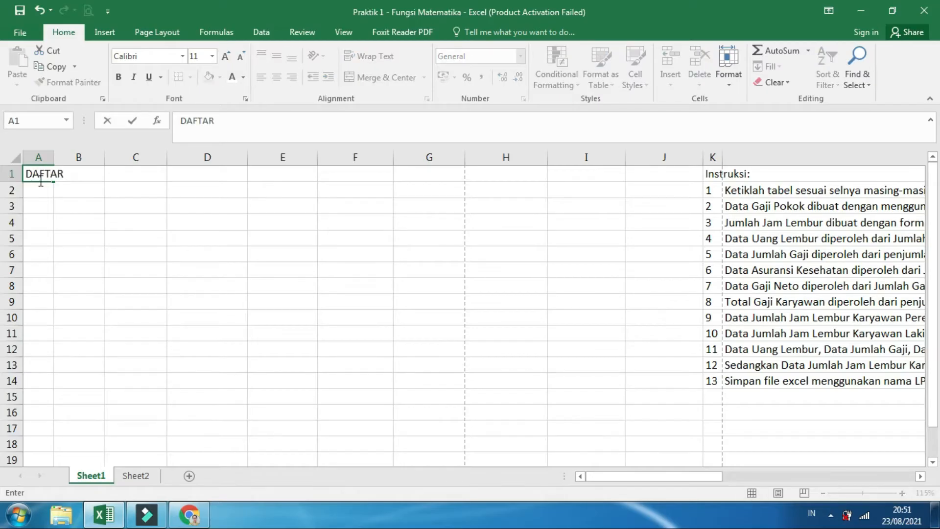
{"action": "type", "text": "GAJI KARYAWAN"}
{"action": "left_click", "coordinate": [40, 180]}
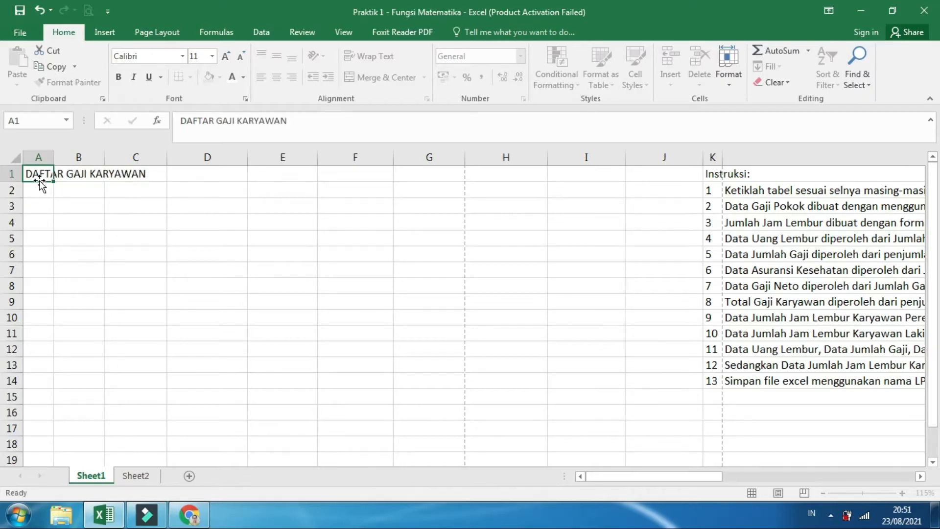
{"action": "key", "text": "Return"}
Enter the heading lines CV. LOKASARI in A2 and BULAN AGUSTUS TAHUN 2021 in A3
{"action": "type", "text": "C"}
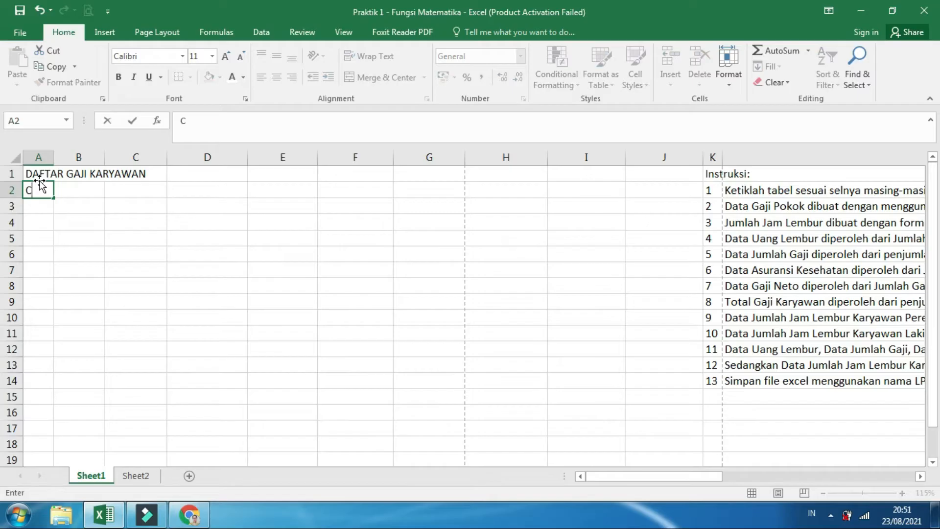
{"action": "type", "text": "V. LOKASARI"}
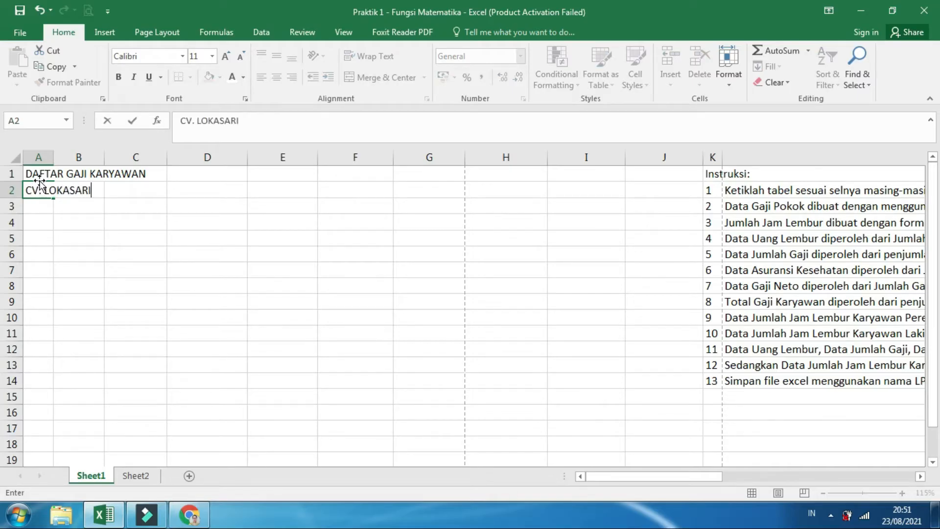
{"action": "key", "text": "Return"}
{"action": "type", "text": "T"}
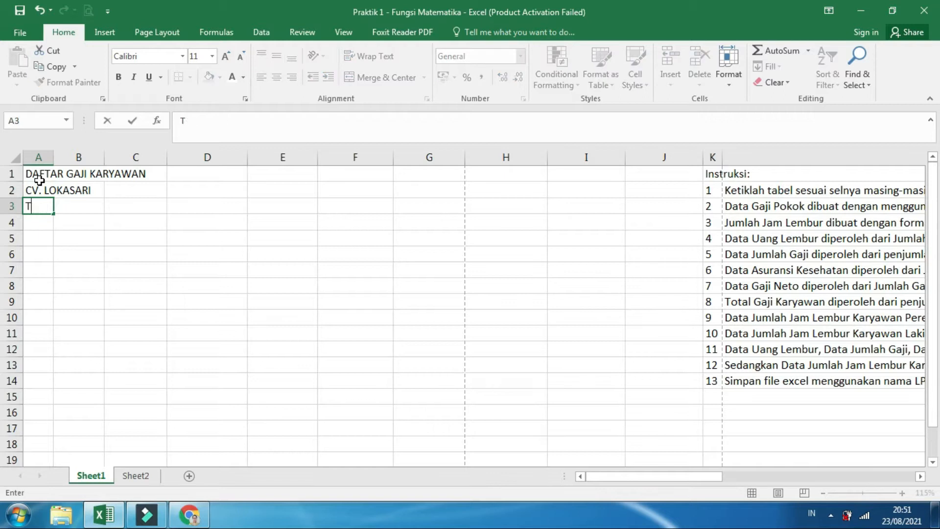
{"action": "type", "text": "AHAN AGUS"}
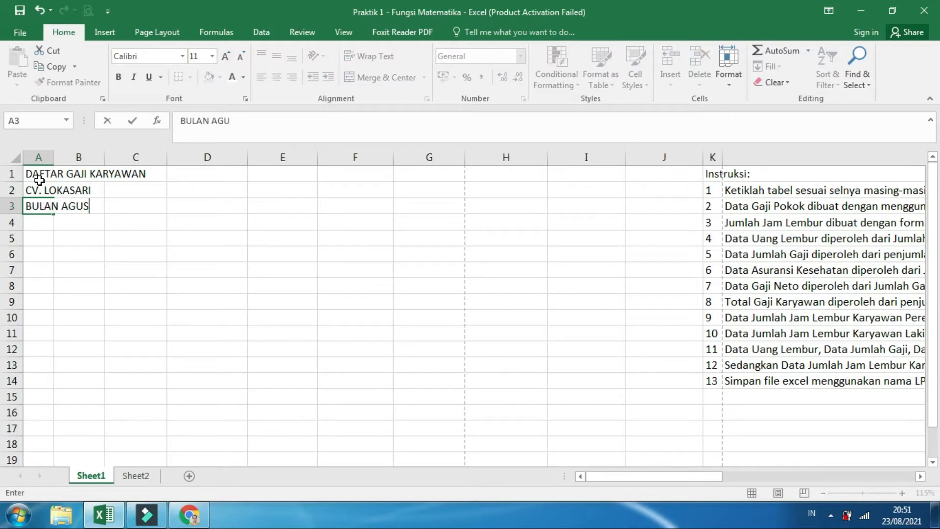
{"action": "type", "text": "TUS TAHUN 2021"}
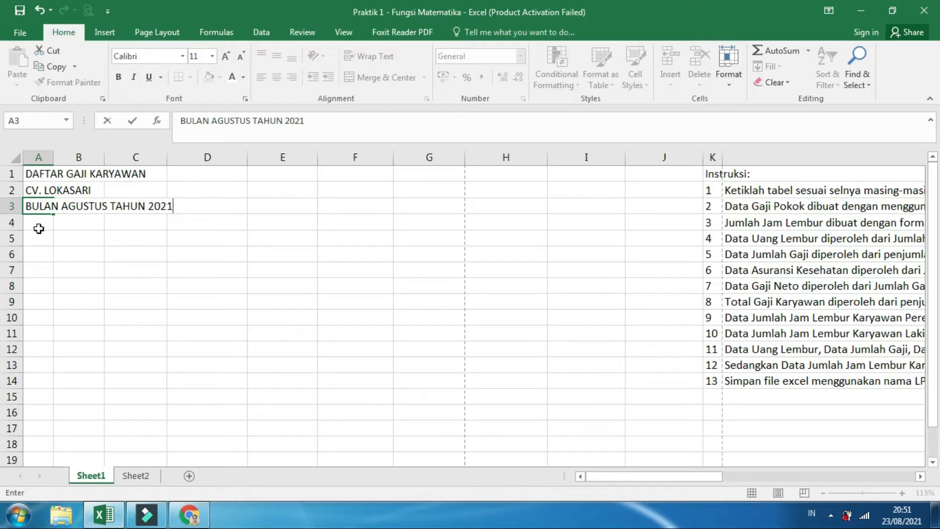
Check the sample table's header row in Chrome and enter the headings No. and Nama in A5 and B5 of the Excel sheet
{"action": "left_click", "coordinate": [189, 514]}
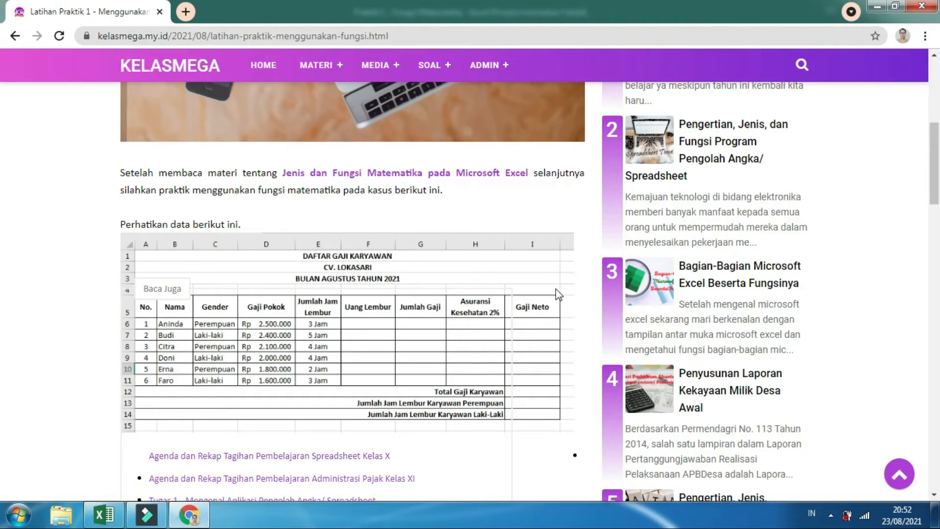
{"action": "mouse_move", "coordinate": [107, 514]}
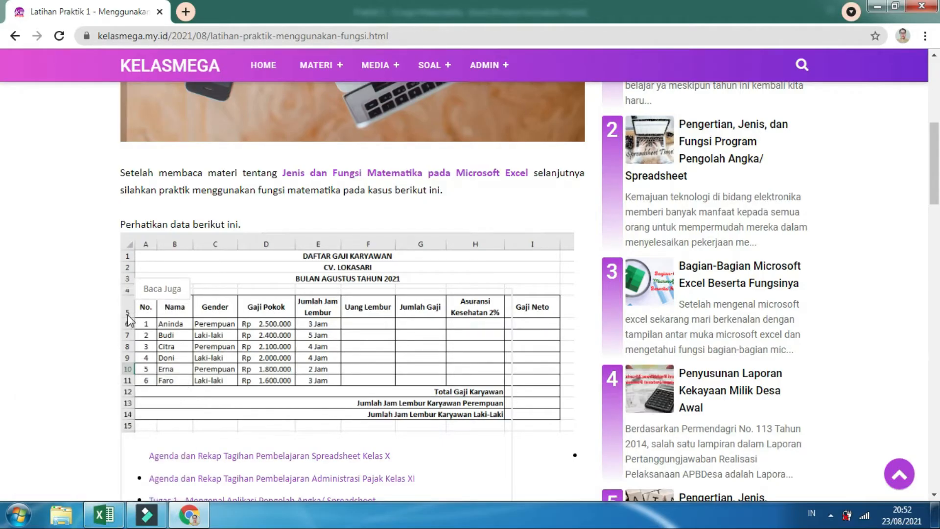
{"action": "left_click", "coordinate": [129, 522]}
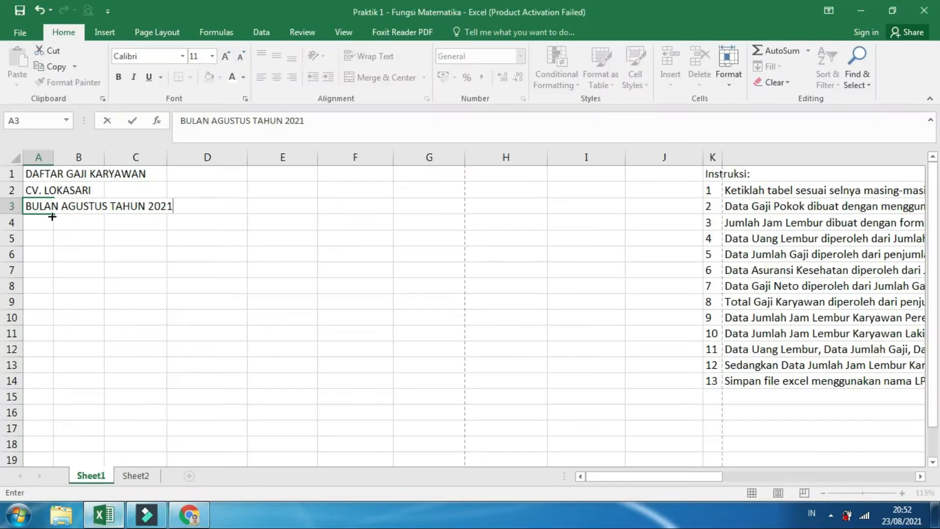
{"action": "left_click", "coordinate": [37, 239]}
{"action": "type", "text": "nO"}
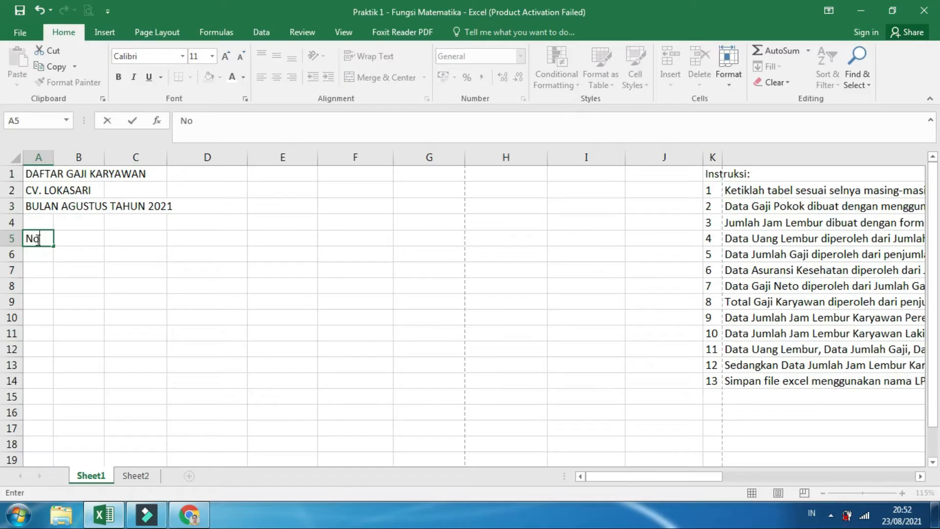
{"action": "type", "text": "."}
{"action": "key", "text": "Tab"}
{"action": "type", "text": "Nama"}
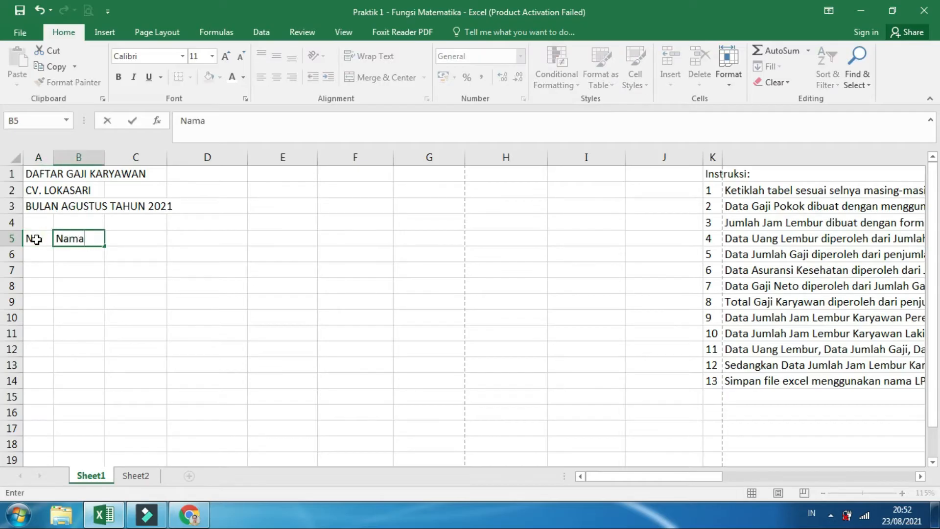
{"action": "key", "text": "Tab"}
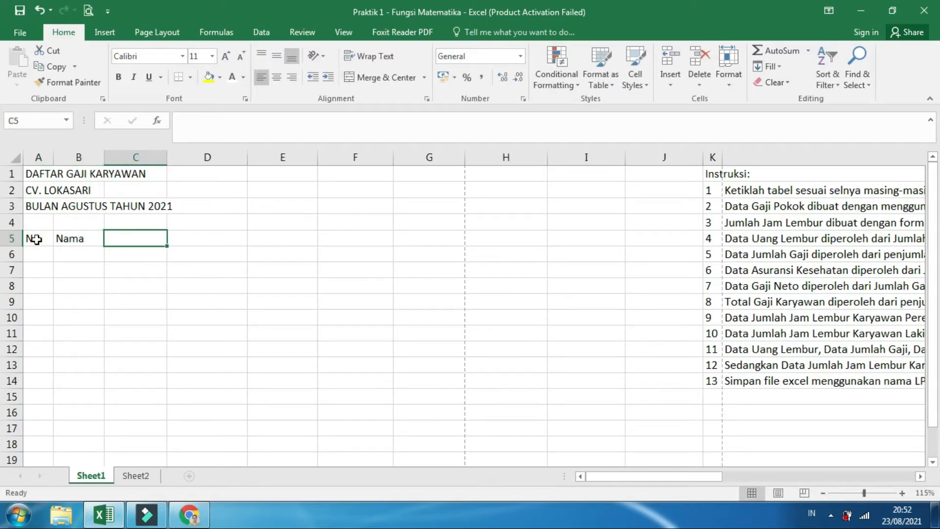
Enter the column headings Gender in C5 and Gaji Pokok in D5
{"action": "type", "text": "Gender"}
{"action": "key", "text": "Tab"}
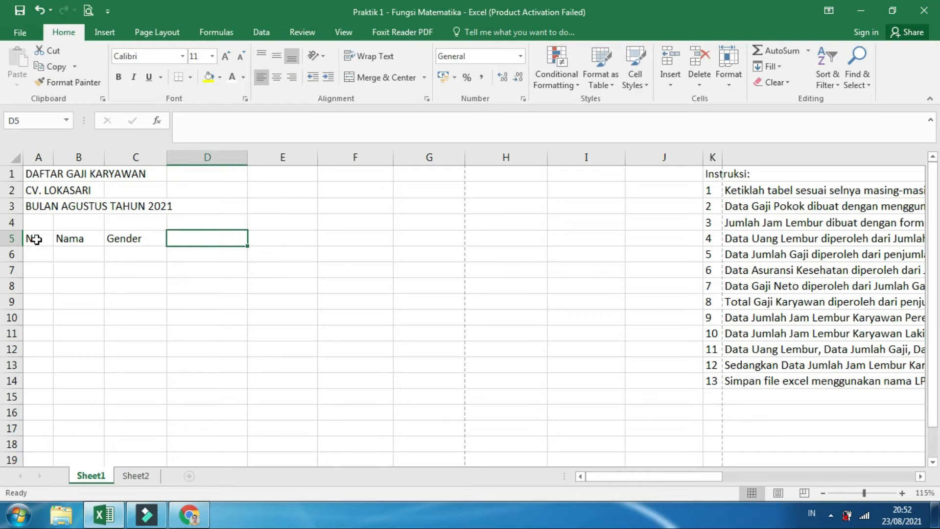
{"action": "type", "text": "Gaji"}
{"action": "type", "text": " Pokk"}
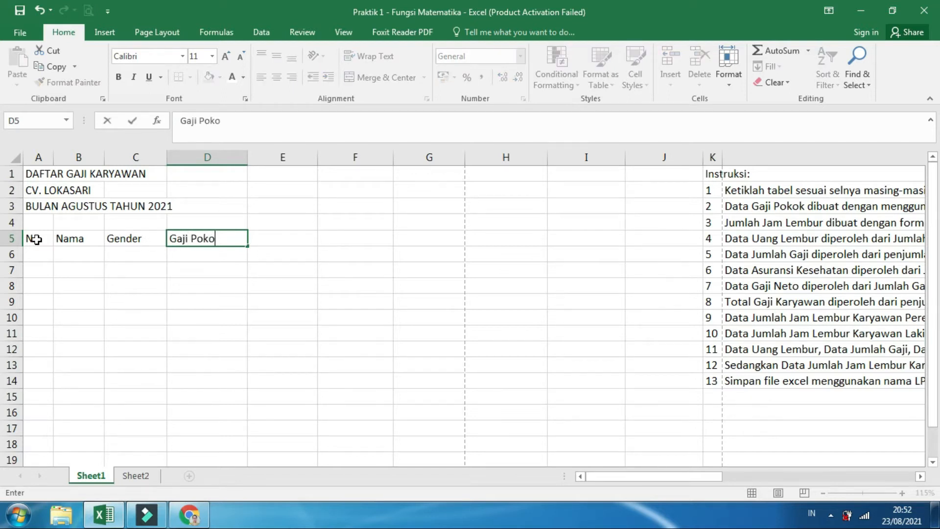
{"action": "key", "text": "Tab"}
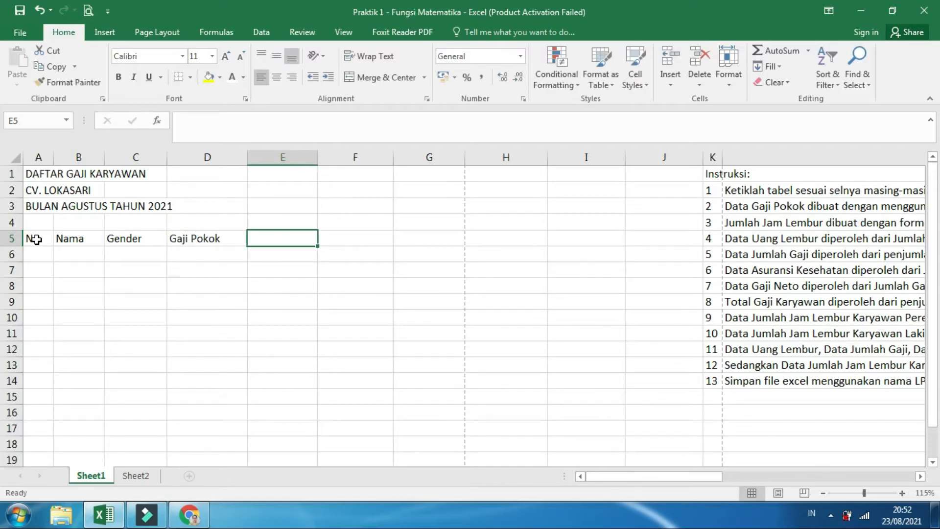
Check the sample table in Chrome and enter the headings Jumlah Jam Lembur in E5 and Uang Lembur in F5 of the Excel sheet
{"action": "left_click", "coordinate": [189, 514]}
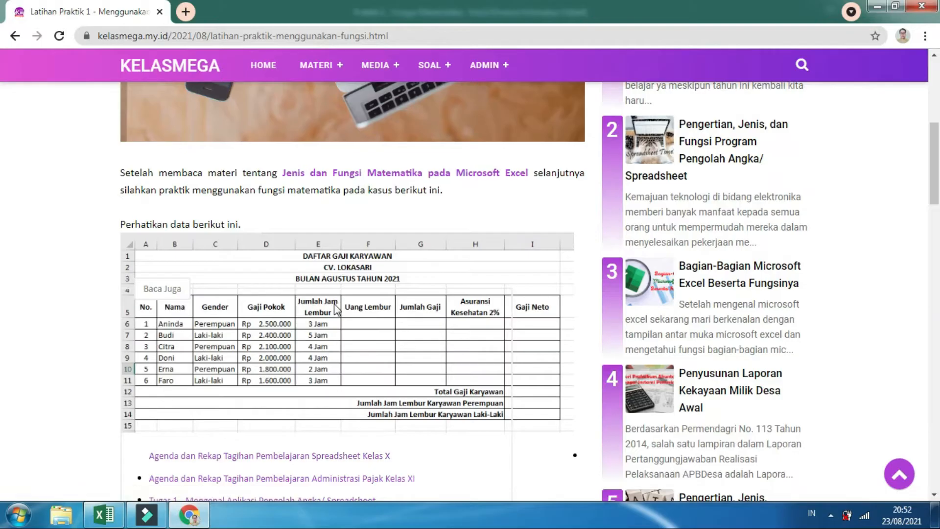
{"action": "left_click", "coordinate": [106, 515]}
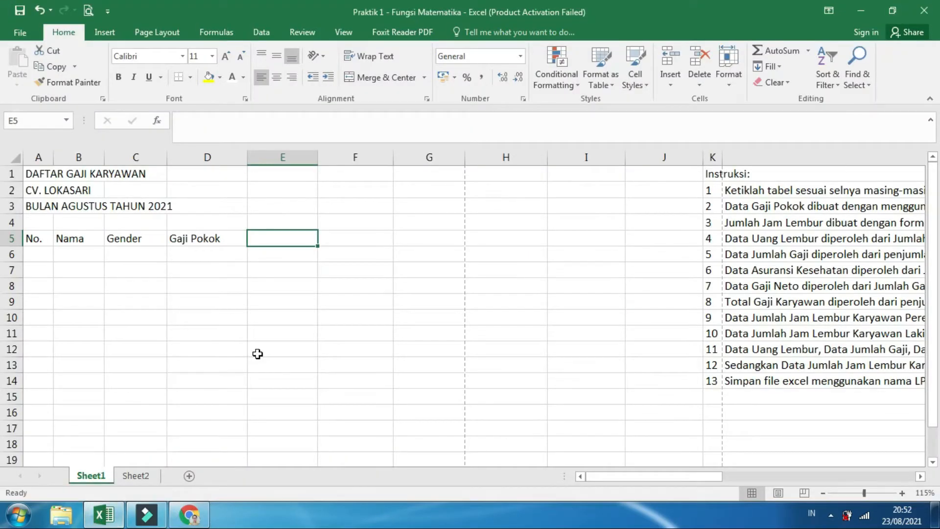
{"action": "type", "text": "Jumlah Ja"}
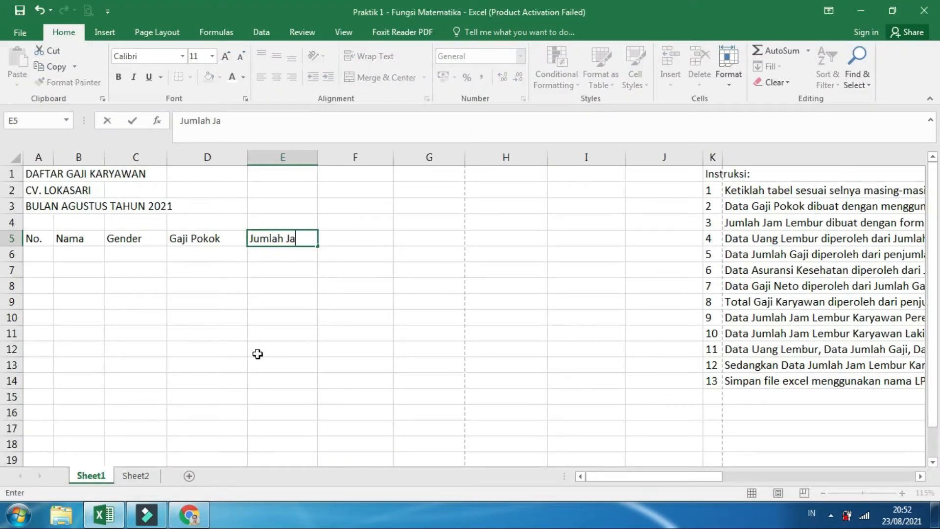
{"action": "type", "text": "m Lembur"}
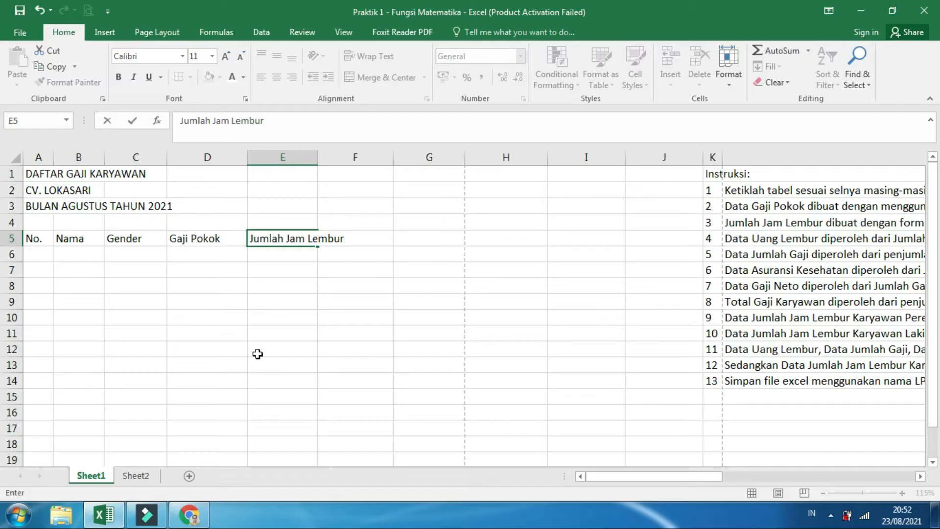
{"action": "key", "text": "Tab"}
{"action": "type", "text": "Uang Lembur"}
{"action": "key", "text": "Tab"}
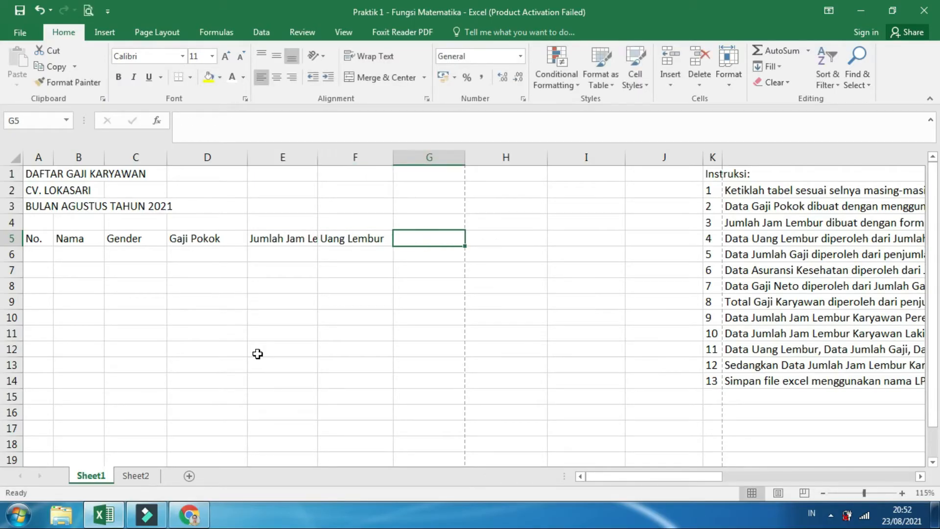
Compare with the sample table in Chrome and enter the headings Jumlah Gaji in G5 and Asuransi Kesehatan 1% in H5 of the Excel sheet
{"action": "left_click", "coordinate": [189, 514]}
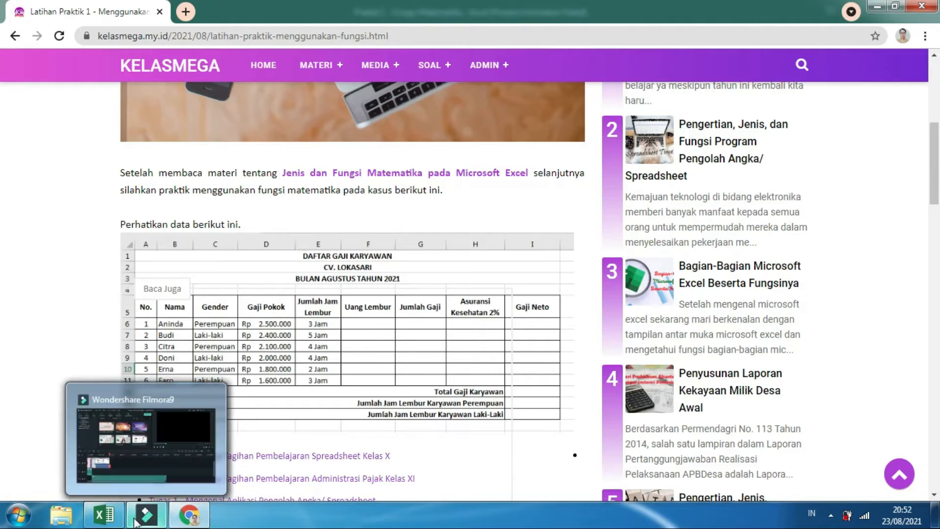
{"action": "left_click", "coordinate": [104, 515]}
{"action": "type", "text": "Jumlah Gaji"}
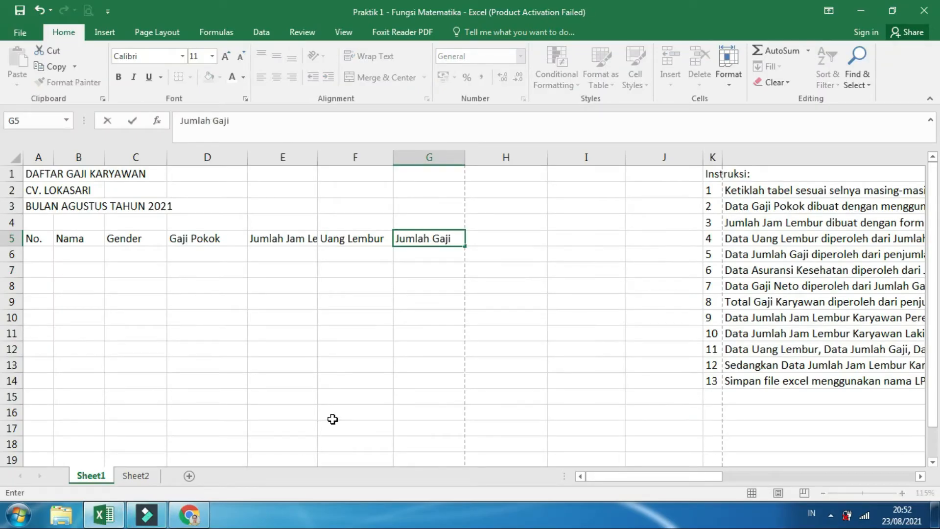
{"action": "key", "text": "Tab"}
{"action": "type", "text": "Asu"}
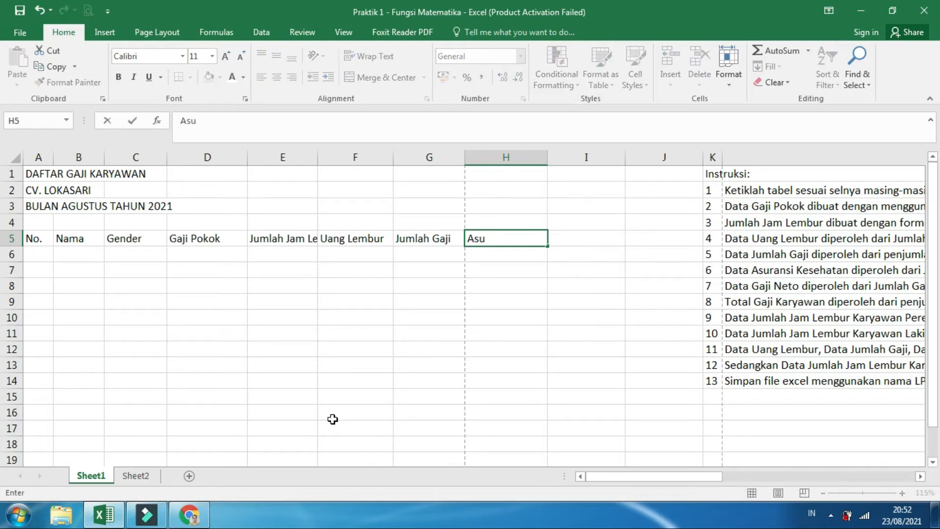
{"action": "type", "text": "ransi Kesehatan"}
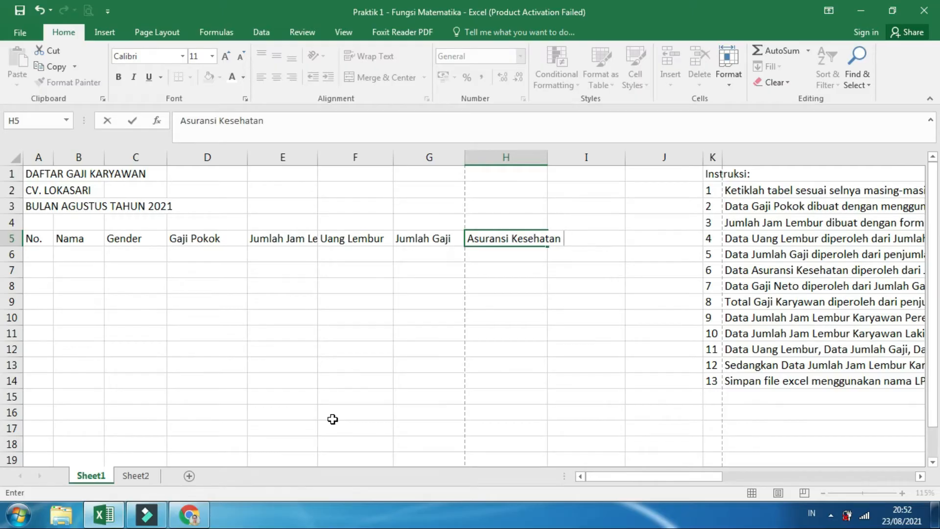
{"action": "left_click_drag", "start_coordinate": [647, 479], "coordinate": [607, 491]}
{"action": "left_click", "coordinate": [189, 514]}
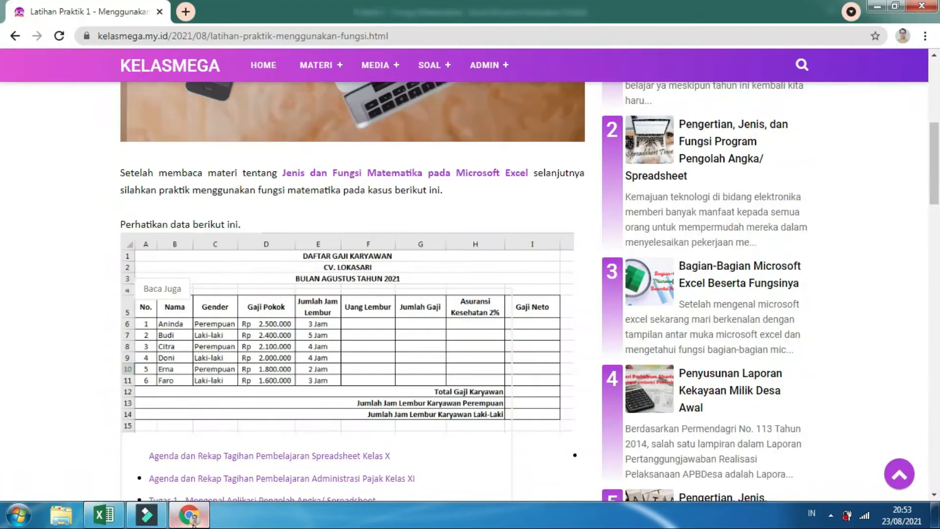
{"action": "left_click", "coordinate": [103, 514]}
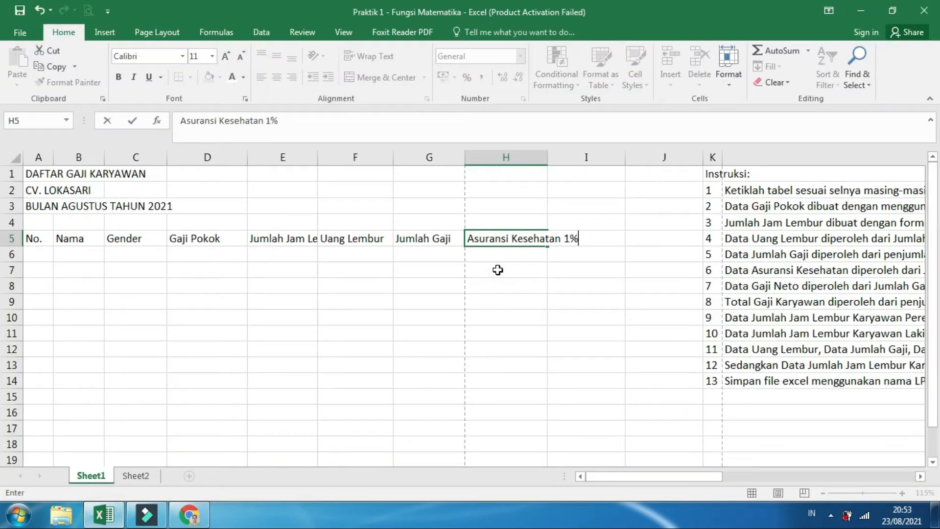
{"action": "key", "text": "Tab"}
Enter the last column heading, Gaji Neto, in cell I5
{"action": "type", "text": "Gaj"}
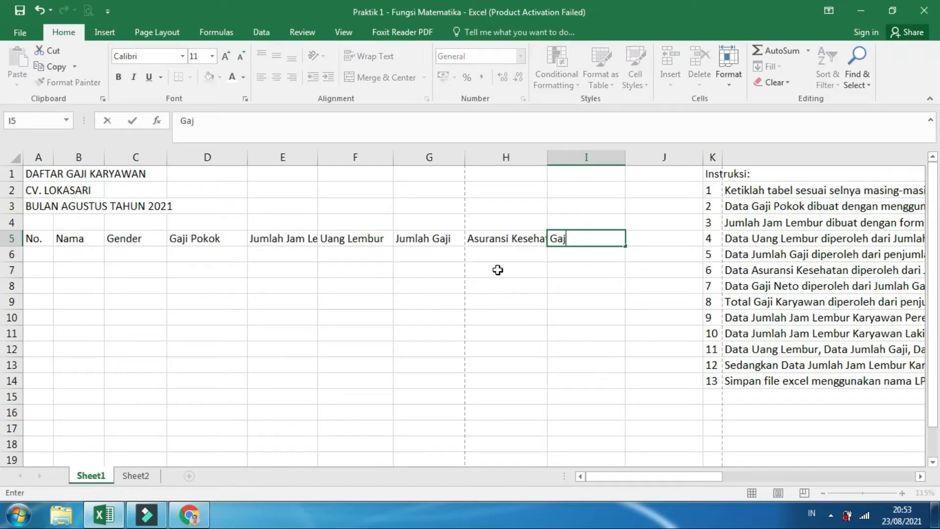
{"action": "type", "text": "i Neto"}
{"action": "left_click", "coordinate": [567, 288]}
{"action": "left_click", "coordinate": [629, 478]}
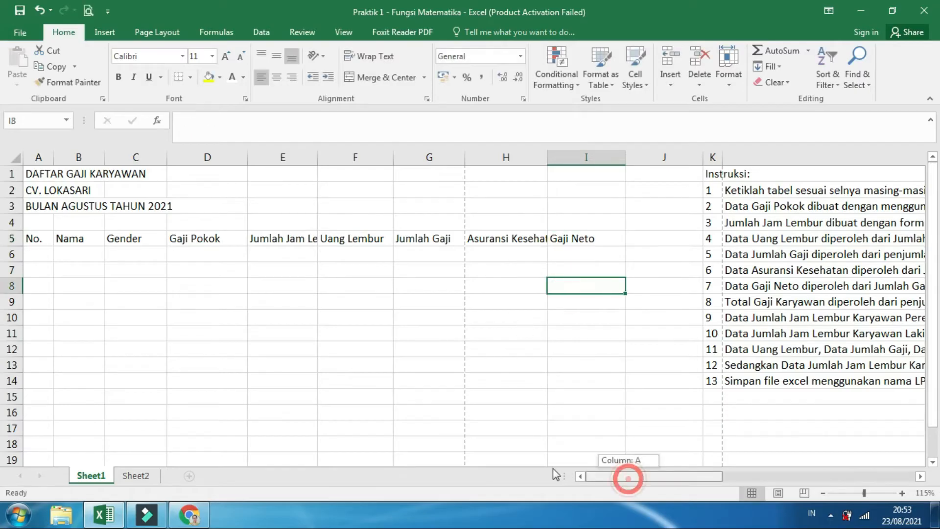
{"action": "left_click_drag", "start_coordinate": [39, 237], "coordinate": [539, 321]}
{"action": "left_click", "coordinate": [25, 237]}
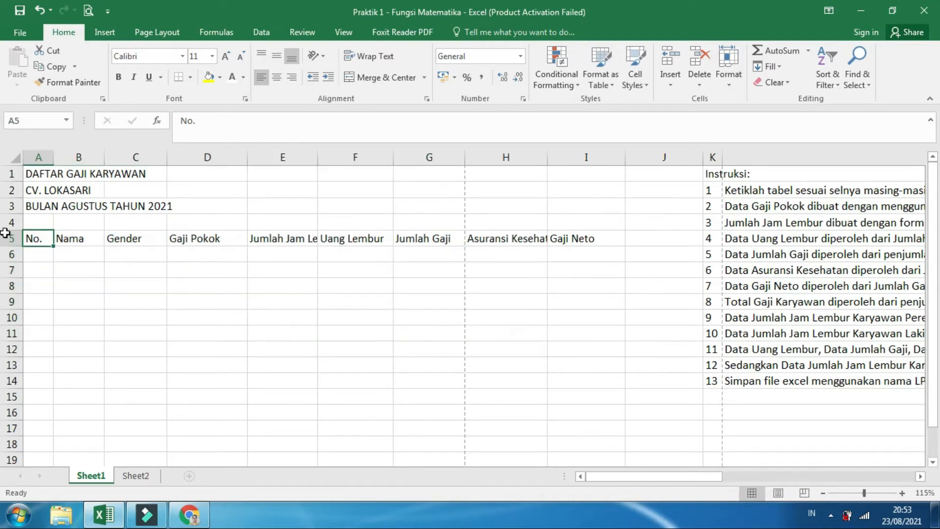
Number the employee rows 1 to 6 in A6:A11 by entering 1 and 2 and extending the series
{"action": "left_click", "coordinate": [44, 254]}
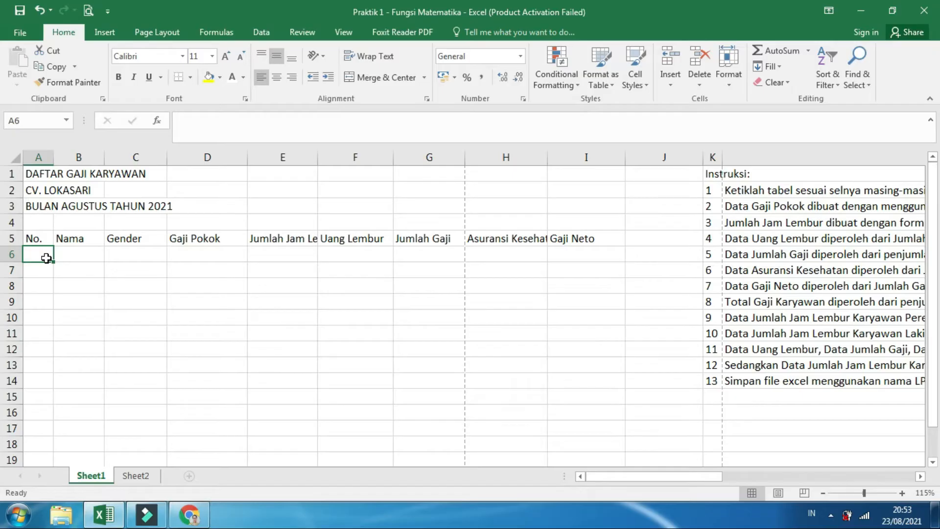
{"action": "type", "text": "1"}
{"action": "key", "text": "Return"}
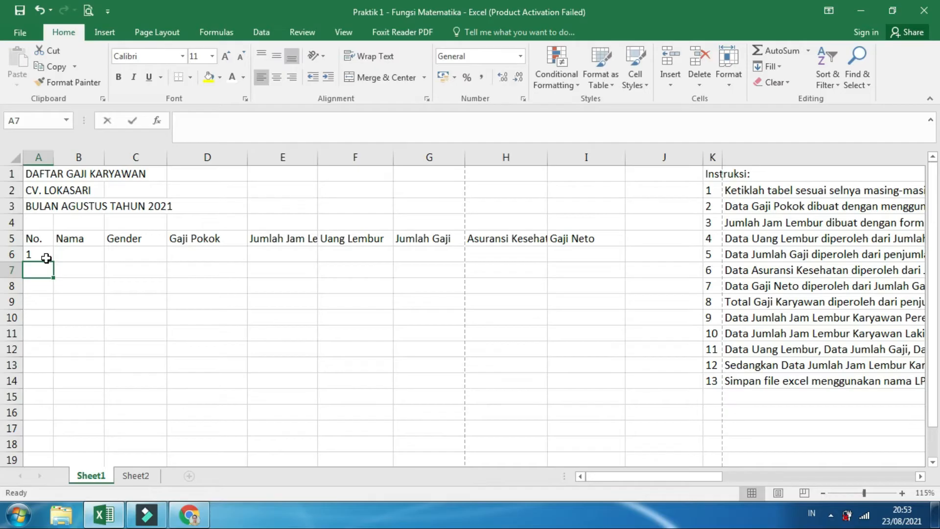
{"action": "type", "text": "2"}
{"action": "key", "text": "Return"}
{"action": "left_click_drag", "start_coordinate": [46, 258], "coordinate": [53, 339]}
{"action": "left_click", "coordinate": [217, 307]}
Apply All Borders to the table range A5:I11
{"action": "left_click_drag", "start_coordinate": [36, 239], "coordinate": [585, 334]}
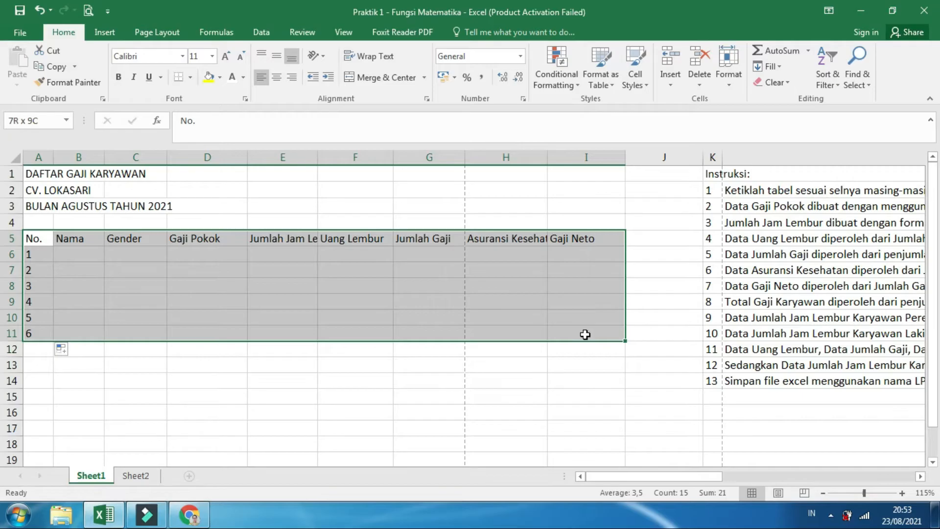
{"action": "left_click", "coordinate": [190, 76]}
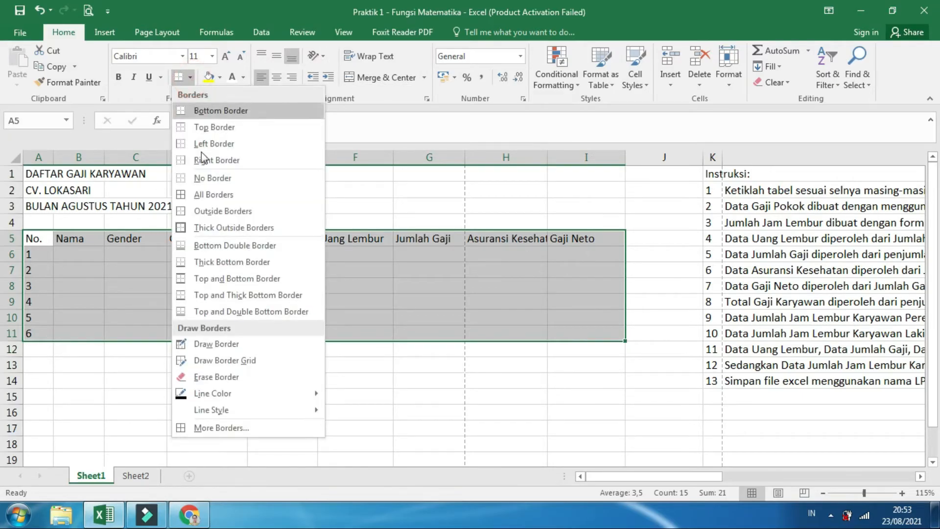
{"action": "left_click", "coordinate": [214, 195]}
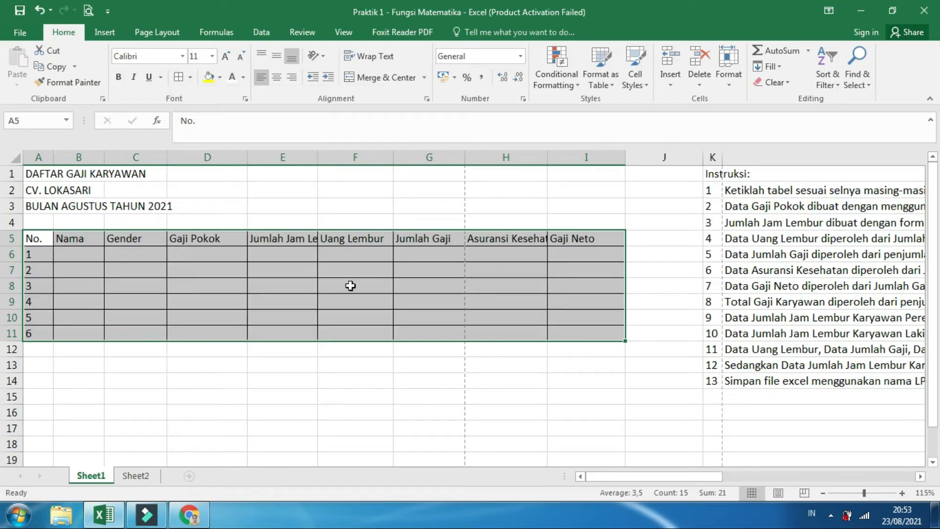
{"action": "left_click", "coordinate": [369, 285]}
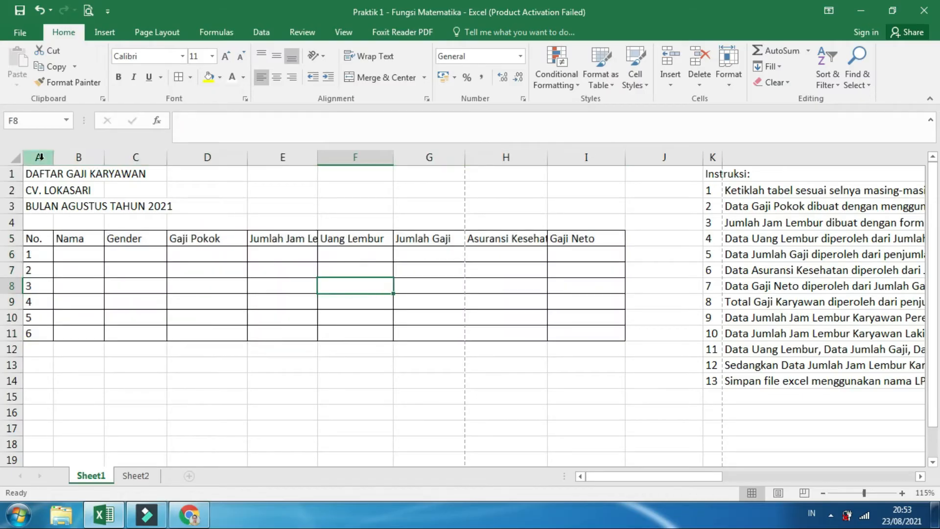
Merge and center each of the three title lines in rows 1 to 3 across columns A to I
{"action": "left_click_drag", "start_coordinate": [36, 174], "coordinate": [580, 171]}
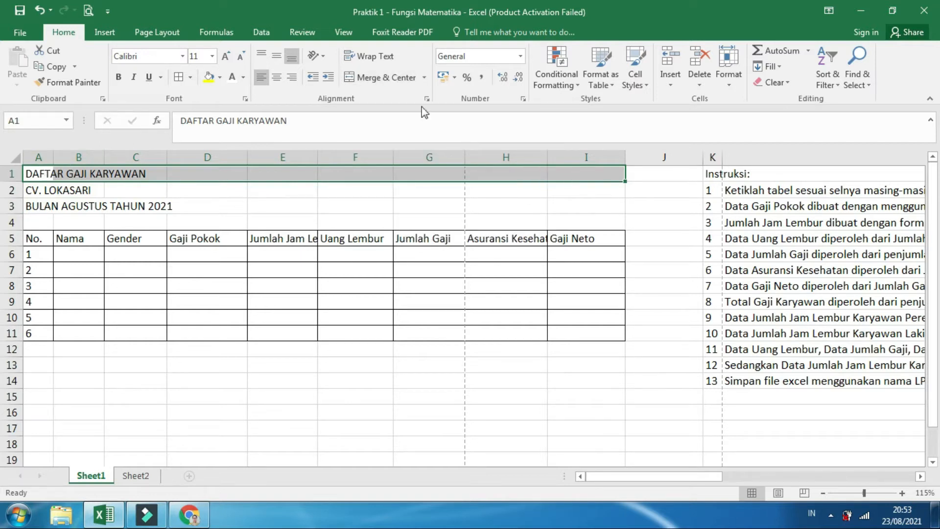
{"action": "left_click", "coordinate": [379, 80]}
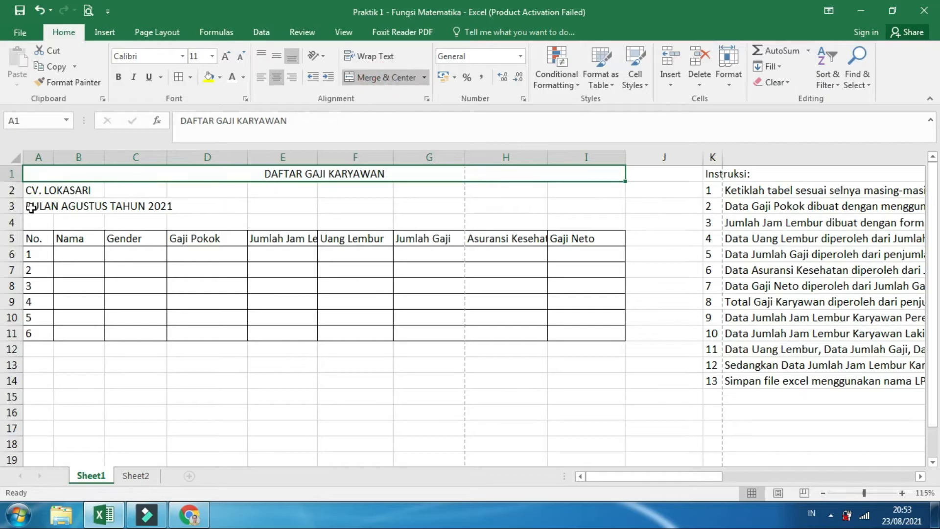
{"action": "left_click_drag", "start_coordinate": [32, 192], "coordinate": [139, 191]}
{"action": "left_click_drag", "start_coordinate": [252, 217], "coordinate": [575, 195]}
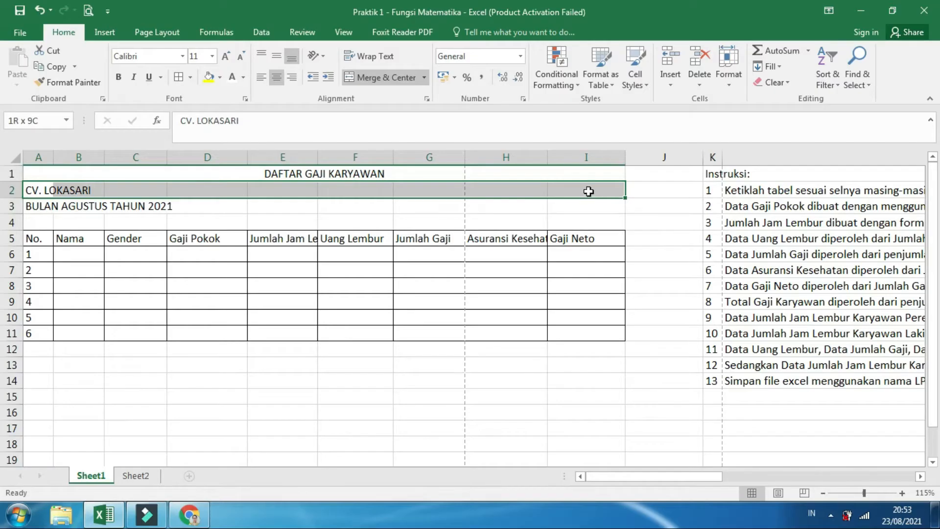
{"action": "left_click", "coordinate": [373, 77]}
{"action": "left_click_drag", "start_coordinate": [37, 204], "coordinate": [573, 206]}
{"action": "left_click", "coordinate": [357, 76]}
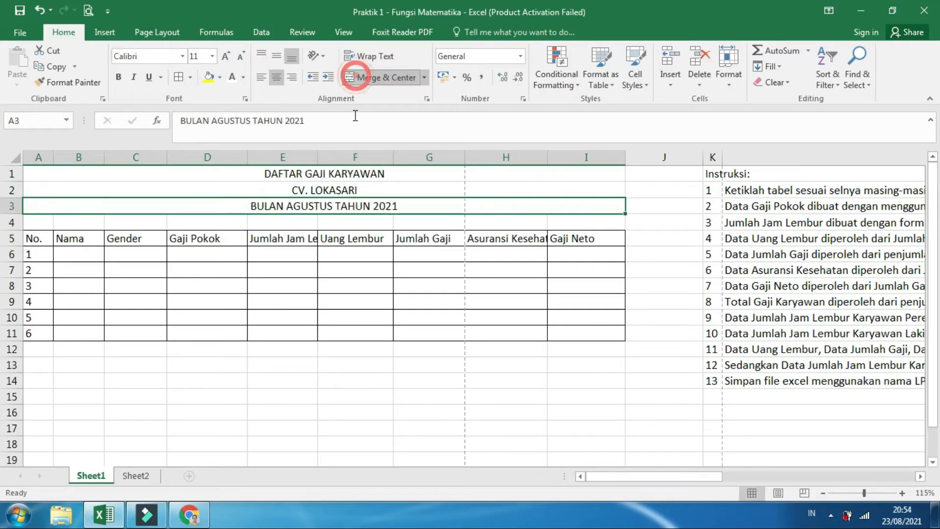
Make the three merged title lines in rows 1 to 3 bold
{"action": "left_click_drag", "start_coordinate": [331, 170], "coordinate": [325, 205]}
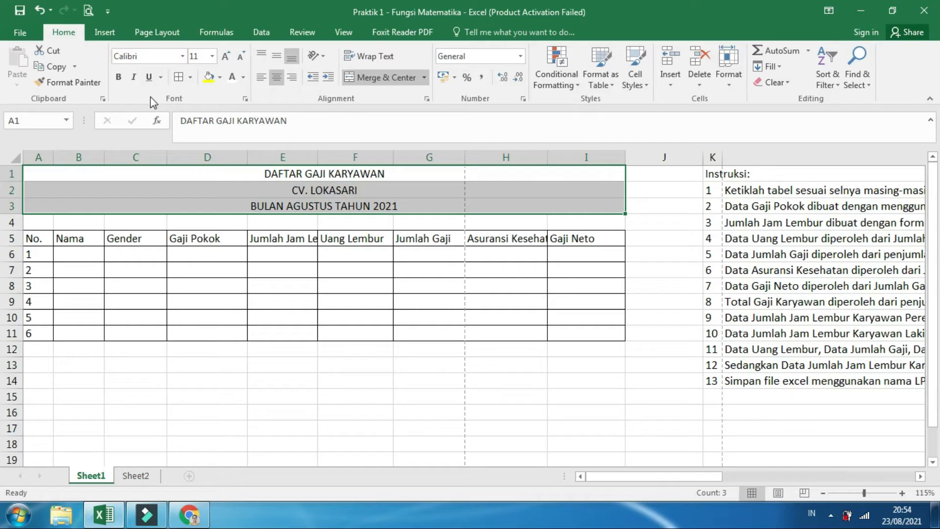
{"action": "left_click", "coordinate": [118, 77]}
{"action": "left_click", "coordinate": [320, 304]}
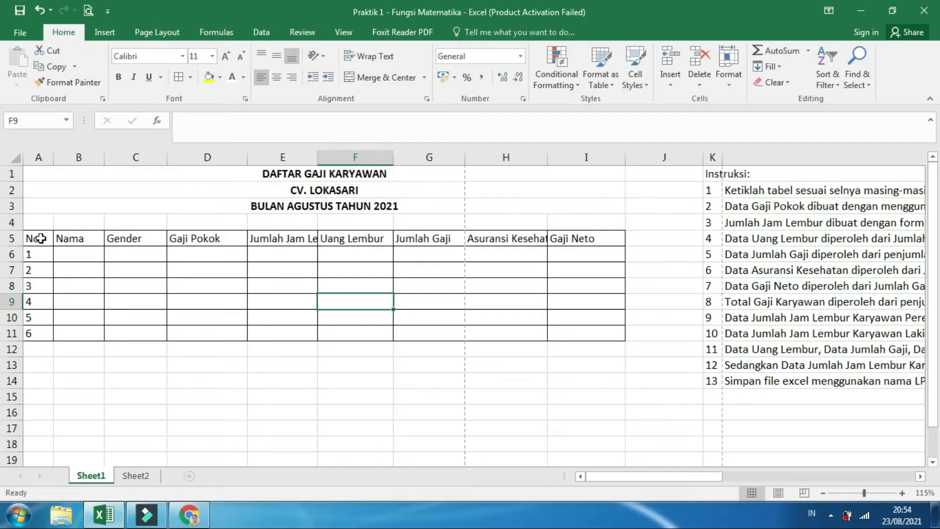
Make the column headings in A5:I5 bold and center them horizontally
{"action": "left_click_drag", "start_coordinate": [41, 238], "coordinate": [621, 235]}
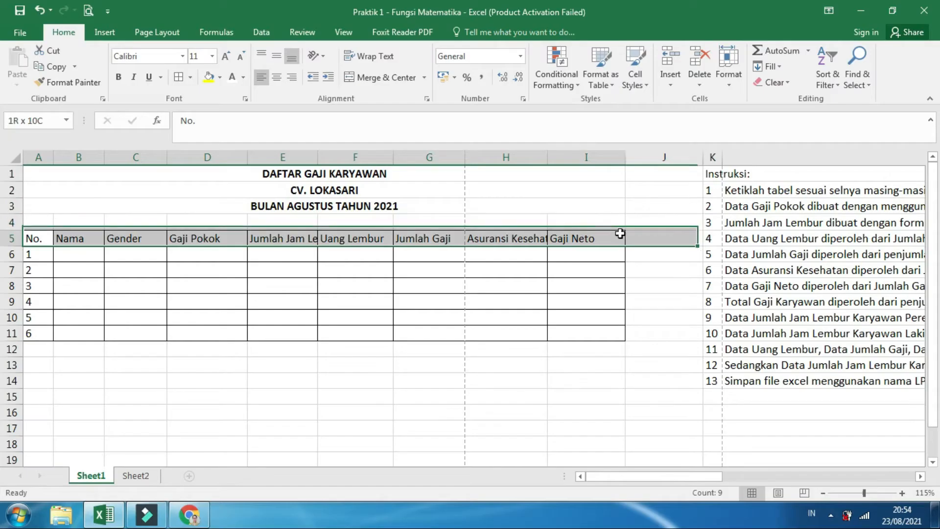
{"action": "left_click", "coordinate": [118, 77]}
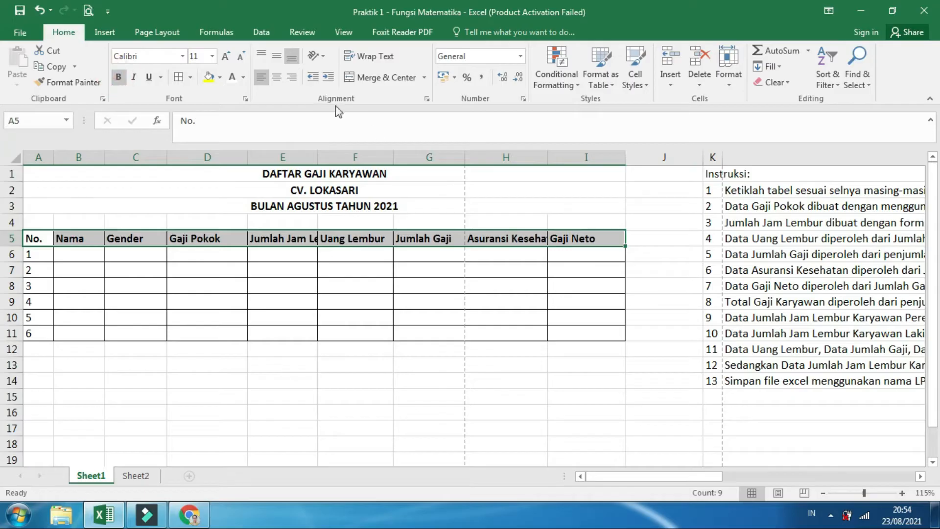
{"action": "left_click", "coordinate": [277, 78]}
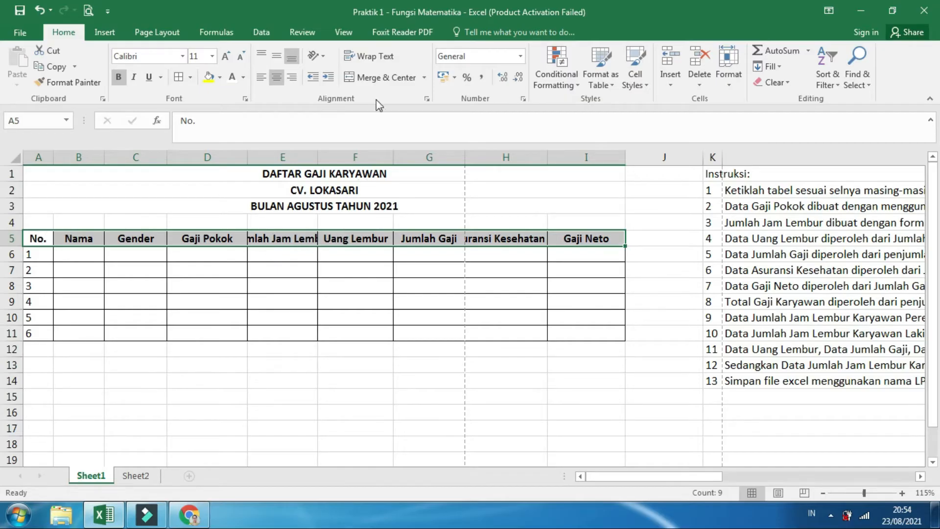
Wrap the heading text in A5:I5 within a row 5 tall enough for two lines, and middle-align it vertically
{"action": "left_click", "coordinate": [378, 58]}
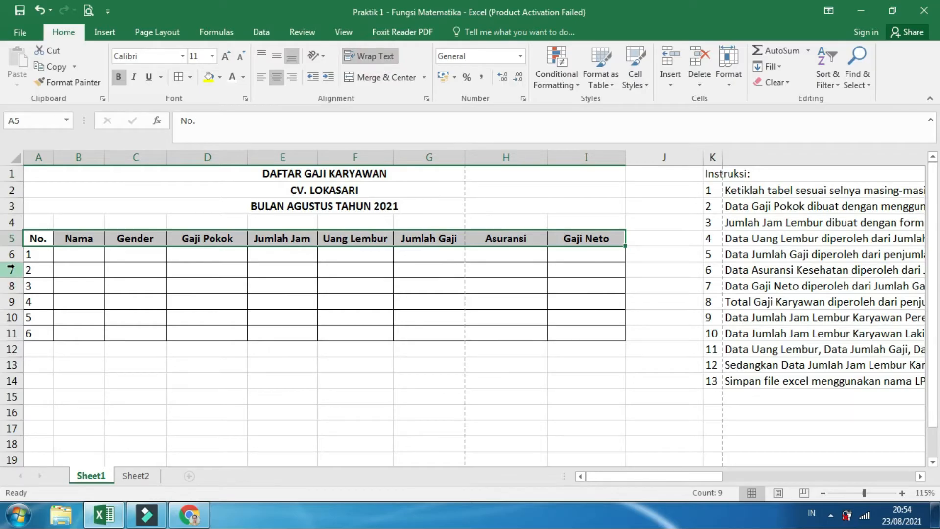
{"action": "left_click_drag", "start_coordinate": [9, 245], "coordinate": [10, 263]}
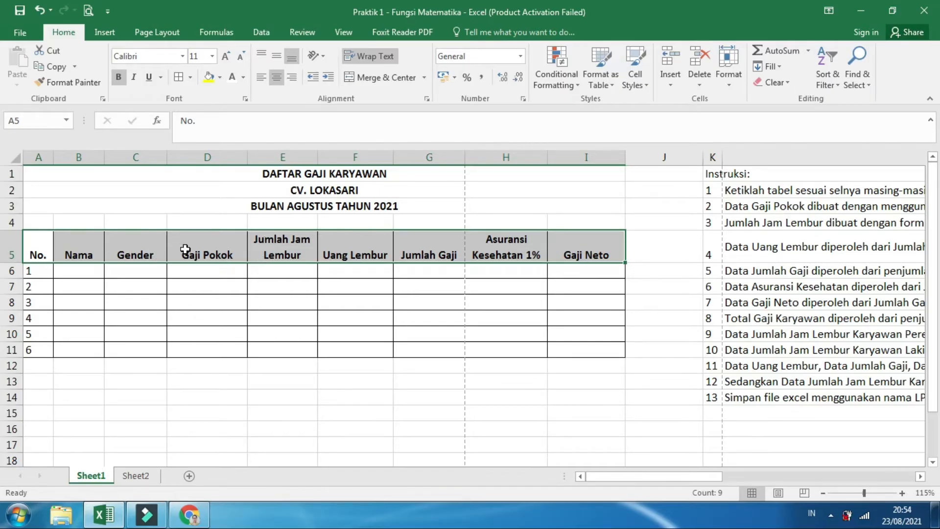
{"action": "left_click", "coordinate": [274, 57]}
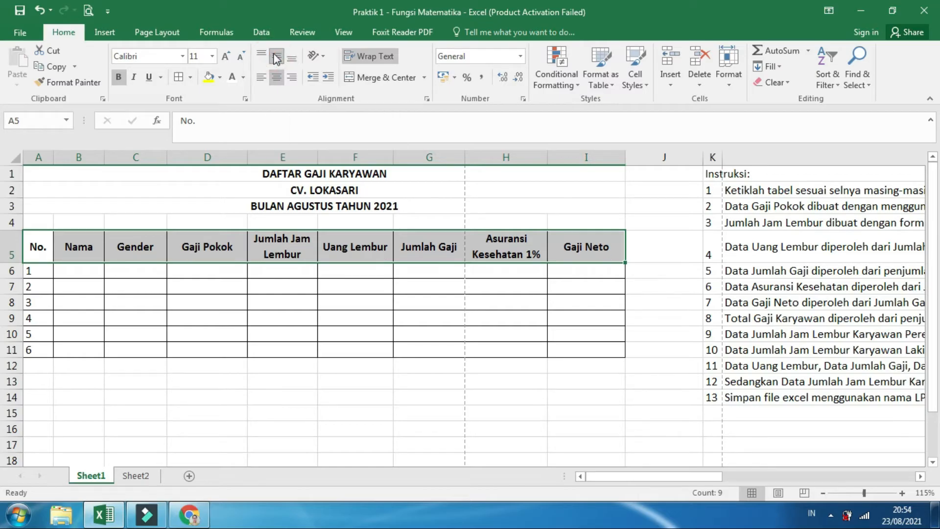
Center the row numbers in column A horizontally
{"action": "left_click", "coordinate": [38, 157]}
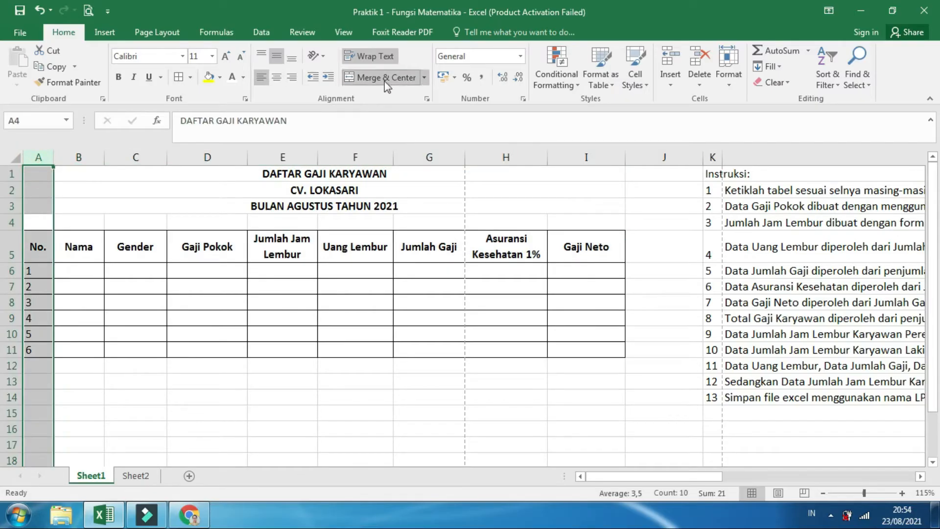
{"action": "left_click", "coordinate": [277, 79]}
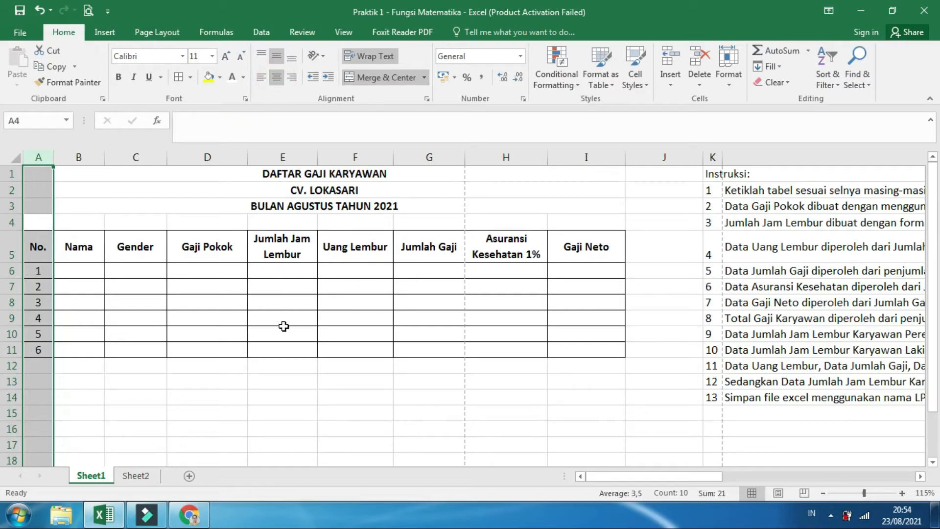
{"action": "left_click", "coordinate": [286, 375]}
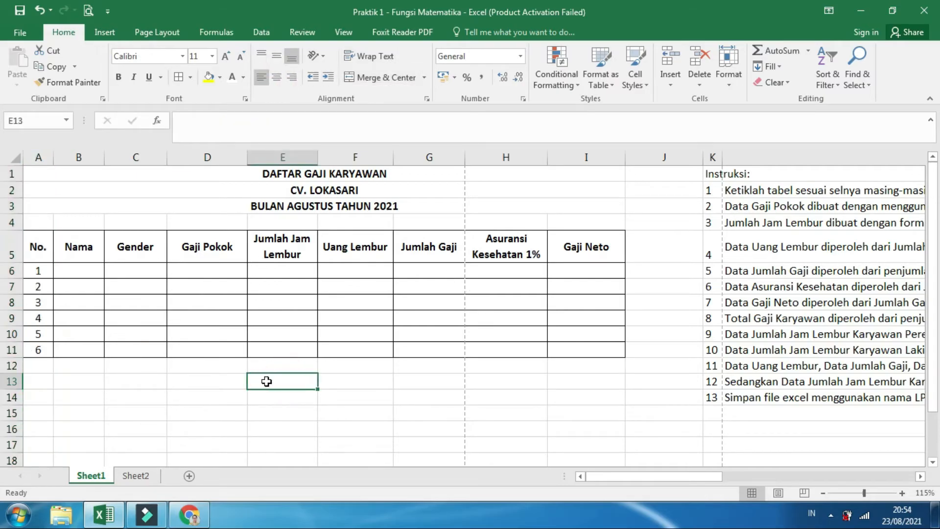
Consult the exercise table on the Kelasmega page, enter "Total gaji Karyawan" in A12 of the workbook, and left-align A12:A14
{"action": "left_click", "coordinate": [189, 514]}
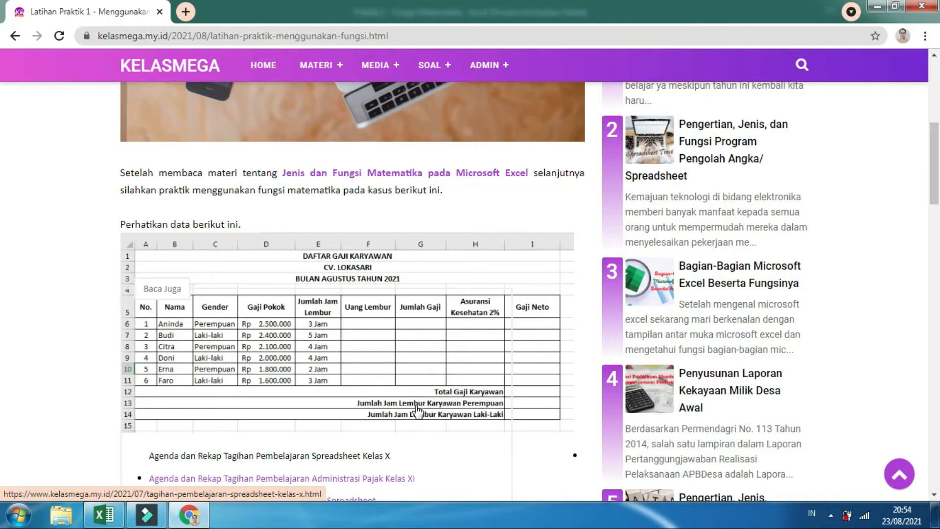
{"action": "left_click", "coordinate": [103, 514]}
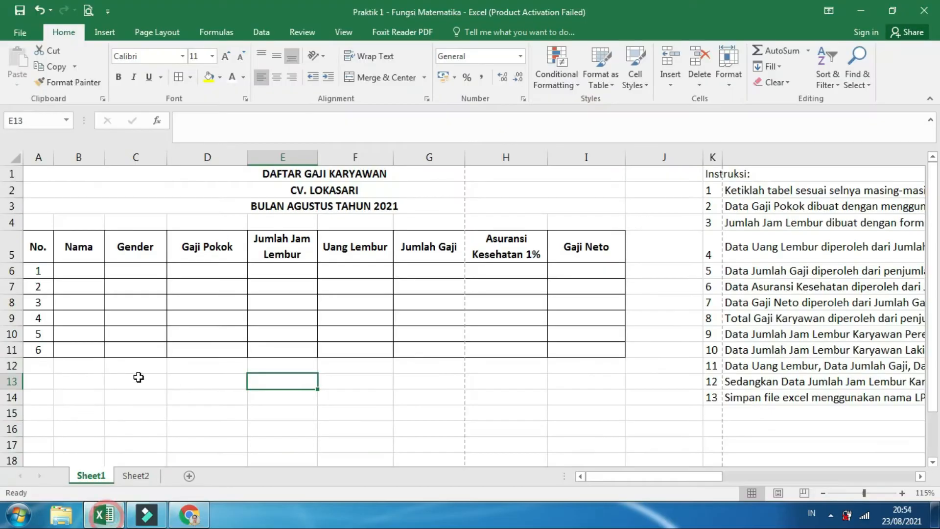
{"action": "left_click", "coordinate": [44, 368]}
{"action": "type", "text": "Total gaji Ka"}
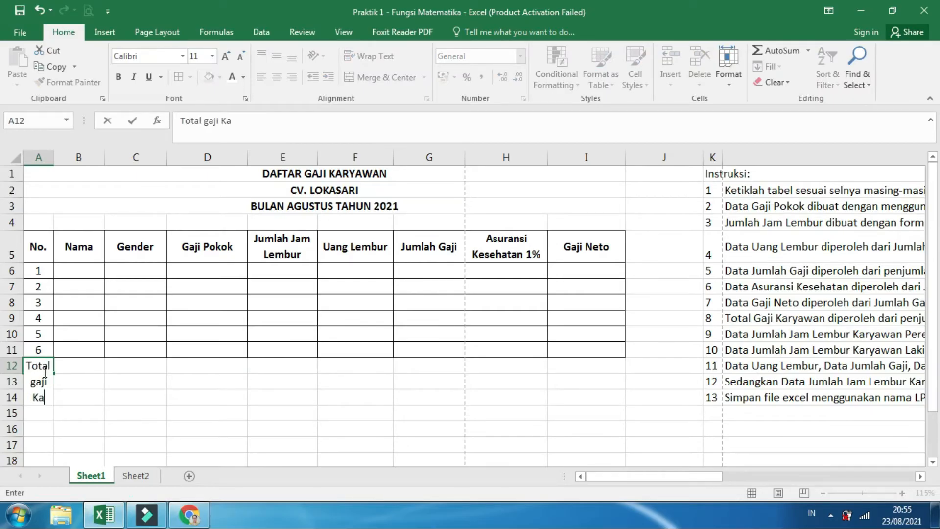
{"action": "type", "text": "ryawan"}
{"action": "key", "text": "Return"}
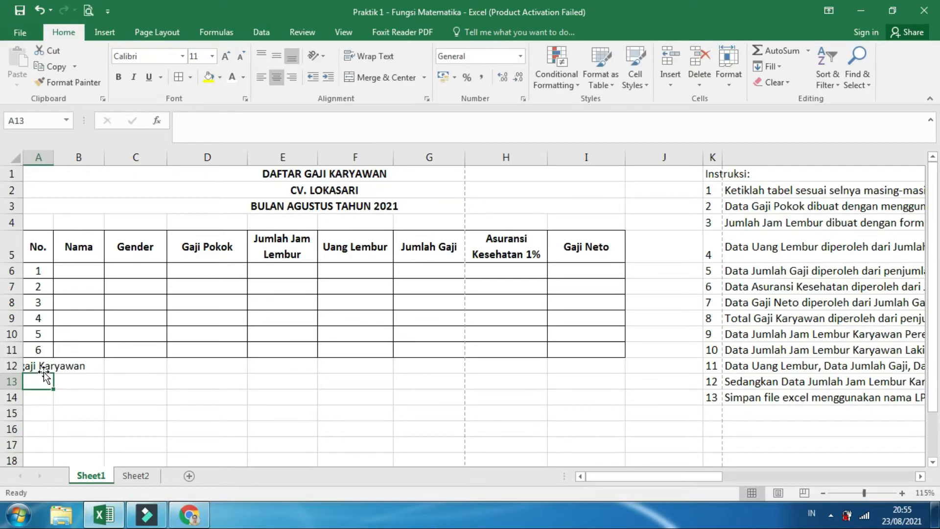
{"action": "left_click_drag", "start_coordinate": [41, 368], "coordinate": [42, 394]}
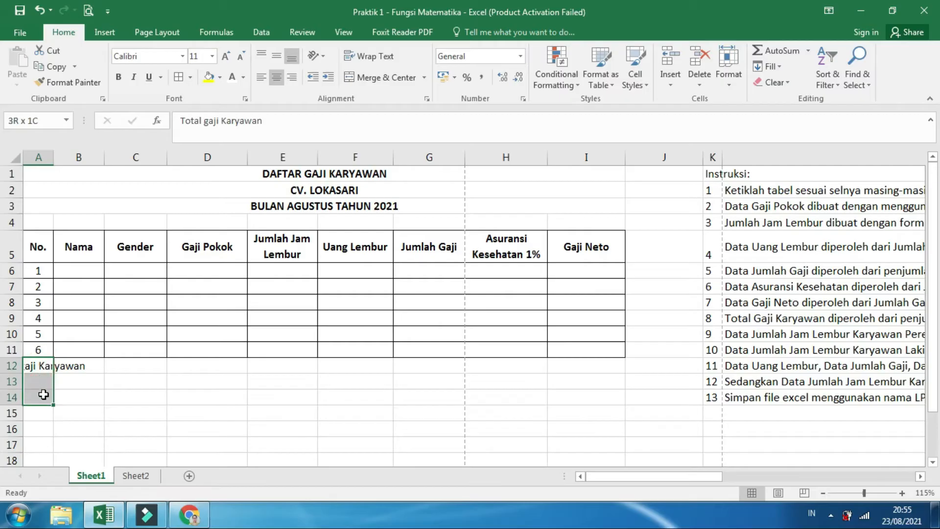
{"action": "left_click", "coordinate": [261, 77]}
Enter the label "Jumlah Jam Lembur Karyawan Perempuan" in A13, checking its wording against the exercise page in Chrome
{"action": "left_click", "coordinate": [39, 380]}
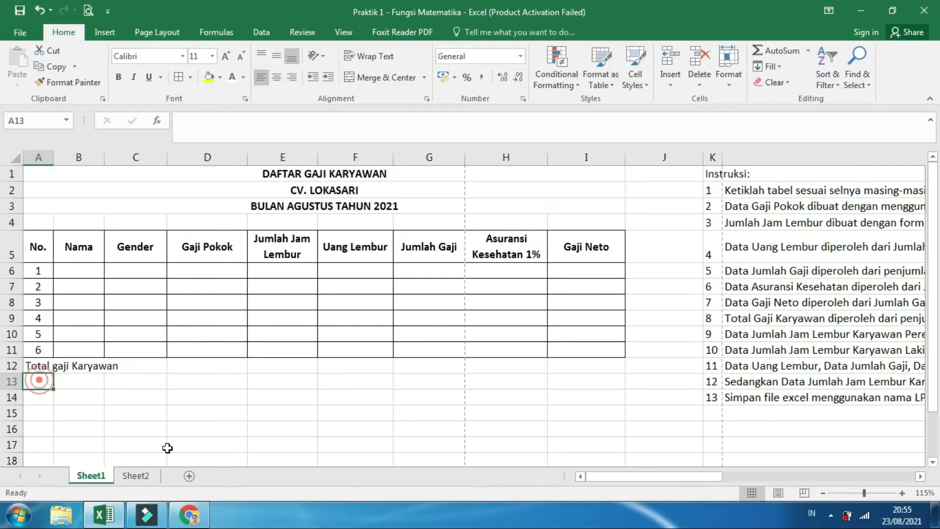
{"action": "left_click", "coordinate": [189, 515]}
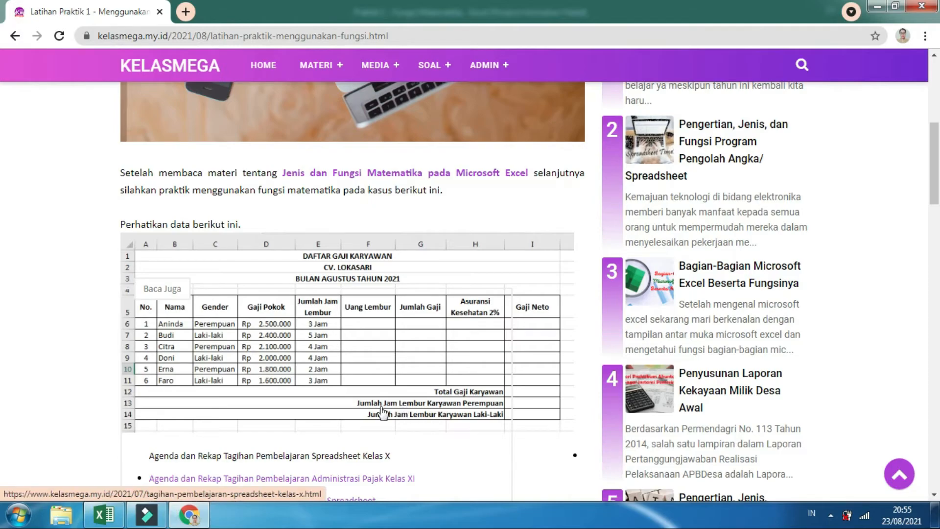
{"action": "left_click", "coordinate": [104, 515]}
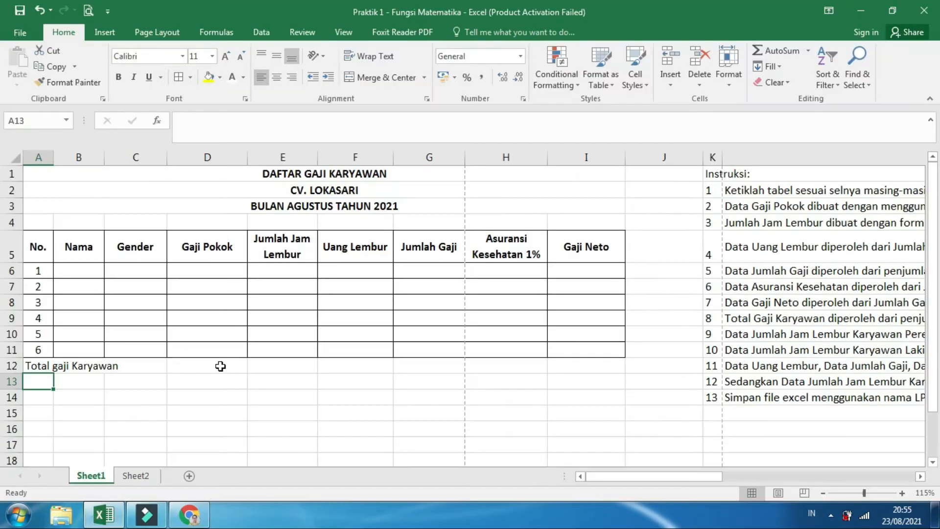
{"action": "type", "text": "Jumlah A"}
{"action": "type", "text": "jm"}
{"action": "key", "text": "BackSpace"}
{"action": "key", "text": "BackSpace"}
{"action": "type", "text": "am Lembur Kara"}
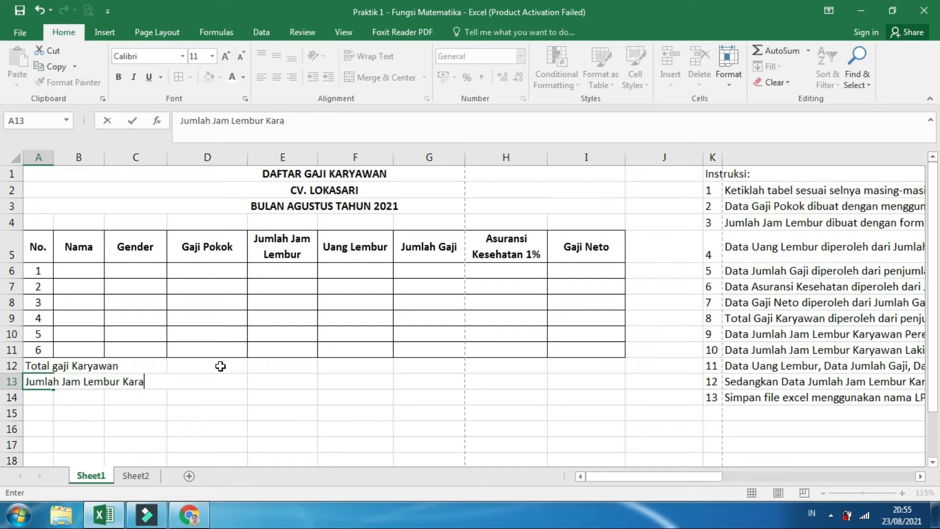
{"action": "type", "text": "ywan Perempuan"}
{"action": "key", "text": "Return"}
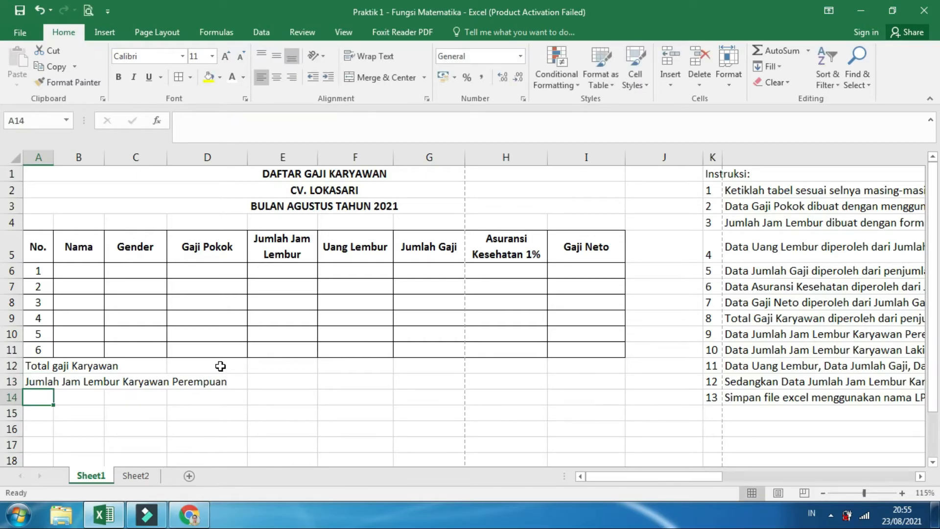
Enter the label "Jumlah Jam Lembur Karyawan Laki-laki" in A14
{"action": "type", "text": "Jumlah Jam Lembur "}
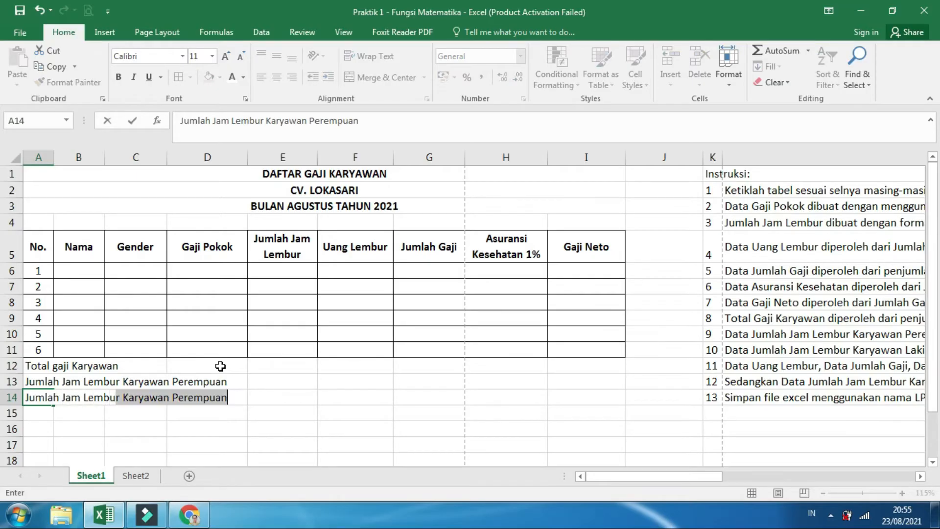
{"action": "type", "text": "Kay"}
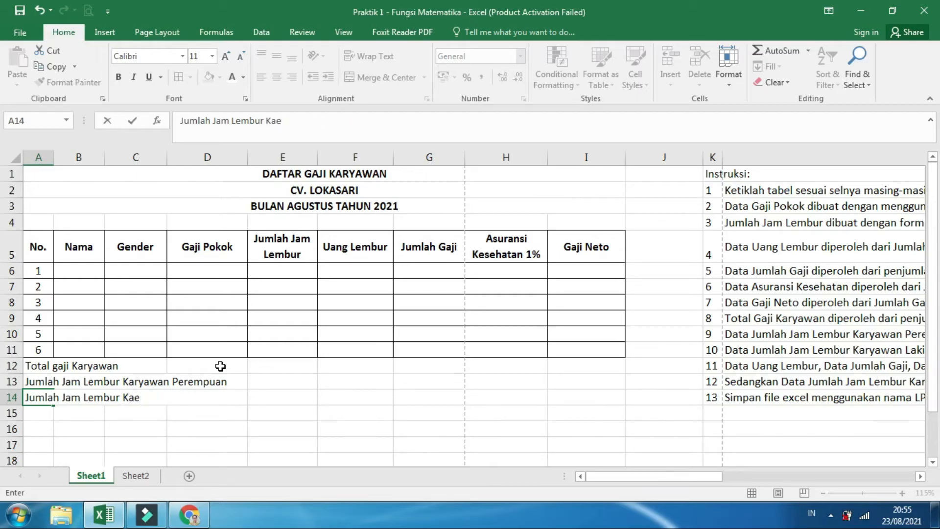
{"action": "type", "text": "ryawan "}
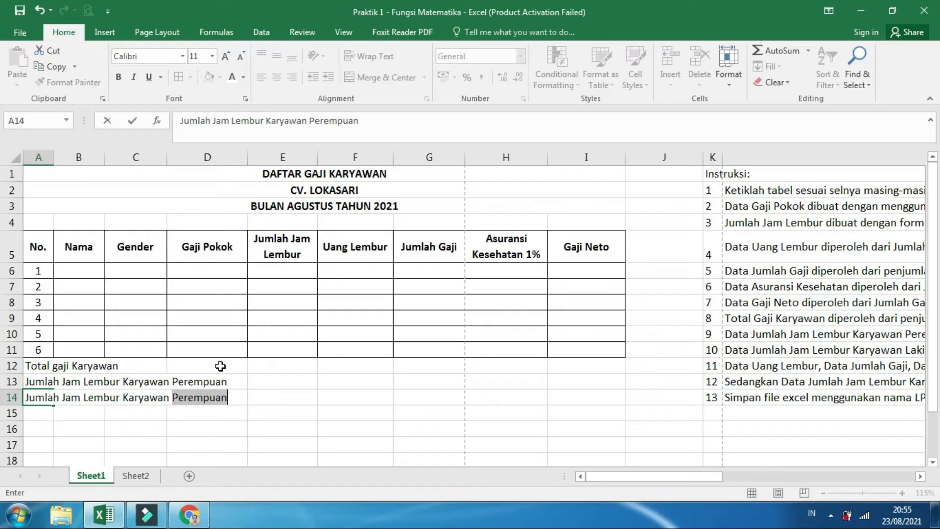
{"action": "type", "text": "laki-laki"}
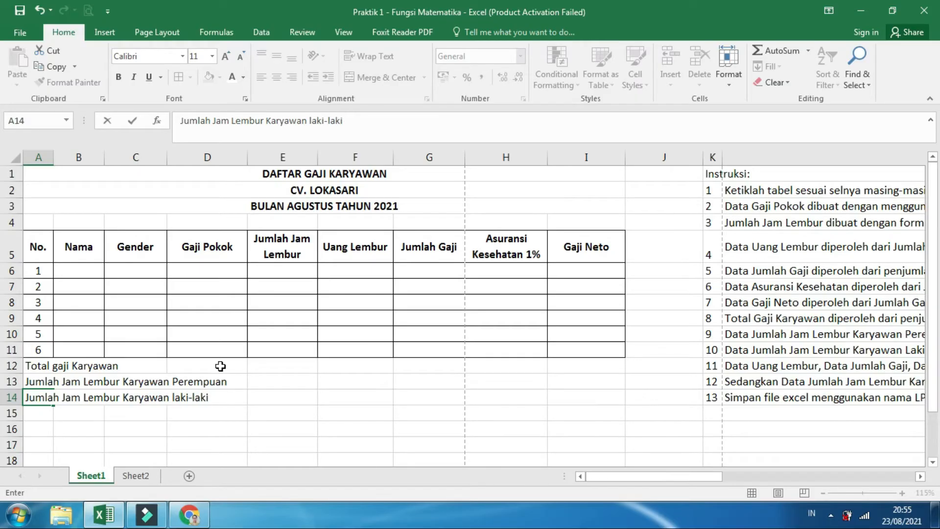
{"action": "left_click", "coordinate": [176, 396]}
{"action": "key", "text": "BackSpace"}
{"action": "type", "text": "L"}
{"action": "left_click", "coordinate": [173, 417]}
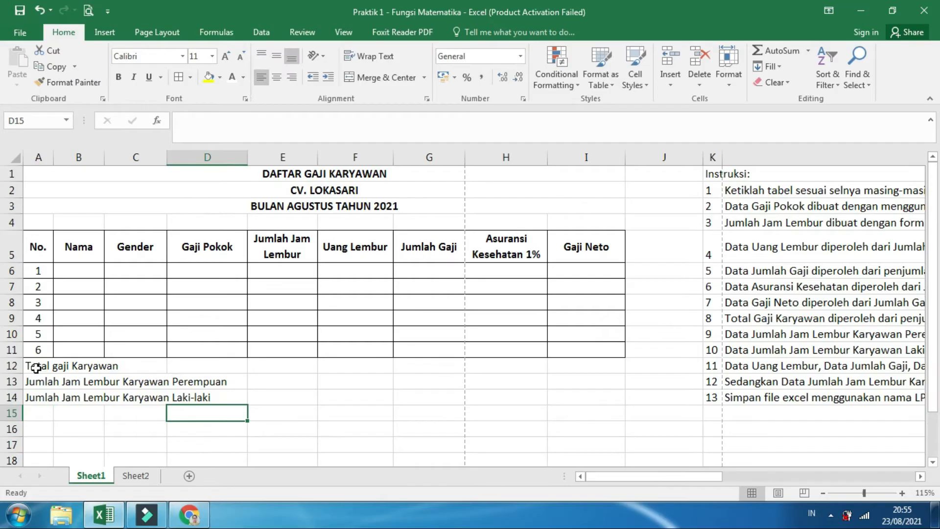
Merge and center columns A to H separately in each of the three summary rows 12, 13 and 14
{"action": "left_click_drag", "start_coordinate": [36, 366], "coordinate": [504, 361]}
{"action": "left_click", "coordinate": [361, 78]}
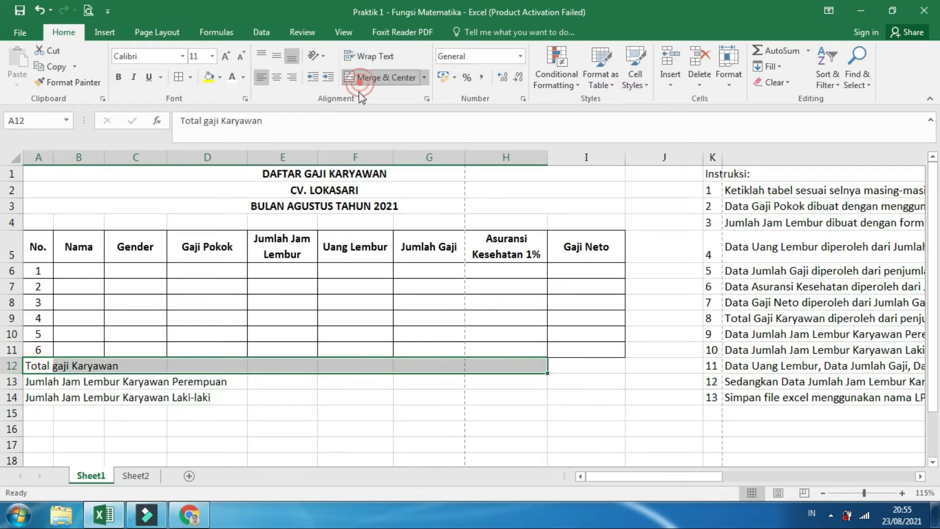
{"action": "left_click_drag", "start_coordinate": [81, 385], "coordinate": [504, 380]}
{"action": "left_click", "coordinate": [387, 78]}
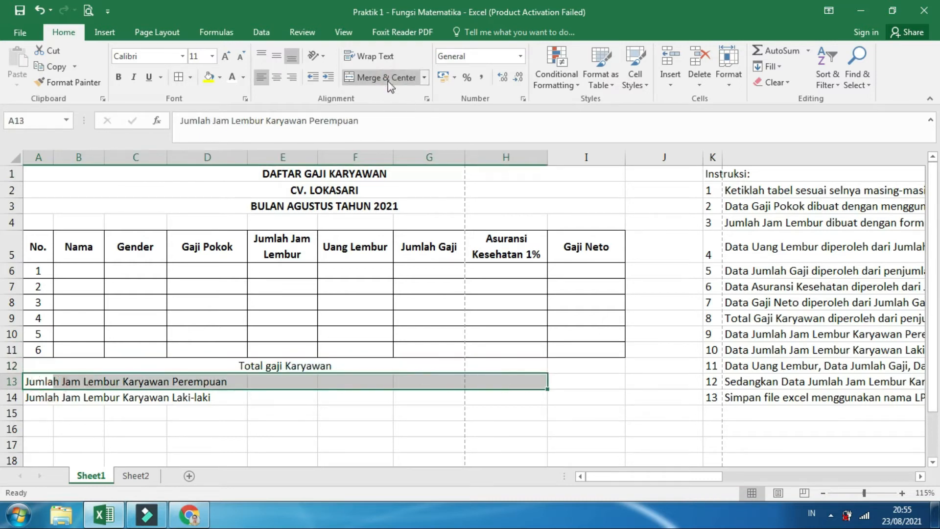
{"action": "left_click_drag", "start_coordinate": [41, 402], "coordinate": [504, 399]}
{"action": "left_click", "coordinate": [385, 77]}
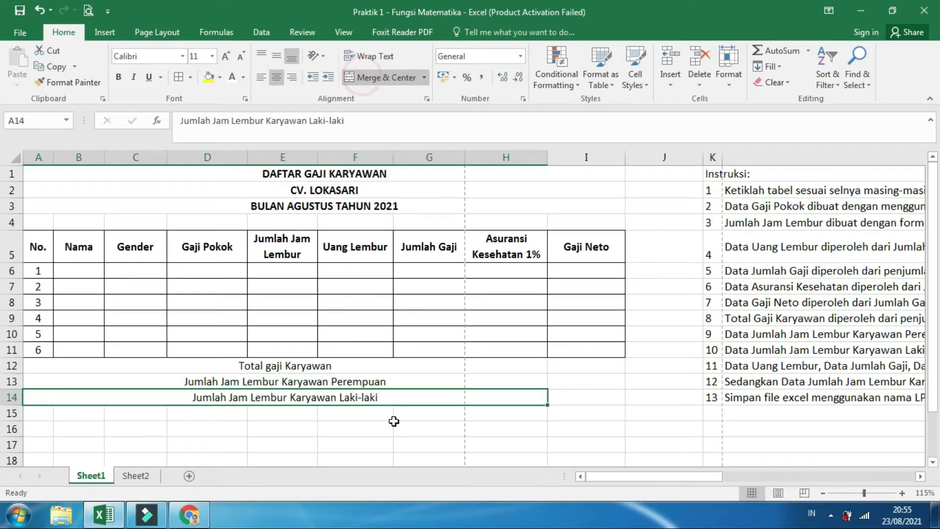
{"action": "left_click", "coordinate": [406, 428]}
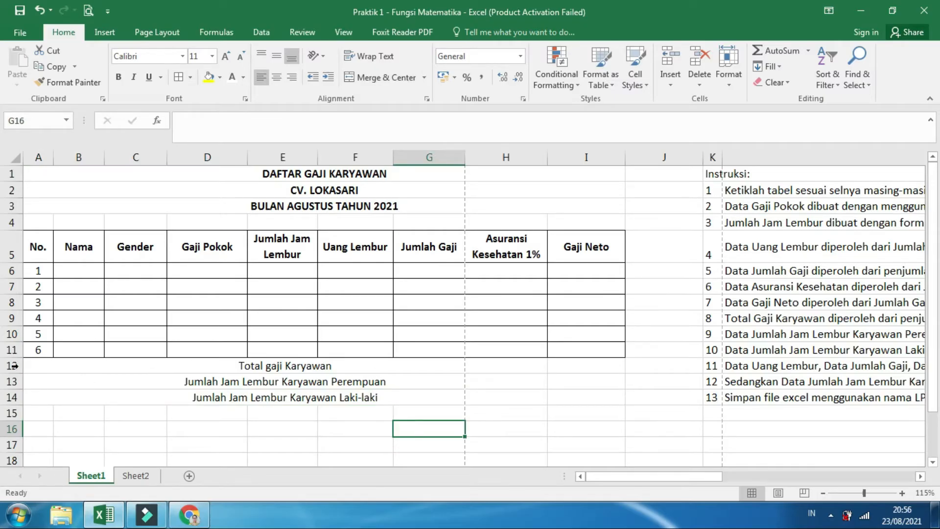
Right-align the three merged summary labels in rows 12 to 14 and make them bold
{"action": "left_click_drag", "start_coordinate": [263, 362], "coordinate": [462, 403]}
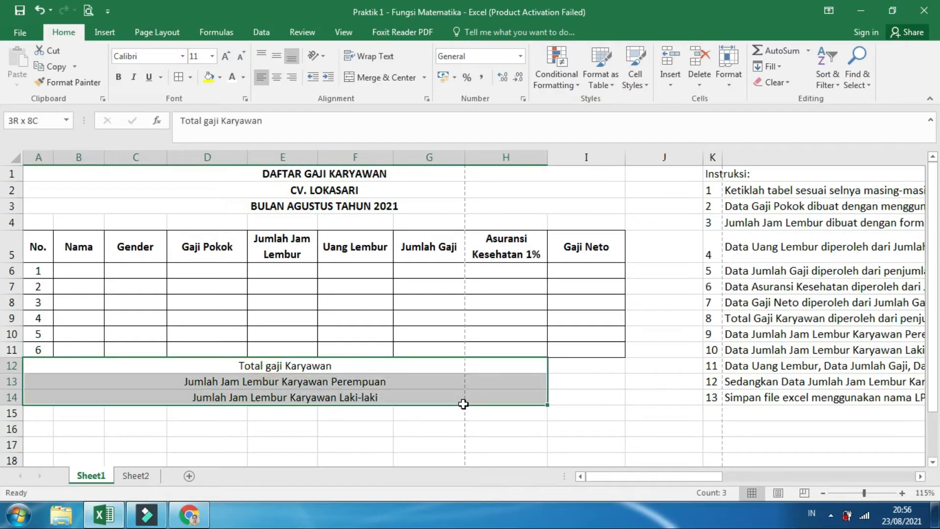
{"action": "left_click", "coordinate": [294, 77]}
{"action": "left_click", "coordinate": [118, 77]}
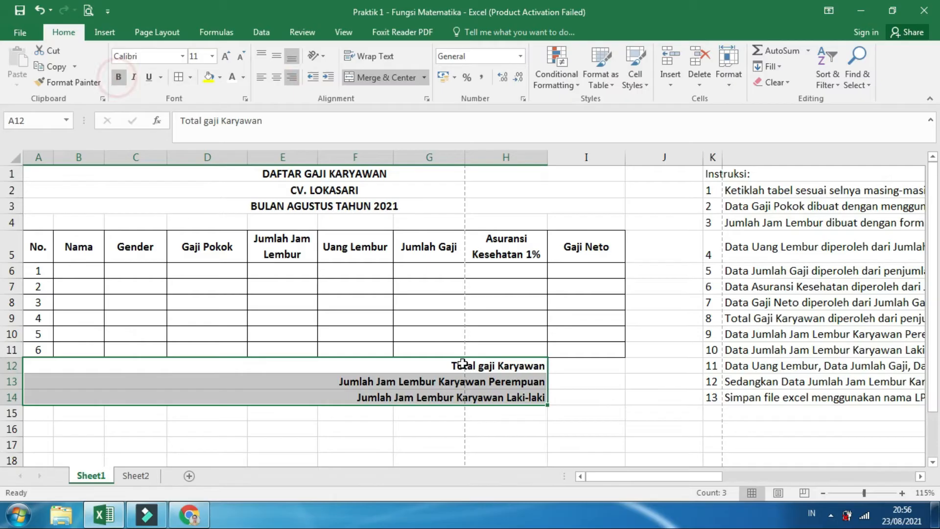
Apply borders to all cells of the summary rows in A12:I14
{"action": "left_click_drag", "start_coordinate": [551, 399], "coordinate": [552, 399]}
{"action": "left_click", "coordinate": [180, 79]}
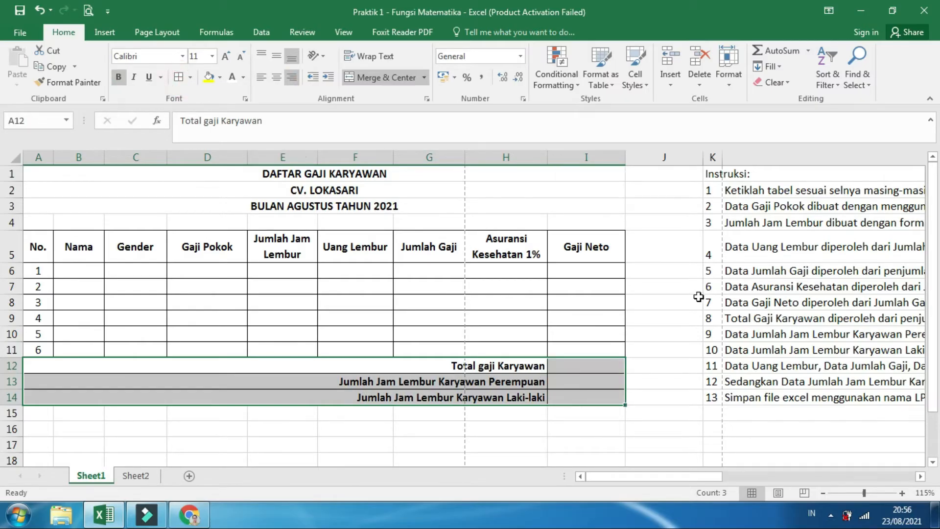
{"action": "left_click", "coordinate": [685, 284]}
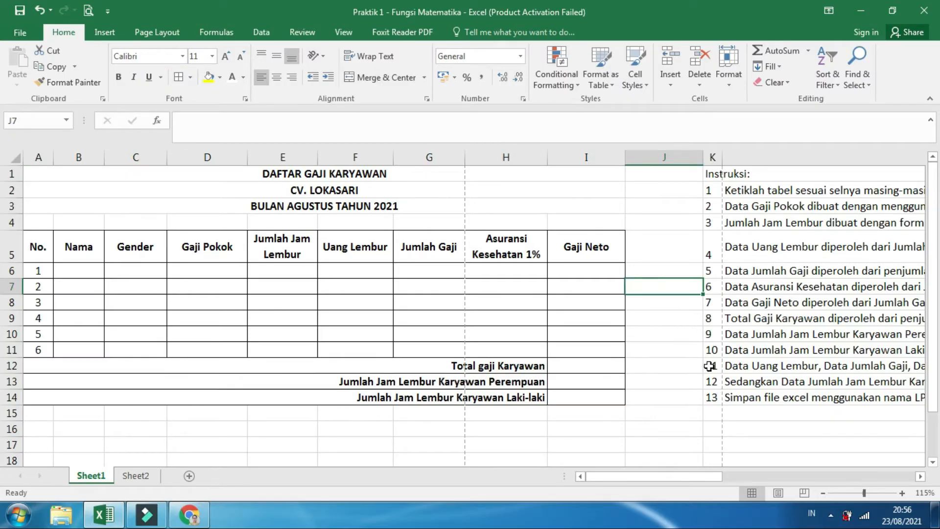
{"action": "left_click", "coordinate": [680, 425]}
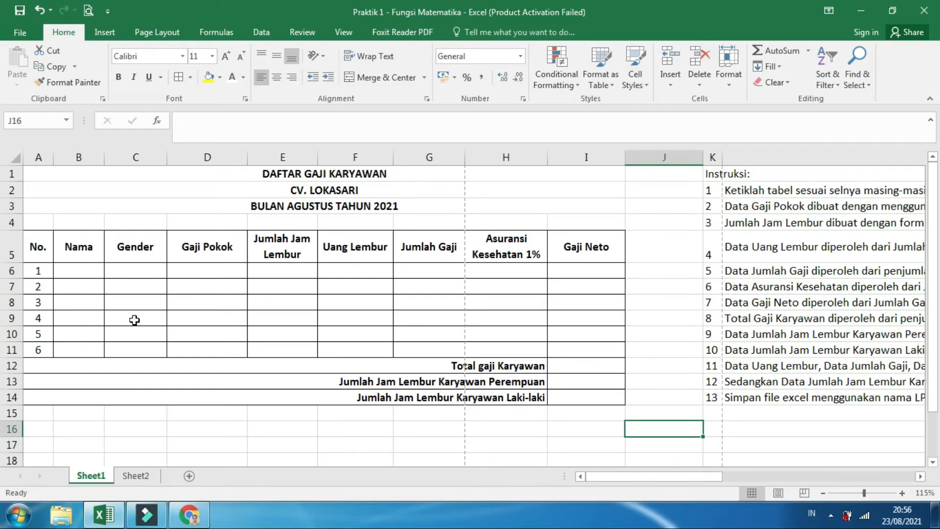
Fill the Nama column in B6:B11 with the first names of the six employees
{"action": "left_click", "coordinate": [91, 275]}
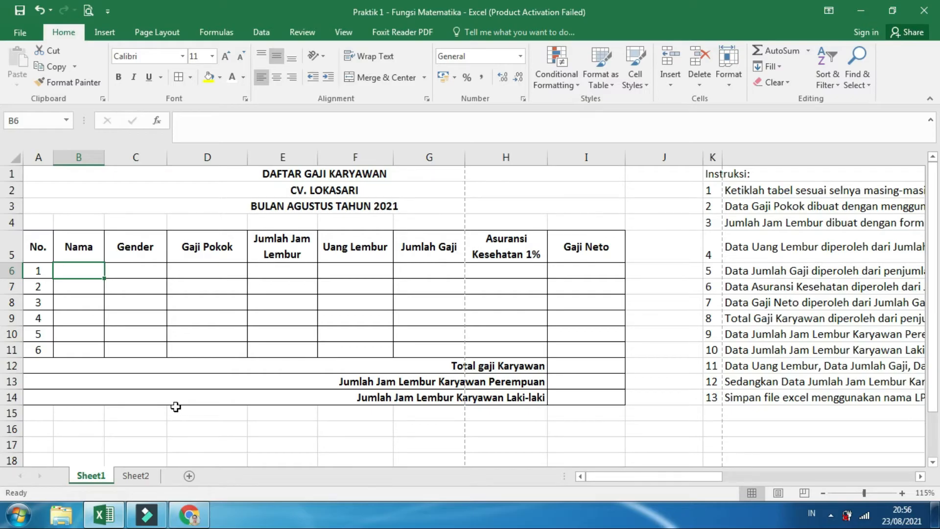
{"action": "type", "text": "Anisa"}
{"action": "key", "text": "Return"}
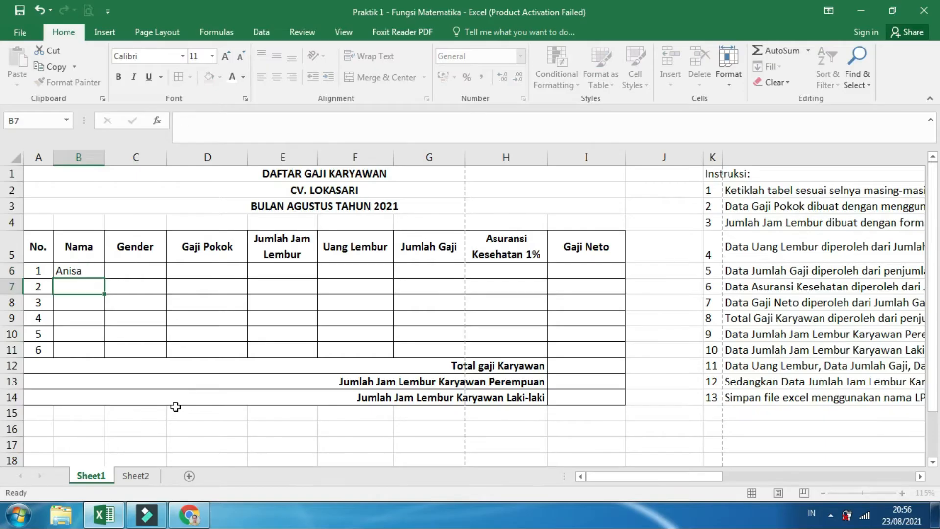
{"action": "type", "text": "Joko"}
{"action": "key", "text": "Return"}
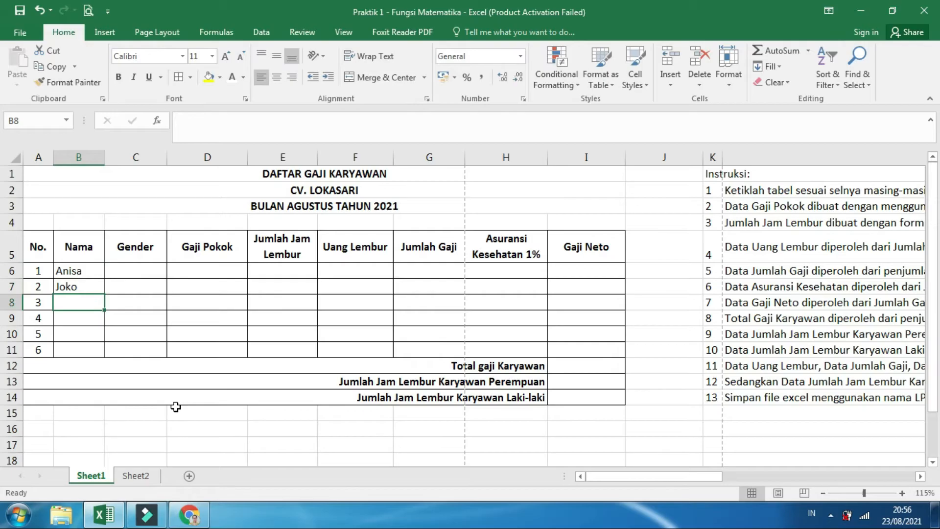
{"action": "type", "text": "Rudi"}
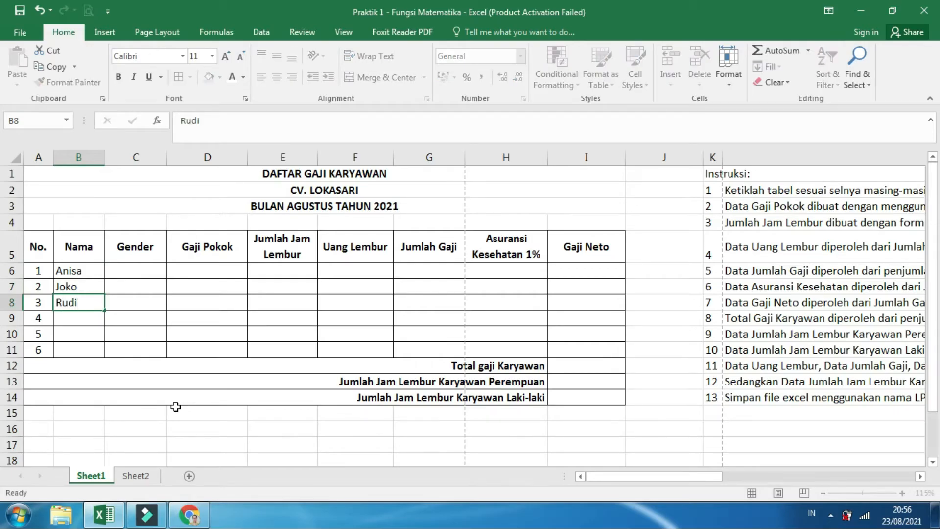
{"action": "key", "text": "Return"}
{"action": "type", "text": "Dina"}
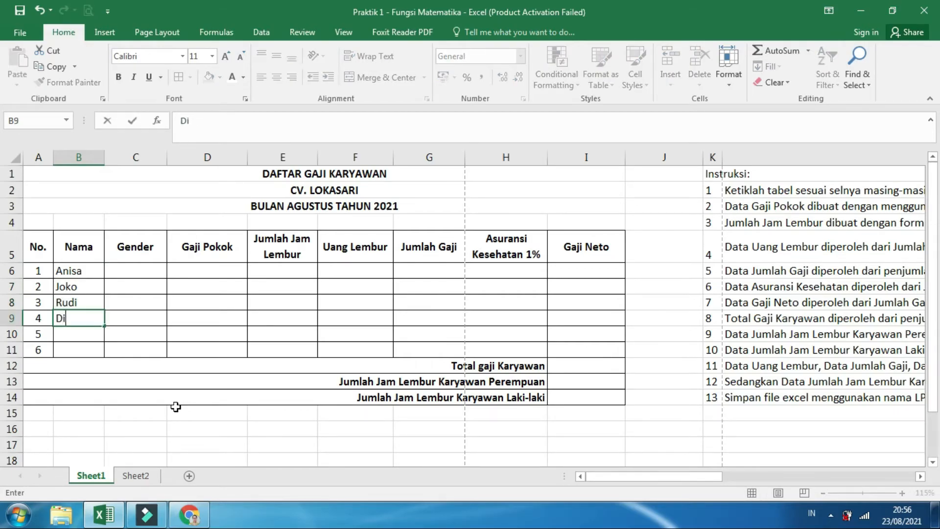
{"action": "key", "text": "Return"}
{"action": "type", "text": "Amin"}
{"action": "key", "text": "Return"}
{"action": "type", "text": "Siska"}
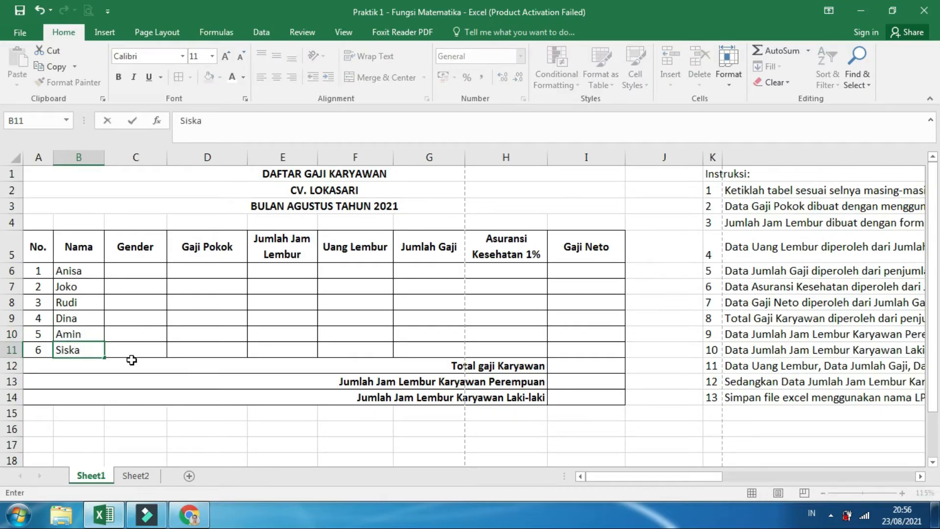
Fill the Gender column in C6:C11 with Perempuan, Laki-laki, Laki-laki, Perempuan, Laki-laki and Perempuan
{"action": "left_click", "coordinate": [144, 271]}
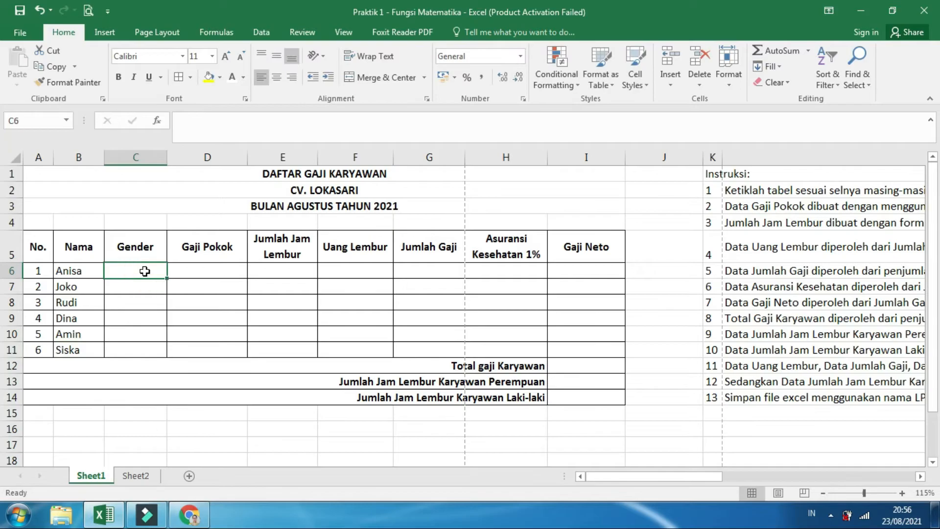
{"action": "type", "text": "Perempuan"}
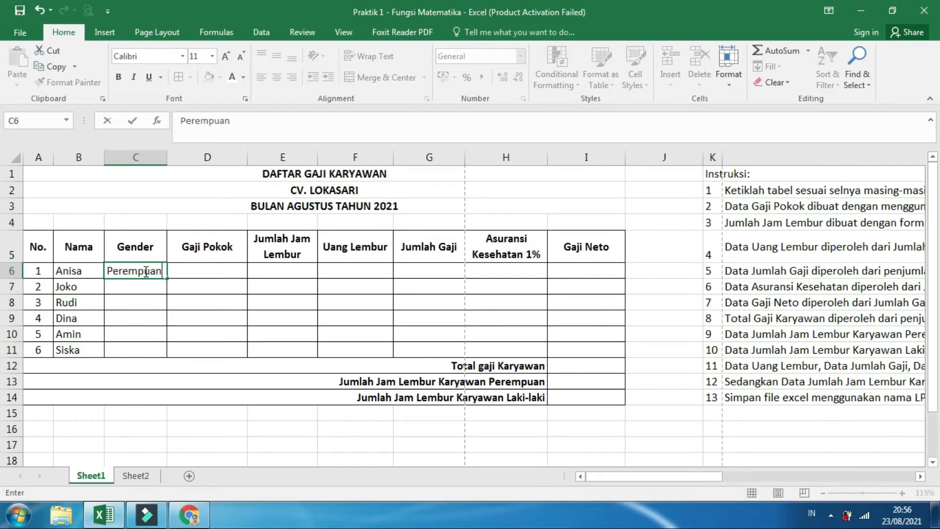
{"action": "key", "text": "Return"}
{"action": "type", "text": "La"}
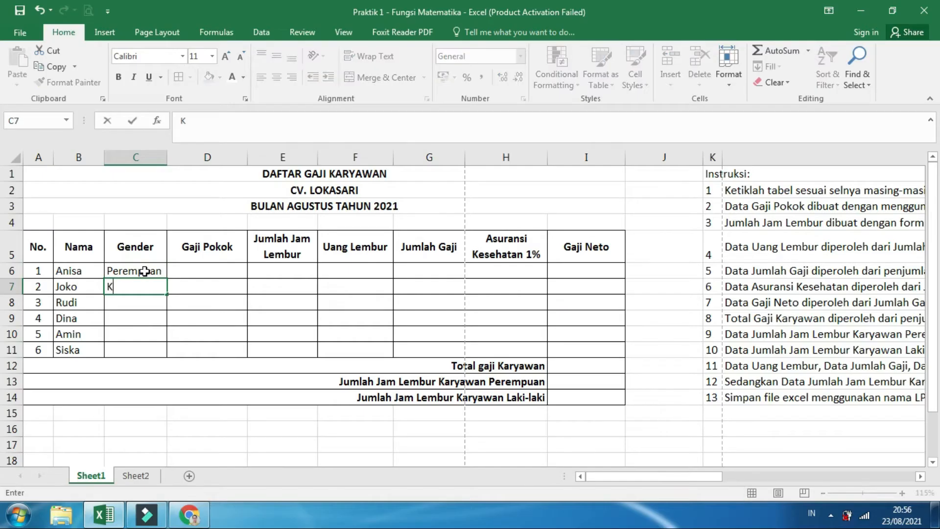
{"action": "type", "text": "ki-laki"}
{"action": "key", "text": "Return"}
{"action": "type", "text": "P"}
{"action": "key", "text": "Return"}
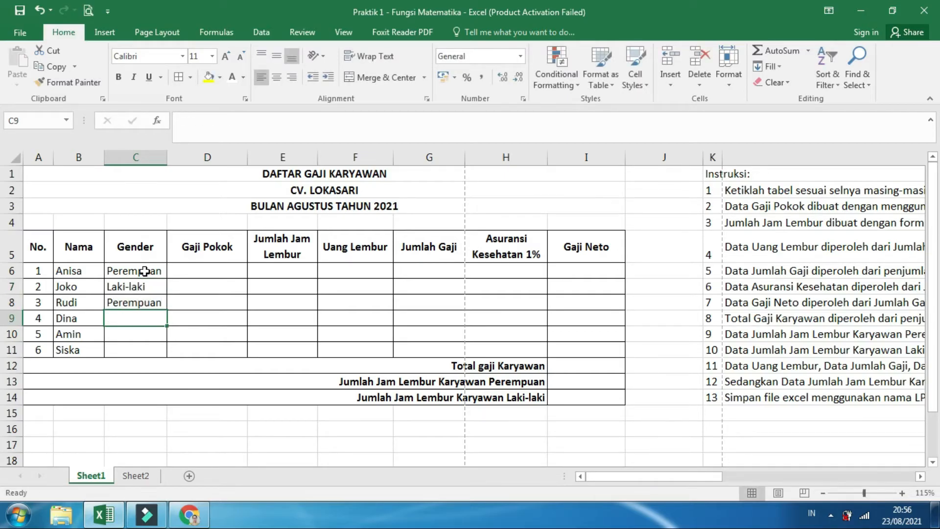
{"action": "key", "text": "Up"}
{"action": "type", "text": "L"}
{"action": "key", "text": "Return"}
{"action": "type", "text": "Perempuan"}
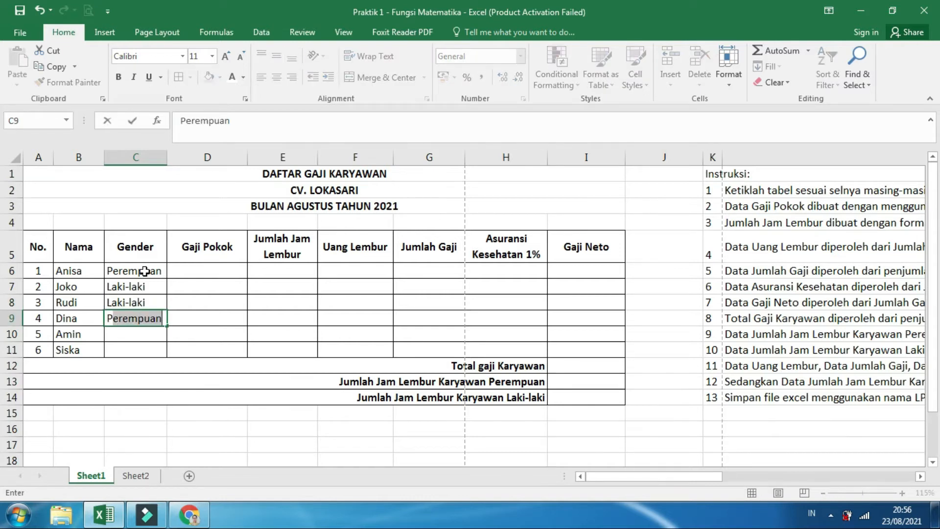
{"action": "key", "text": "Return"}
{"action": "type", "text": "Laki-laki"}
{"action": "key", "text": "Return"}
{"action": "type", "text": "Perempuan"}
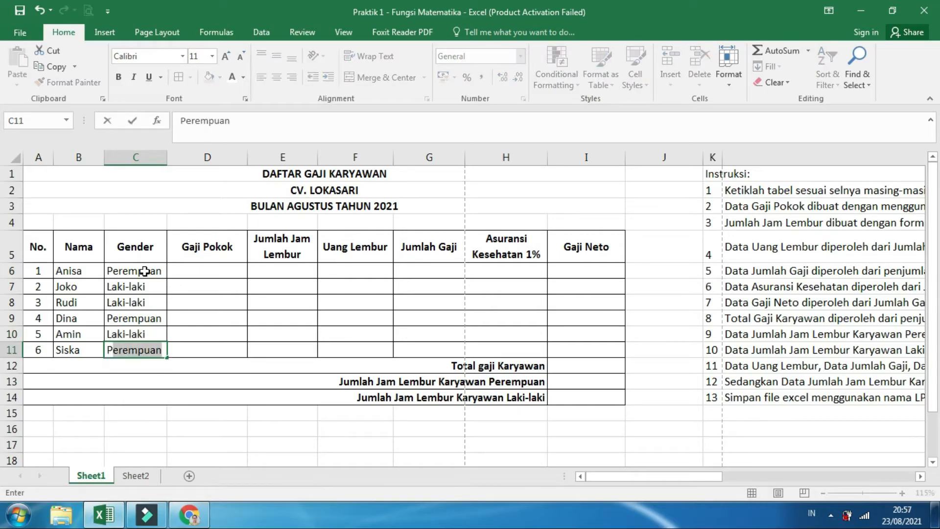
{"action": "key", "text": "Return"}
Enter the first two Gaji Pokok values, 2000000 in D6 and 1800000 in D7
{"action": "left_click", "coordinate": [183, 276]}
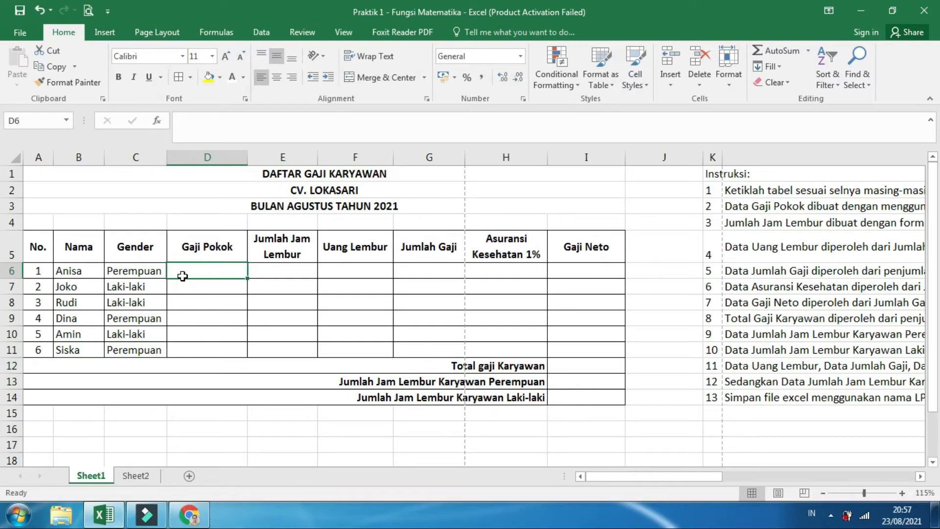
{"action": "type", "text": "2000000"}
{"action": "key", "text": "Return"}
{"action": "type", "text": "18000"}
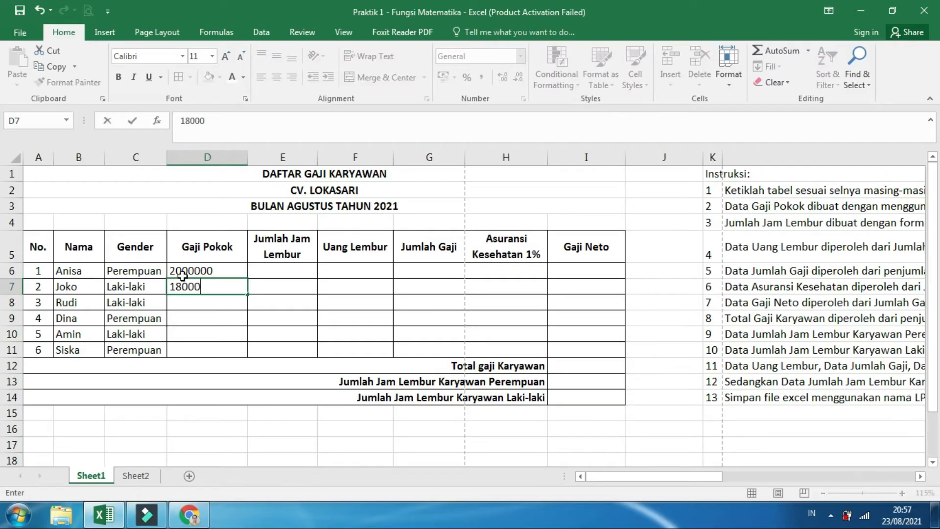
{"action": "type", "text": "0"}
{"action": "key", "text": "Return"}
{"action": "left_click", "coordinate": [211, 287]}
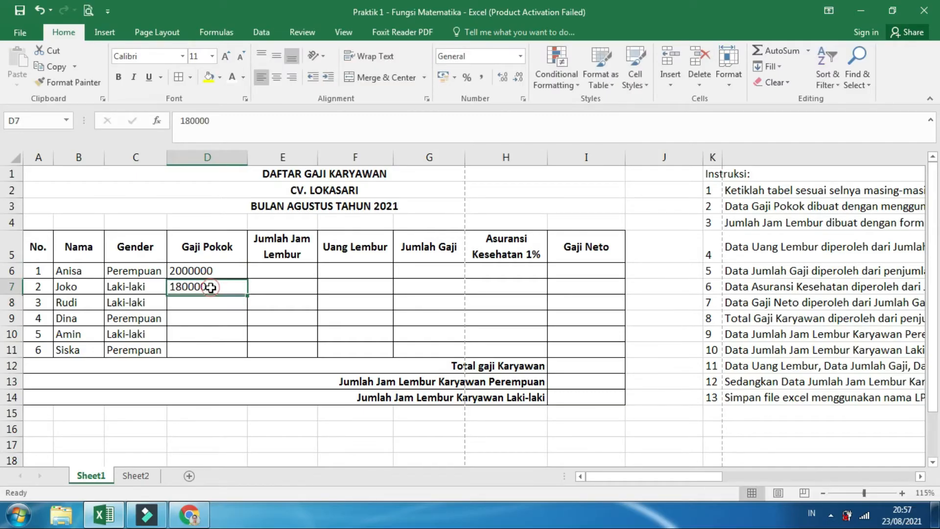
{"action": "key", "text": "Return"}
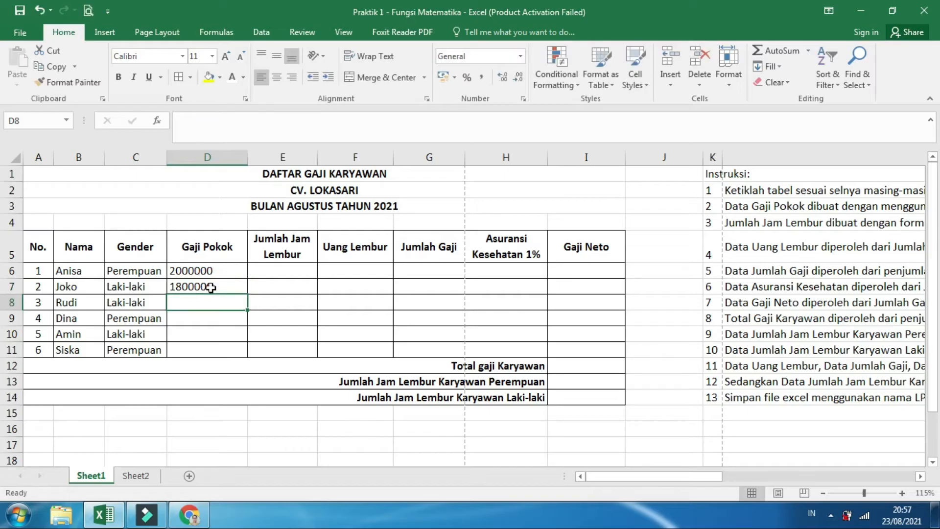
Enter the remaining Gaji Pokok values 1500000, 1700000, 1600000 and 1400000 in D8:D11
{"action": "type", "text": "1500000"}
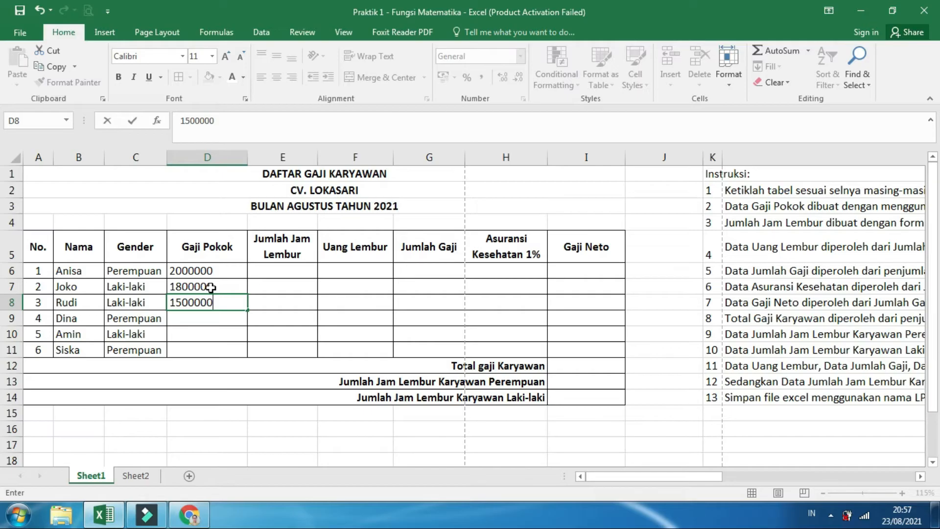
{"action": "key", "text": "Return"}
{"action": "type", "text": "170"}
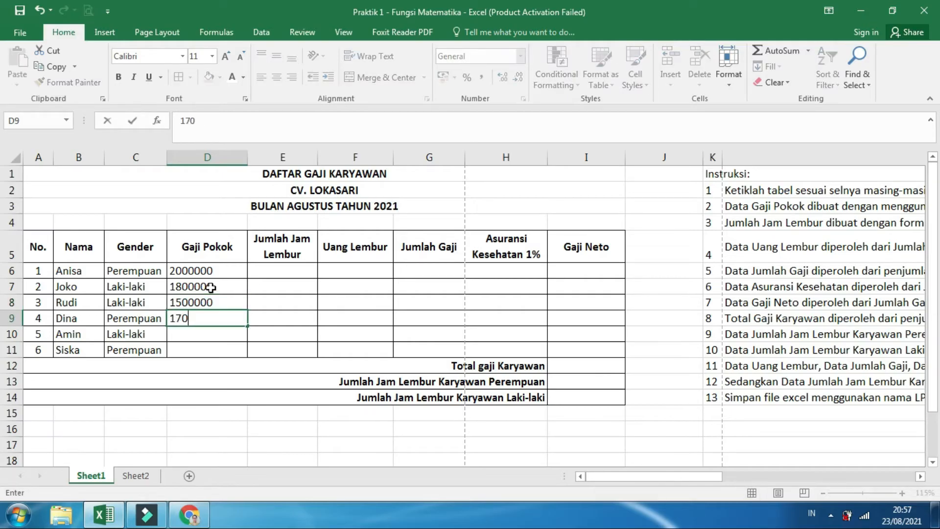
{"action": "type", "text": "0000"}
{"action": "key", "text": "Return"}
{"action": "type", "text": "1"}
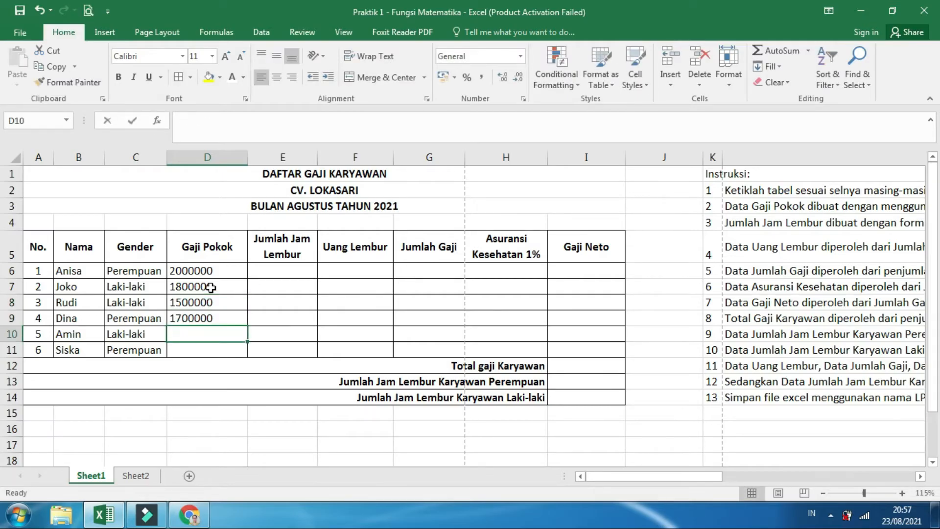
{"action": "type", "text": "600000"}
{"action": "key", "text": "Return"}
{"action": "type", "text": "1"}
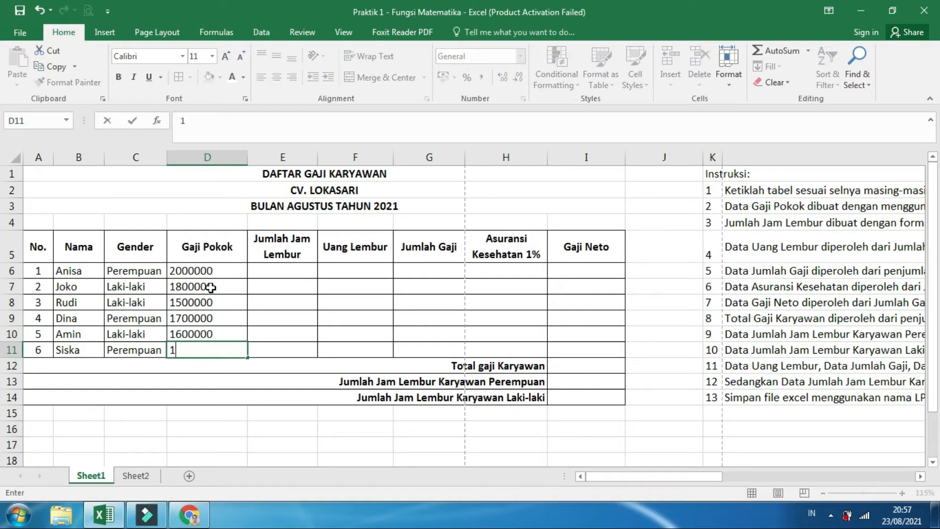
{"action": "type", "text": "400000"}
{"action": "key", "text": "Return"}
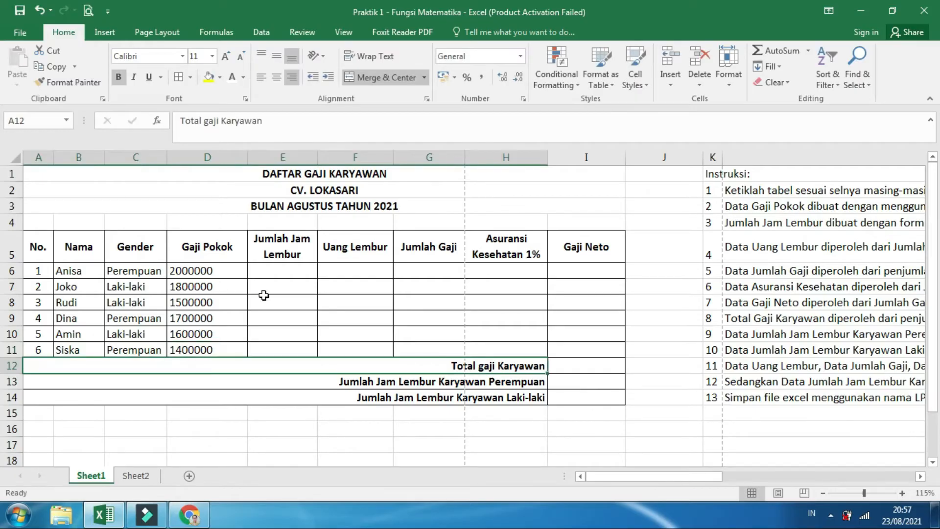
Fill the Jumlah Jam Lembur column in E6:E11 with 20, 21, 22, 20, 18 and 23
{"action": "left_click", "coordinate": [284, 271]}
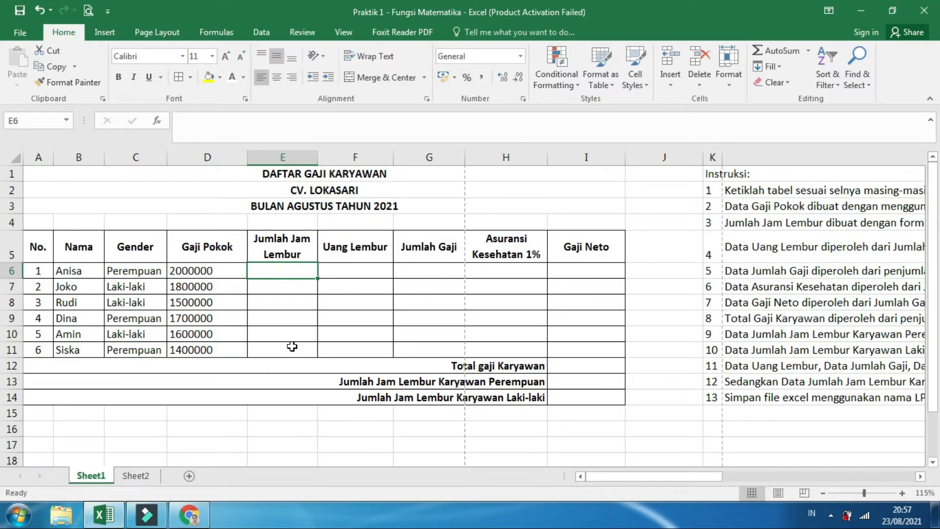
{"action": "type", "text": "20"}
{"action": "key", "text": "Return"}
{"action": "type", "text": "21"}
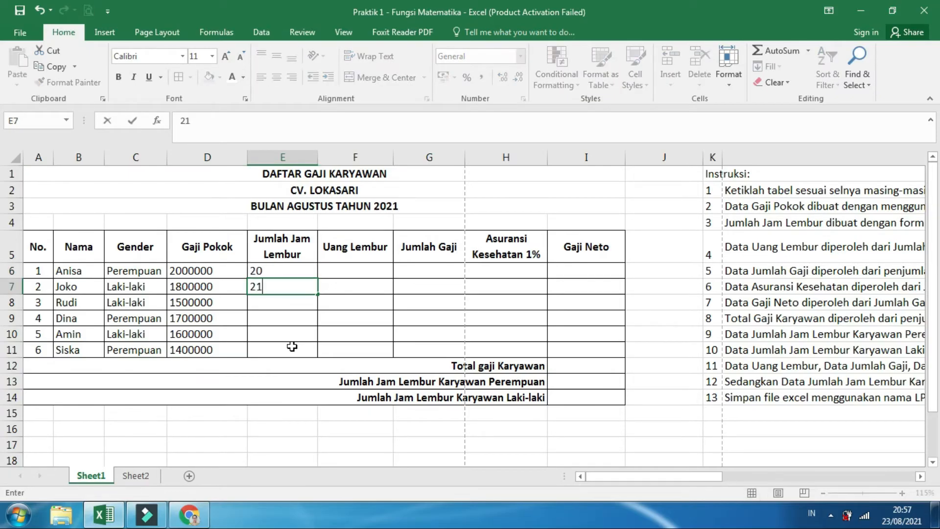
{"action": "key", "text": "Return"}
{"action": "type", "text": "2"}
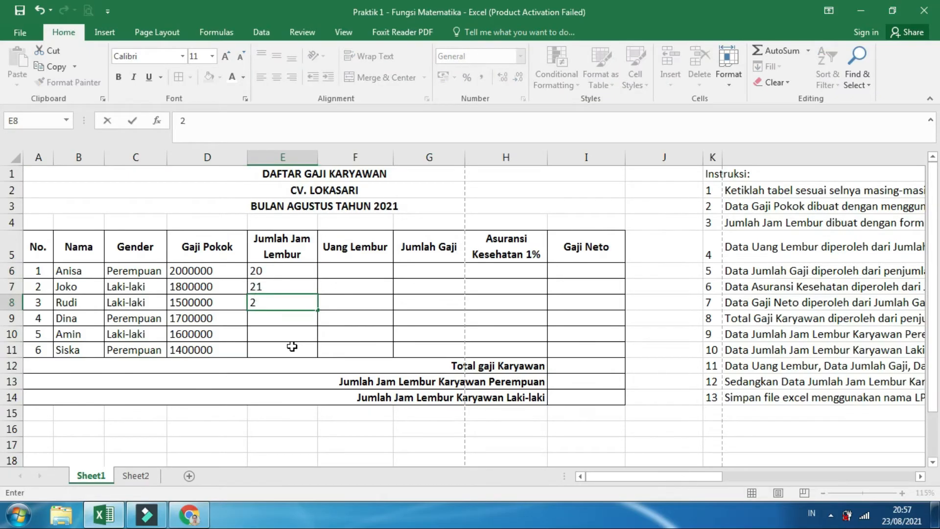
{"action": "type", "text": "2"}
{"action": "key", "text": "Return"}
{"action": "type", "text": "2"}
{"action": "key", "text": "Return"}
{"action": "type", "text": "18"}
{"action": "key", "text": "Return"}
{"action": "type", "text": "2"}
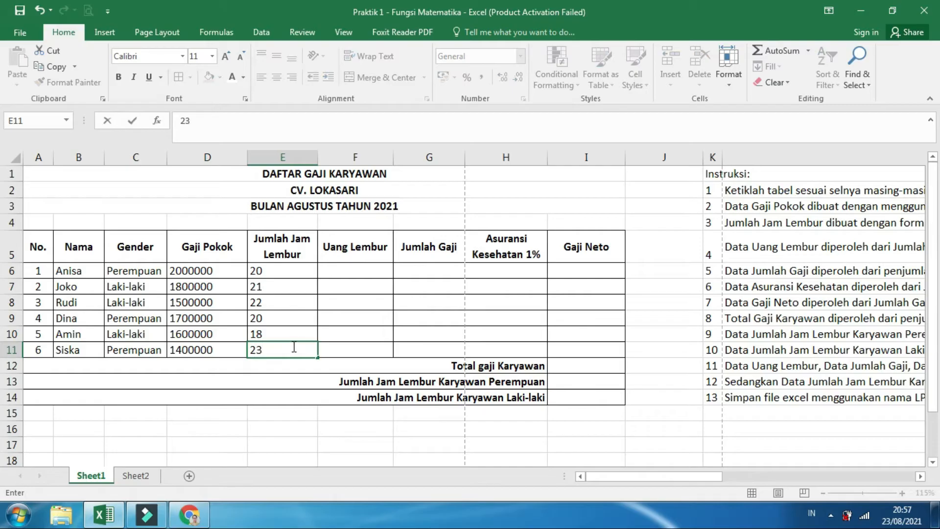
{"action": "type", "text": "3"}
{"action": "left_click", "coordinate": [332, 315]}
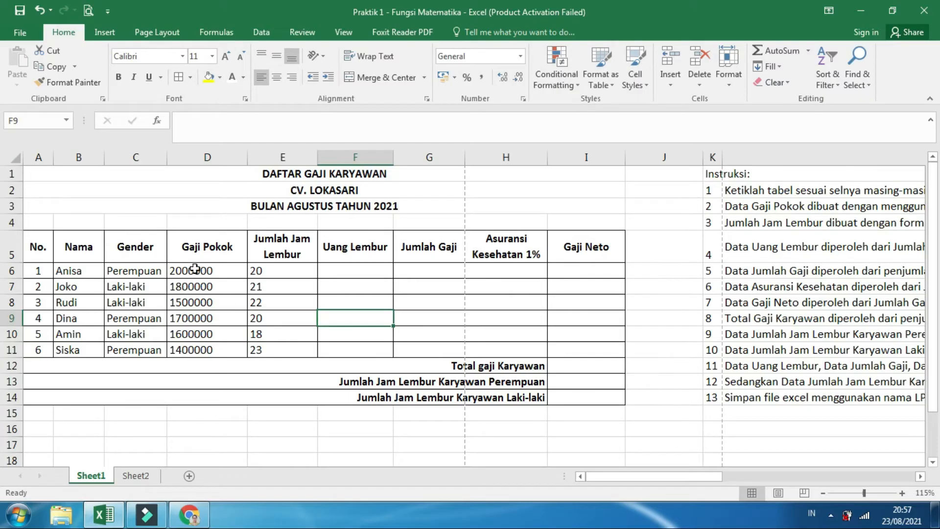
Format the Gaji Pokok values in D6:D11 as Accounting with the Rp symbol and 0 decimal places, as instruction 2 requires
{"action": "left_click_drag", "start_coordinate": [195, 267], "coordinate": [206, 350]}
{"action": "left_click_drag", "start_coordinate": [675, 481], "coordinate": [864, 478]}
{"action": "left_click", "coordinate": [375, 212]}
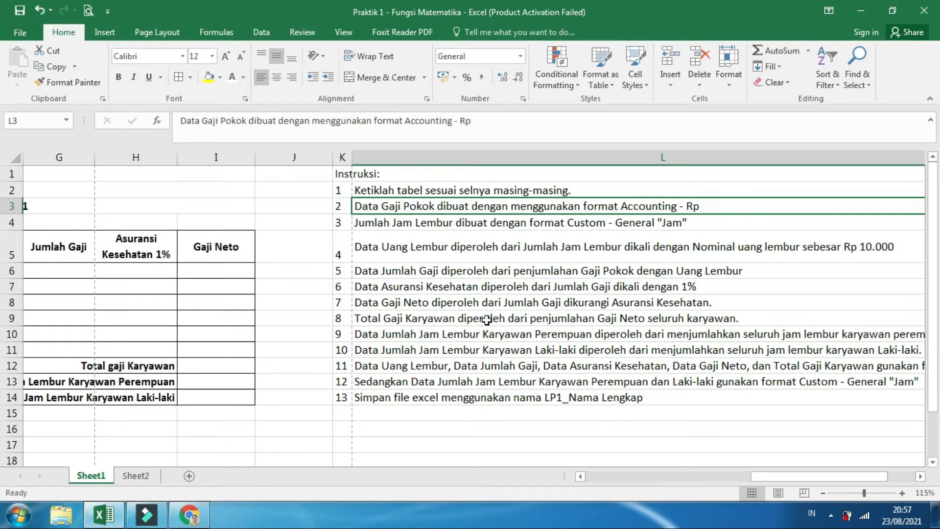
{"action": "left_click_drag", "start_coordinate": [758, 479], "coordinate": [578, 477]}
{"action": "left_click_drag", "start_coordinate": [224, 268], "coordinate": [205, 351]}
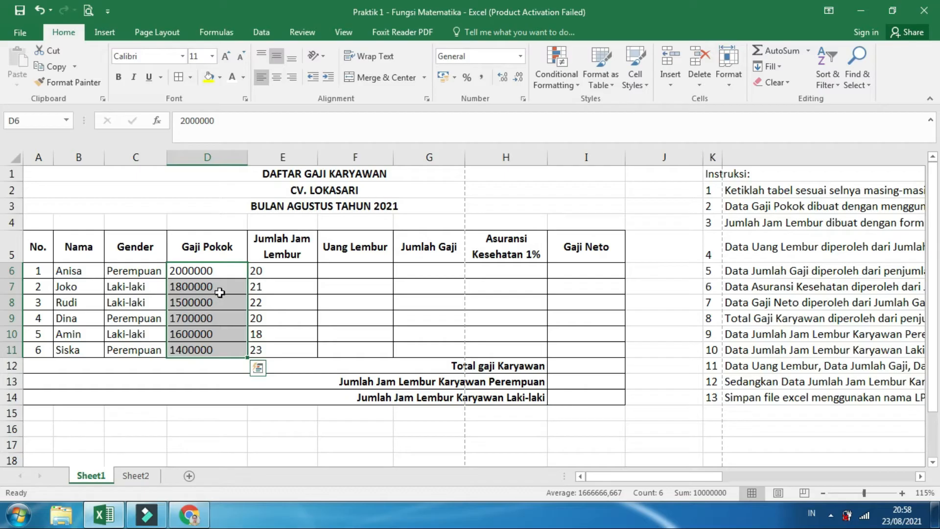
{"action": "right_click", "coordinate": [230, 274]}
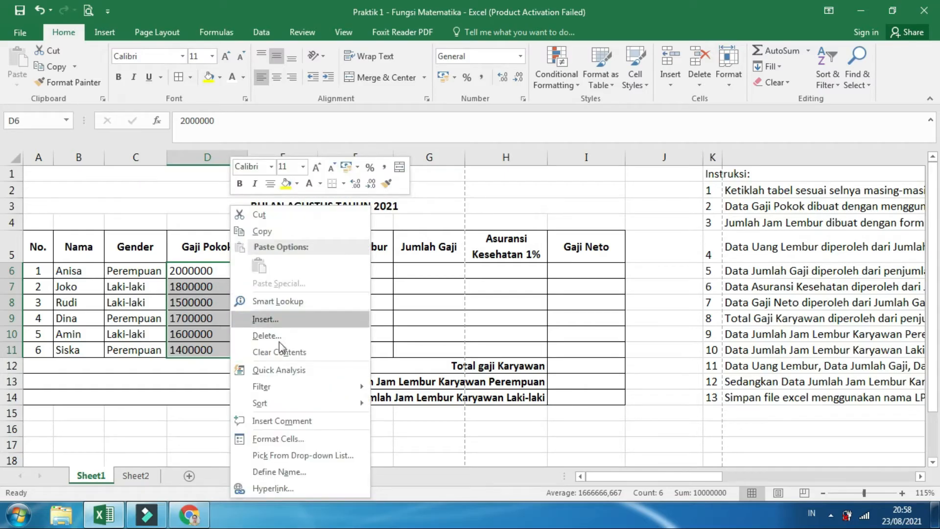
{"action": "left_click", "coordinate": [304, 439]}
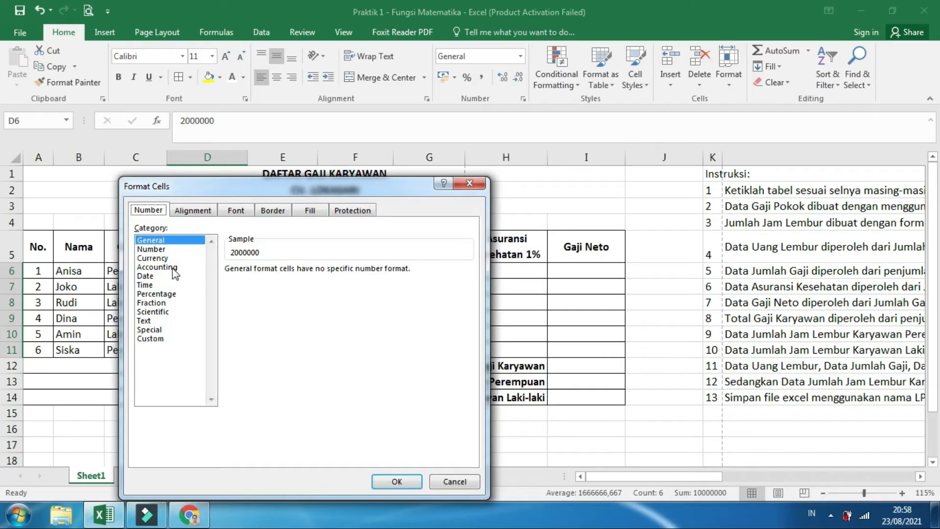
{"action": "left_click", "coordinate": [172, 267]}
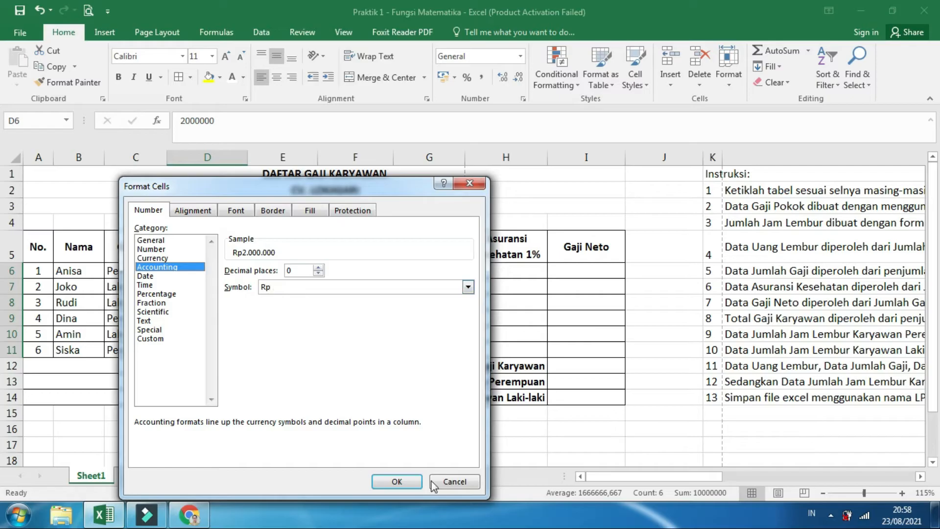
{"action": "left_click", "coordinate": [412, 486]}
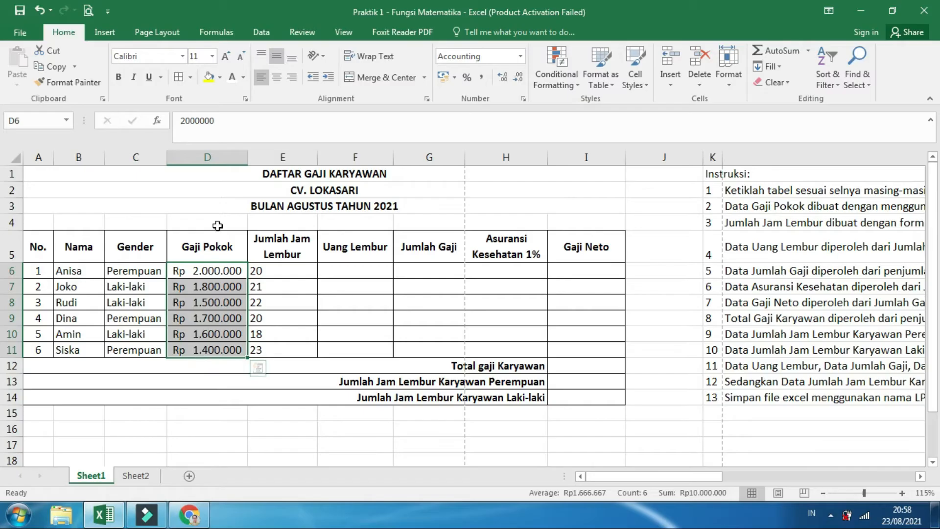
Apply the custom number format General "Jam" to the Jumlah Jam Lembur values in E6:E11 and center them horizontally
{"action": "left_click_drag", "start_coordinate": [638, 480], "coordinate": [751, 479]}
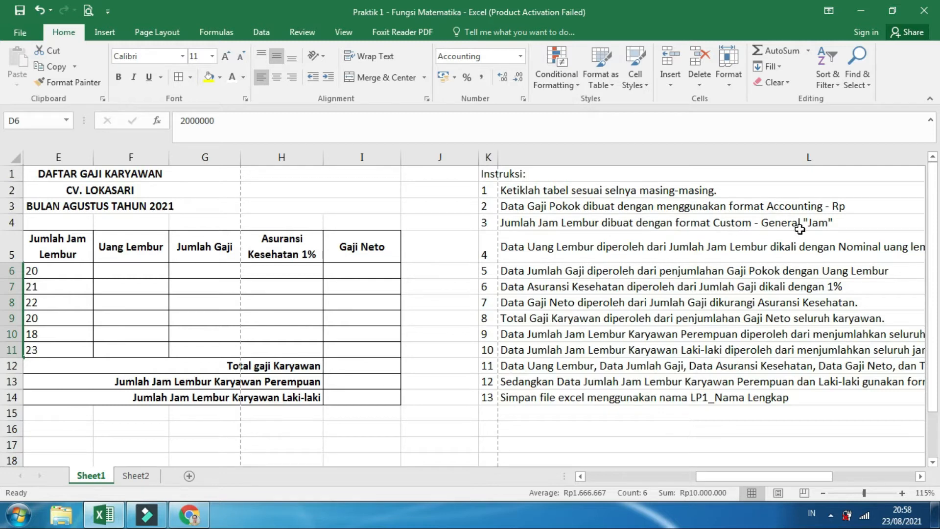
{"action": "left_click_drag", "start_coordinate": [710, 477], "coordinate": [592, 497]}
{"action": "left_click", "coordinate": [264, 335]}
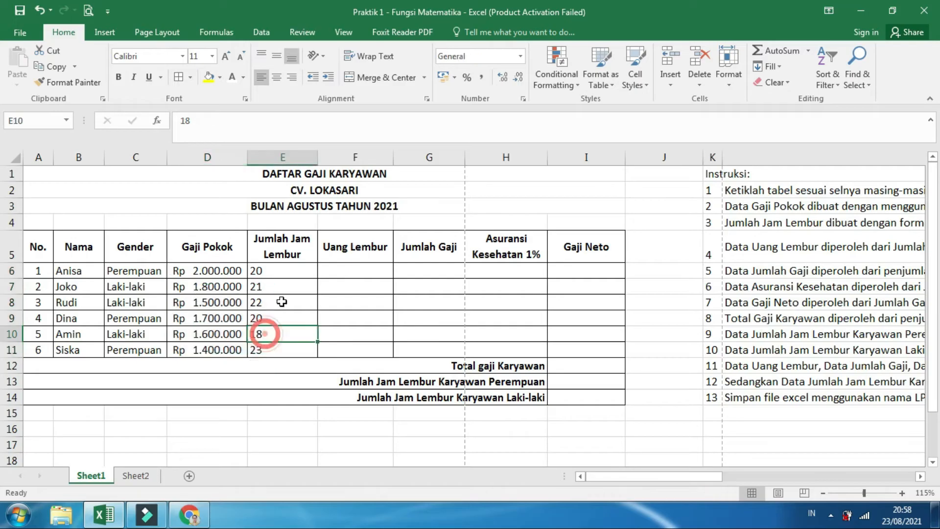
{"action": "left_click_drag", "start_coordinate": [299, 269], "coordinate": [302, 354]}
{"action": "right_click", "coordinate": [294, 271]}
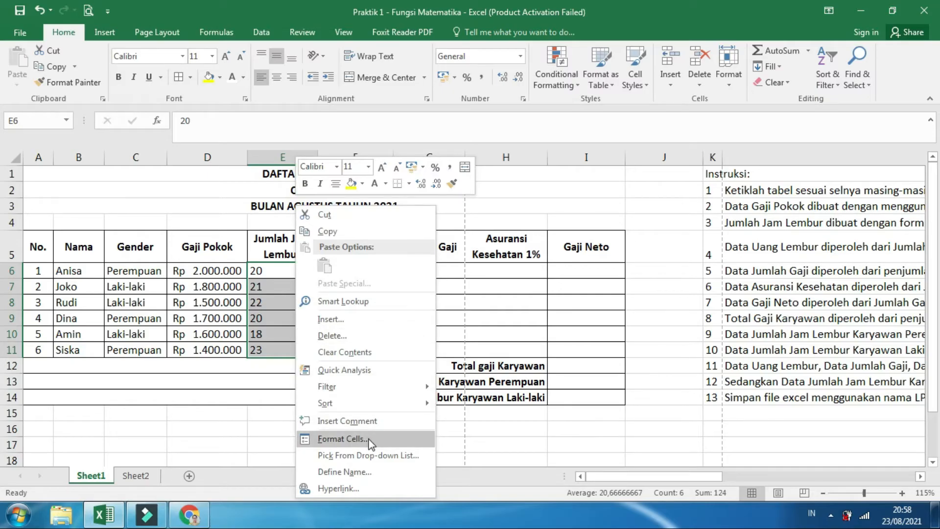
{"action": "left_click", "coordinate": [343, 438]}
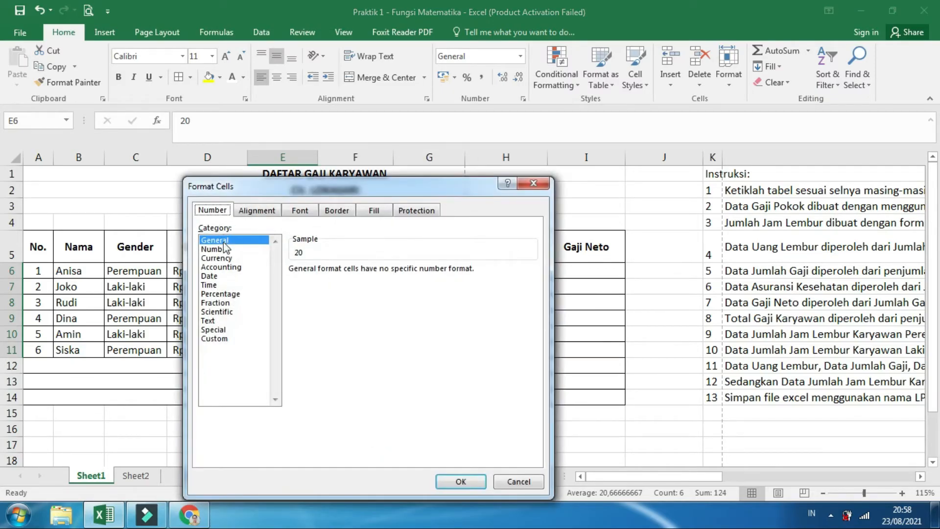
{"action": "left_click", "coordinate": [235, 338]}
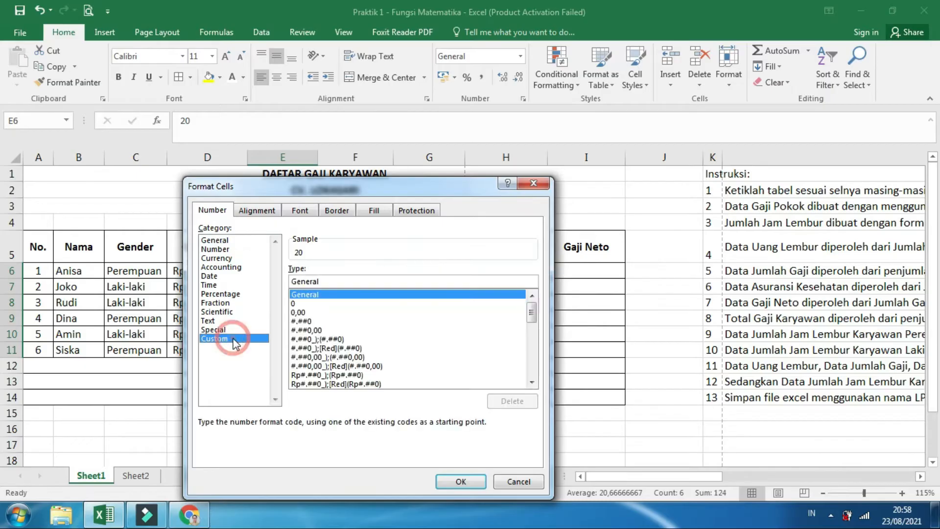
{"action": "left_click", "coordinate": [340, 295]}
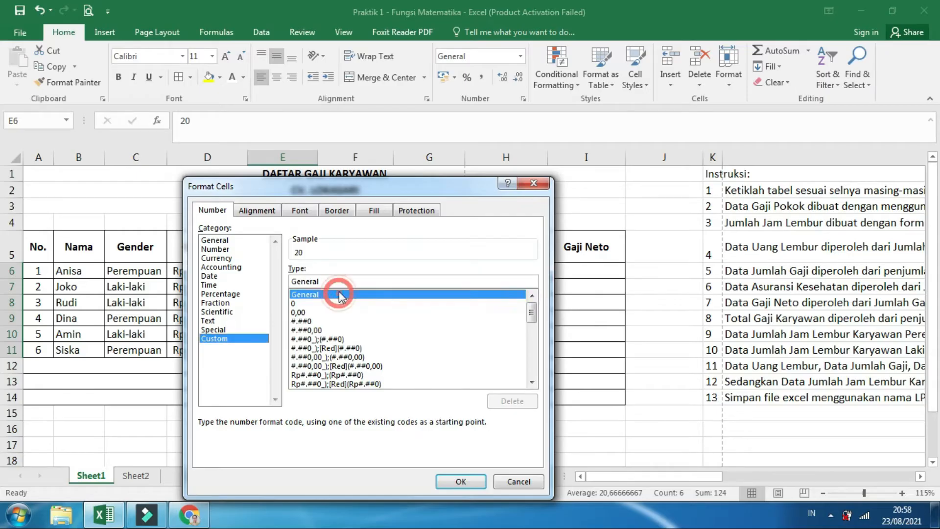
{"action": "left_click", "coordinate": [339, 281]}
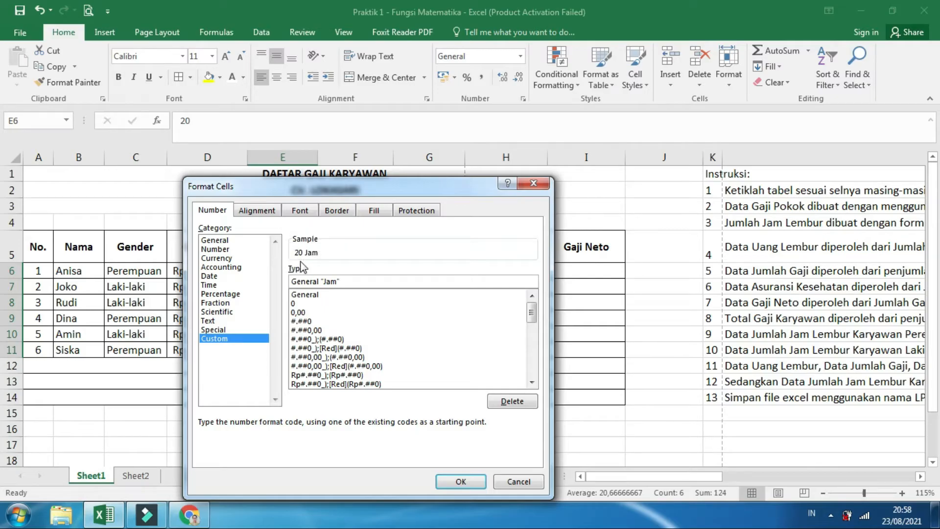
{"action": "left_click", "coordinate": [461, 482]}
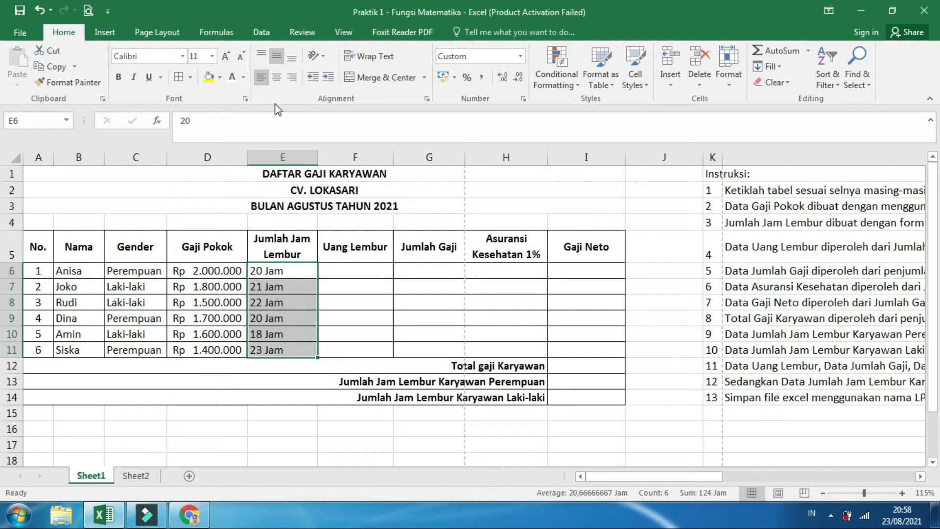
{"action": "left_click", "coordinate": [276, 78]}
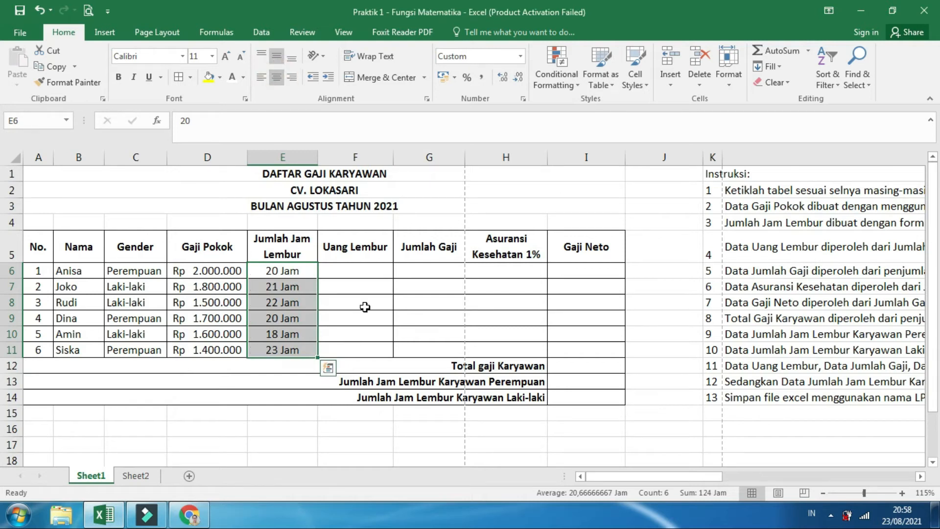
Fill instruction numbers 1 to 3 in K2:K4 with yellow to mark them as done
{"action": "left_click", "coordinate": [363, 306]}
{"action": "left_click", "coordinate": [669, 237]}
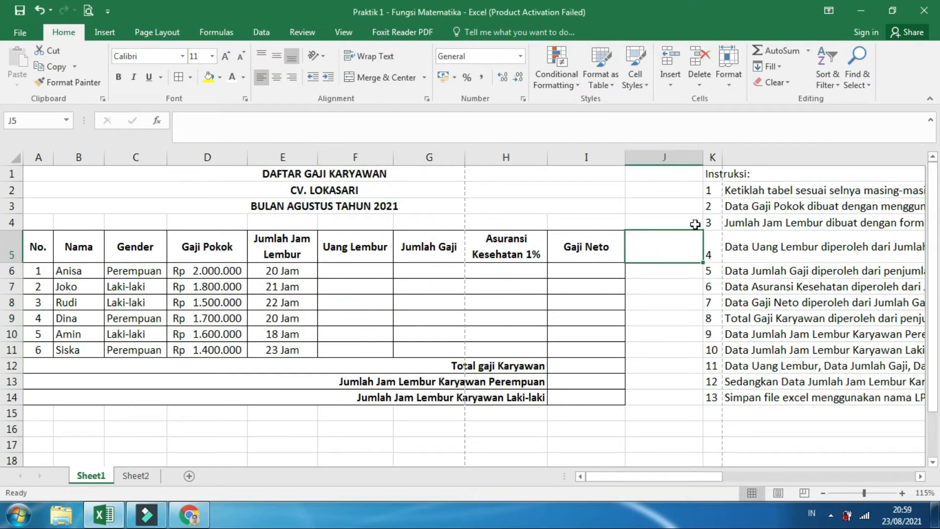
{"action": "left_click", "coordinate": [716, 190]}
{"action": "left_click", "coordinate": [716, 207]}
{"action": "left_click", "coordinate": [715, 221]}
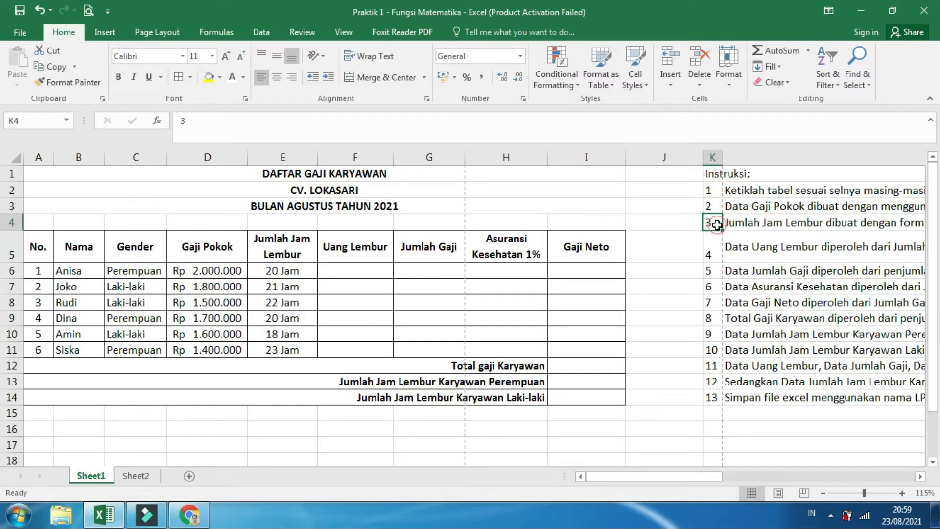
{"action": "left_click_drag", "start_coordinate": [718, 191], "coordinate": [715, 221]}
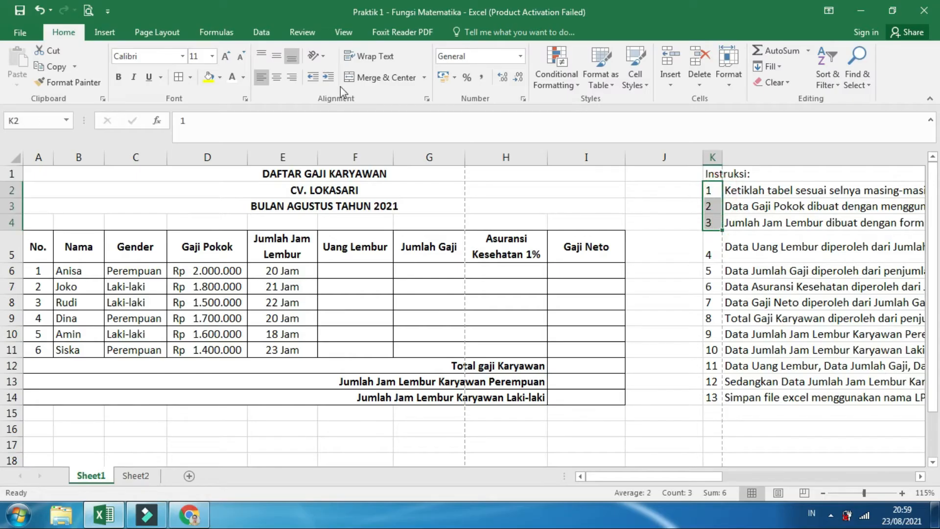
{"action": "left_click", "coordinate": [208, 77]}
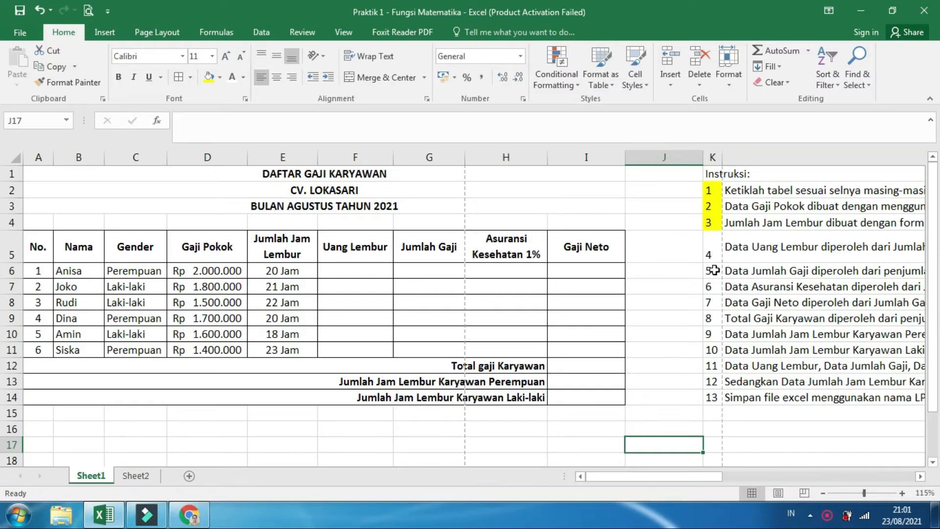
Fill instruction number 4 in K5 with yellow and read its rule for calculating Uang Lembur
{"action": "left_click_drag", "start_coordinate": [652, 478], "coordinate": [845, 471]}
{"action": "left_click", "coordinate": [273, 250]}
{"action": "left_click", "coordinate": [209, 77]}
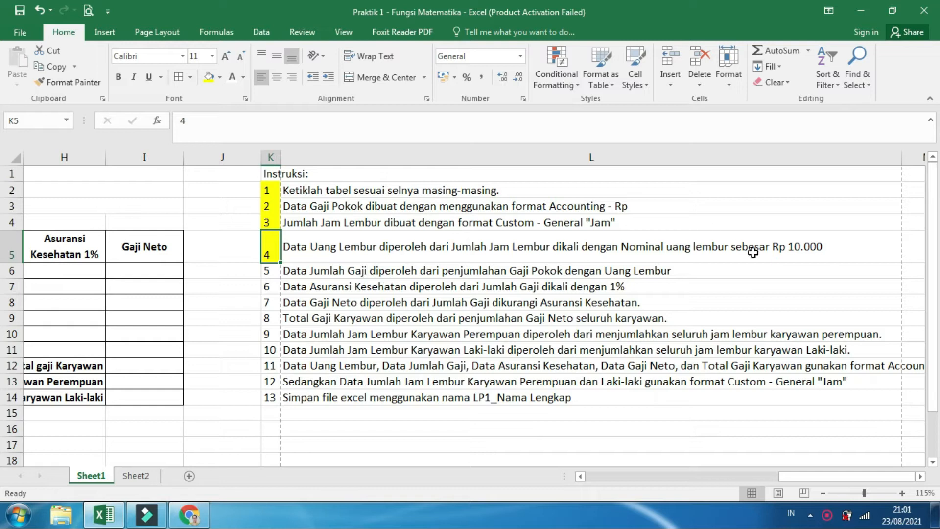
{"action": "left_click_drag", "start_coordinate": [796, 477], "coordinate": [605, 475]}
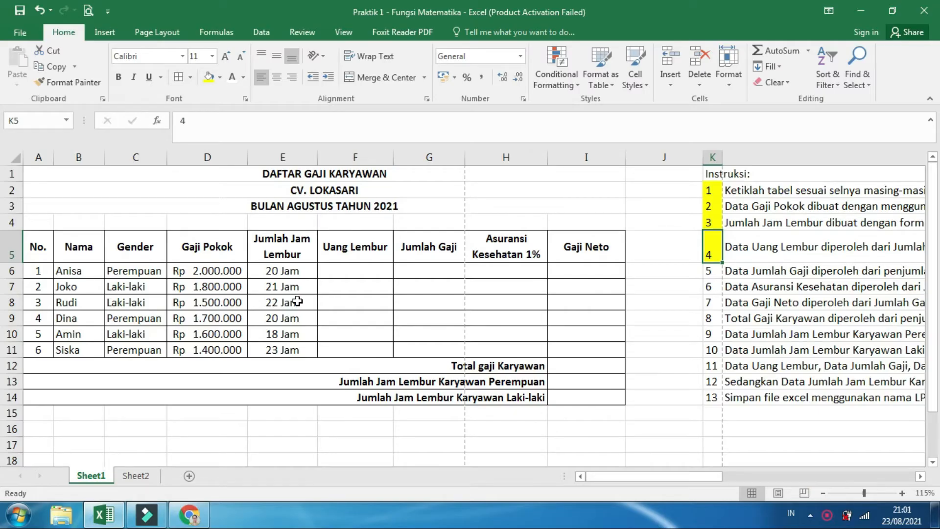
Calculate Uang Lembur in F6 with the formula =E6*10000 and copy it down through F11
{"action": "left_click", "coordinate": [336, 273]}
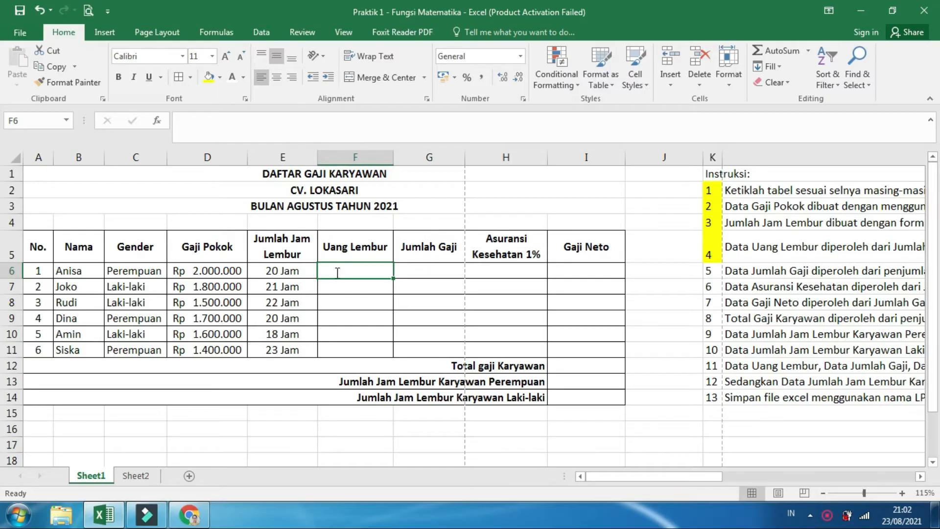
{"action": "type", "text": "="}
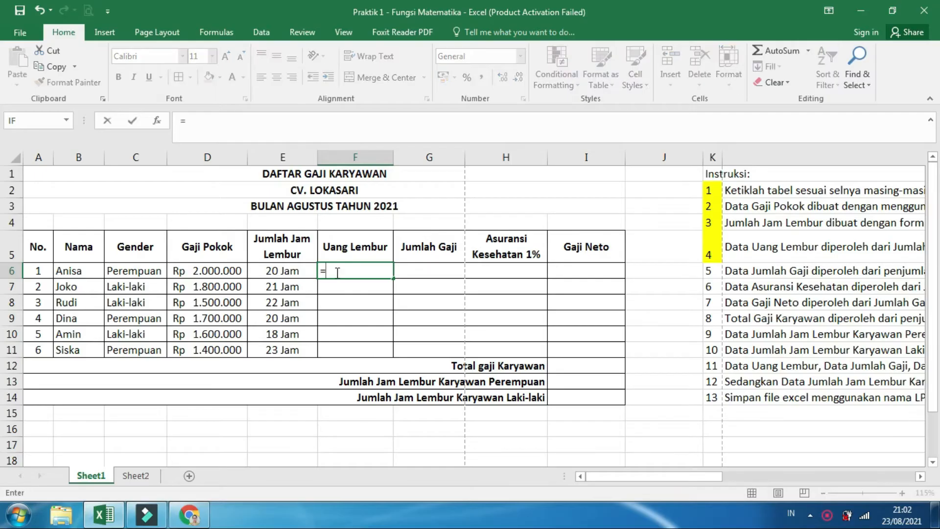
{"action": "left_click", "coordinate": [288, 273]}
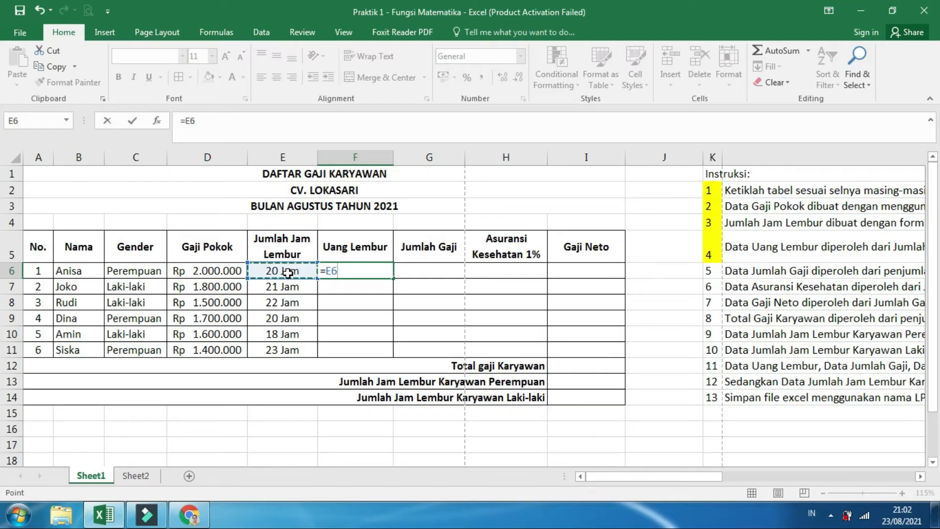
{"action": "type", "text": "*"}
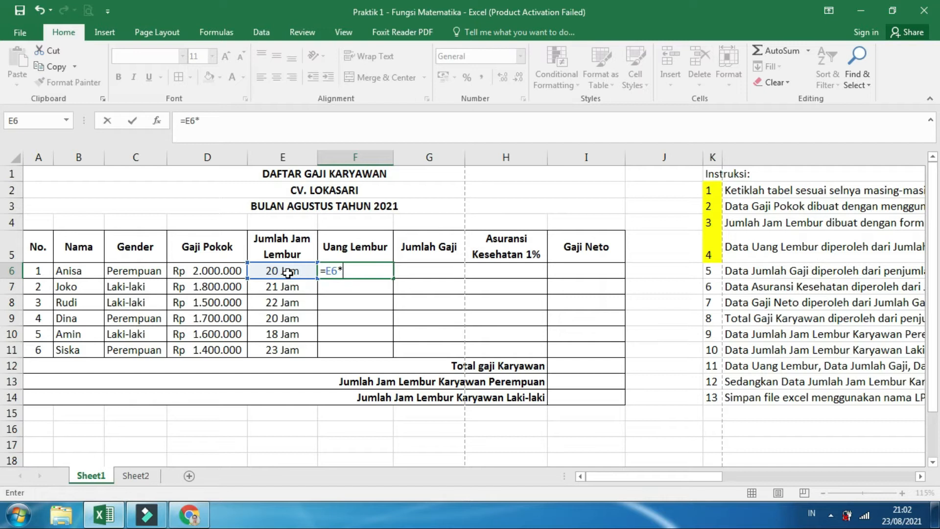
{"action": "type", "text": "10000"}
{"action": "key", "text": "Return"}
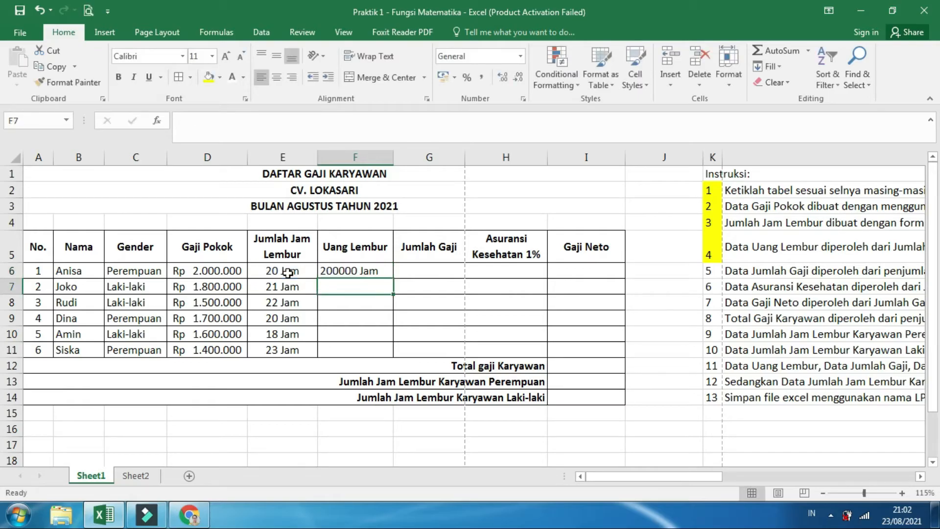
{"action": "left_click", "coordinate": [365, 273]}
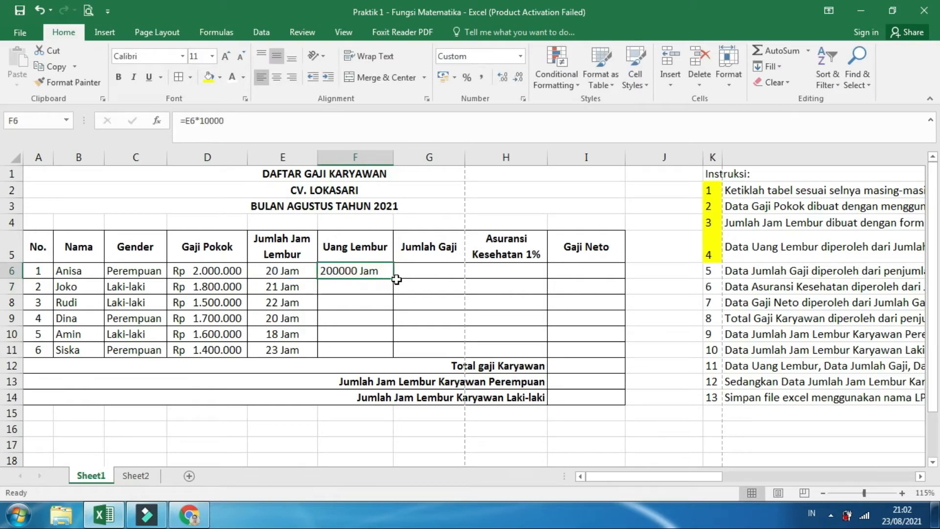
{"action": "left_click_drag", "start_coordinate": [392, 278], "coordinate": [390, 353]}
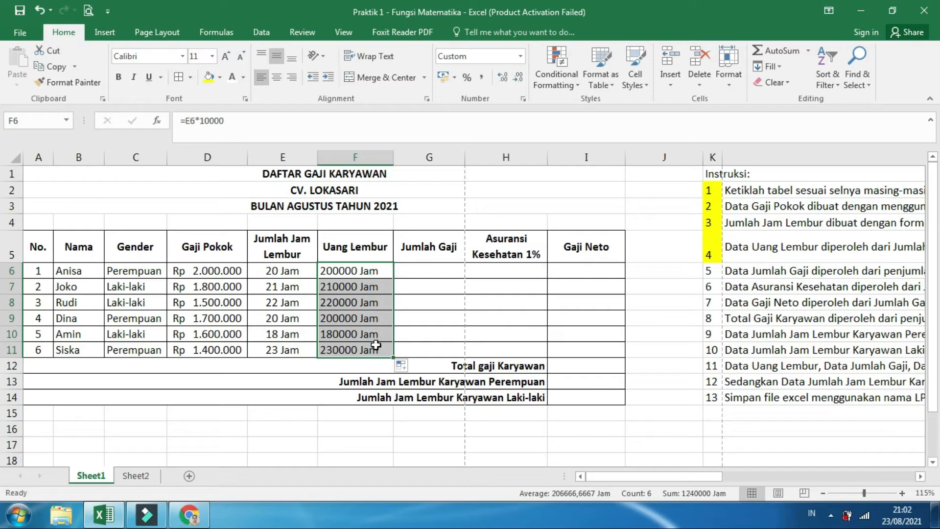
Format the Uang Lembur values in F6:F11 as Accounting with the Rp symbol and 0 decimal places
{"action": "right_click", "coordinate": [376, 271]}
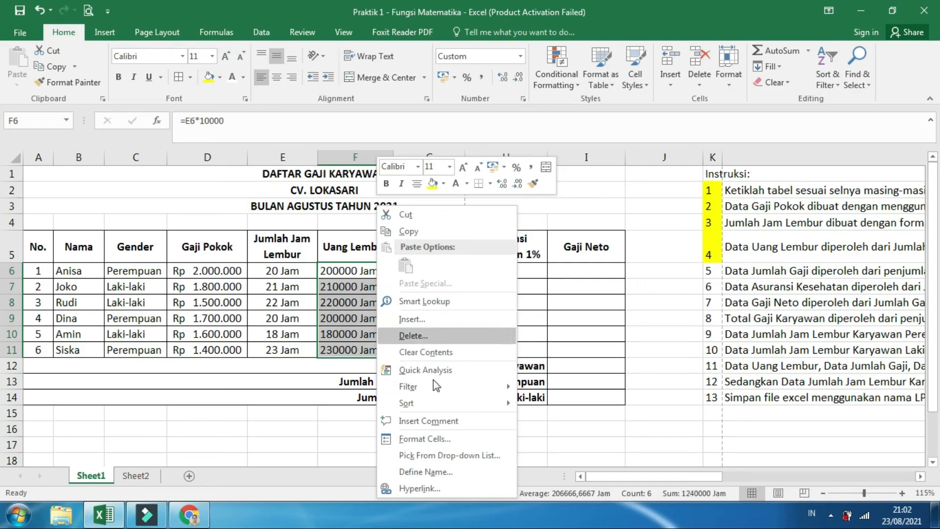
{"action": "left_click", "coordinate": [433, 435]}
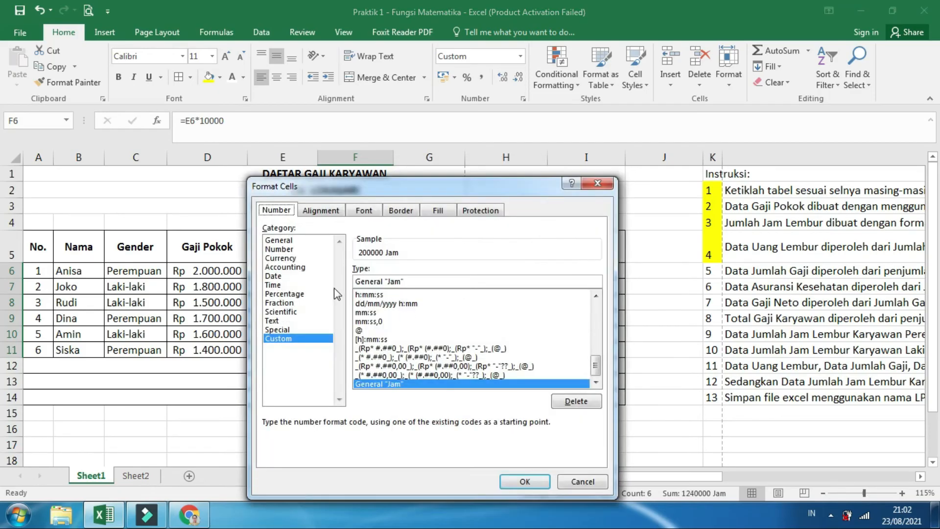
{"action": "left_click", "coordinate": [296, 269]}
{"action": "left_click", "coordinate": [431, 288]}
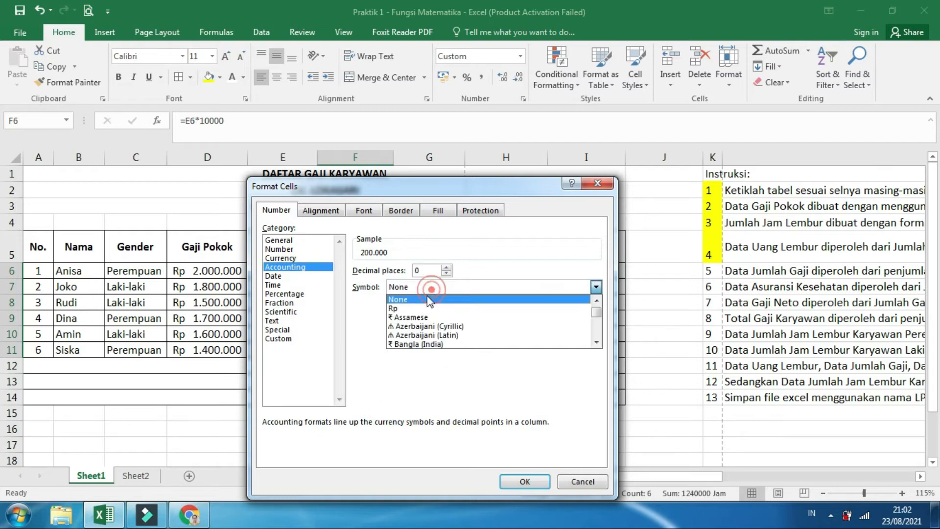
{"action": "left_click", "coordinate": [424, 309]}
{"action": "left_click", "coordinate": [518, 483]}
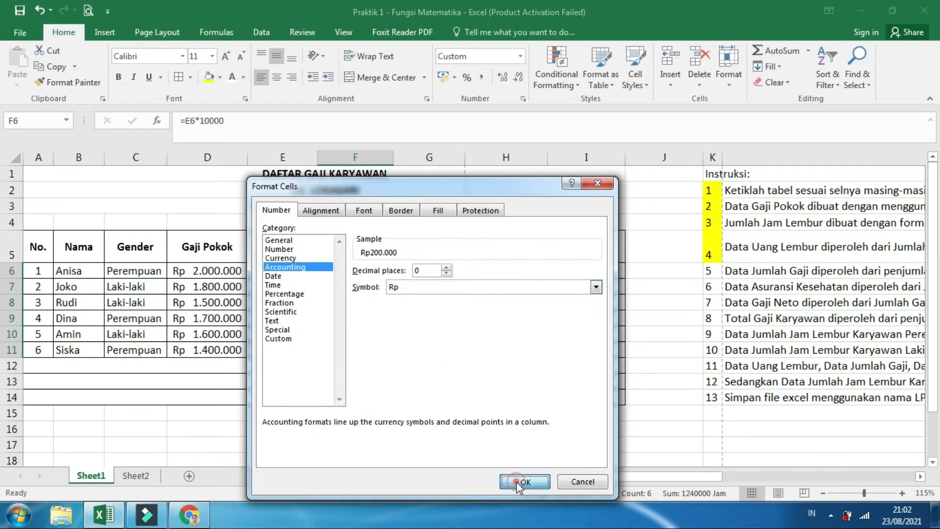
{"action": "left_click", "coordinate": [605, 203]}
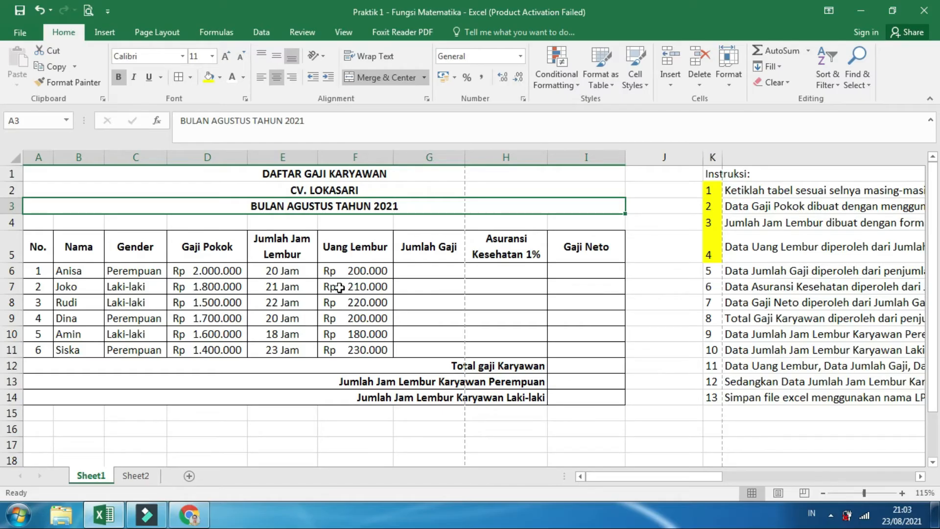
Fill instruction number 5 in K6 with yellow and read its rule for calculating Jumlah Gaji
{"action": "left_click", "coordinate": [414, 275]}
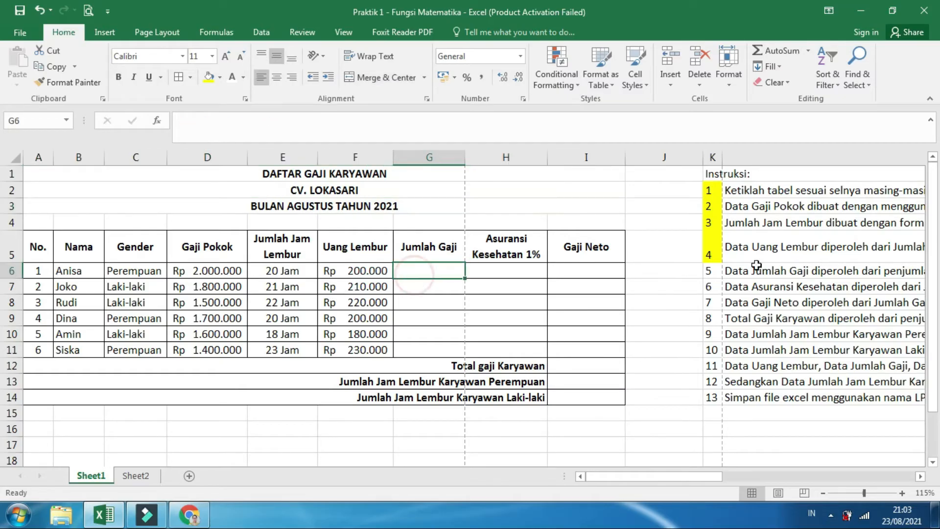
{"action": "left_click_drag", "start_coordinate": [695, 475], "coordinate": [889, 483]}
{"action": "left_click", "coordinate": [343, 269]}
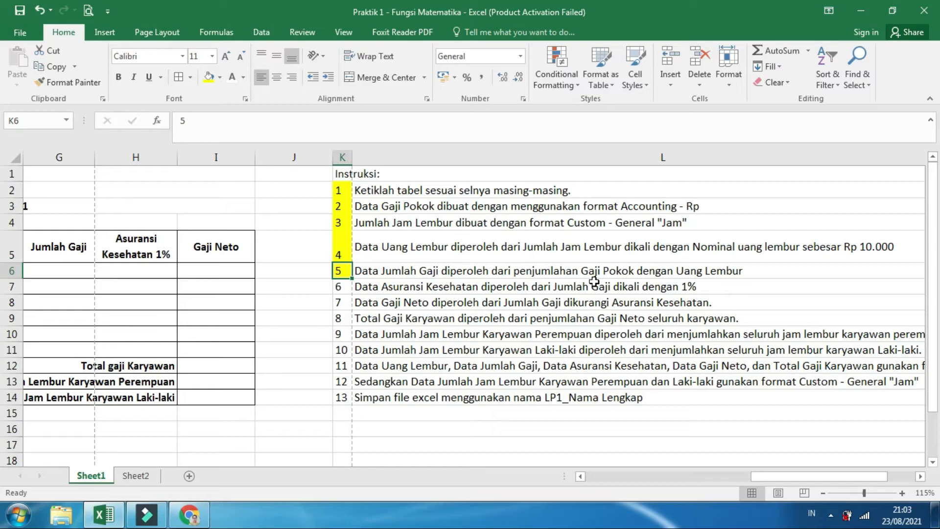
{"action": "left_click_drag", "start_coordinate": [807, 476], "coordinate": [590, 496]}
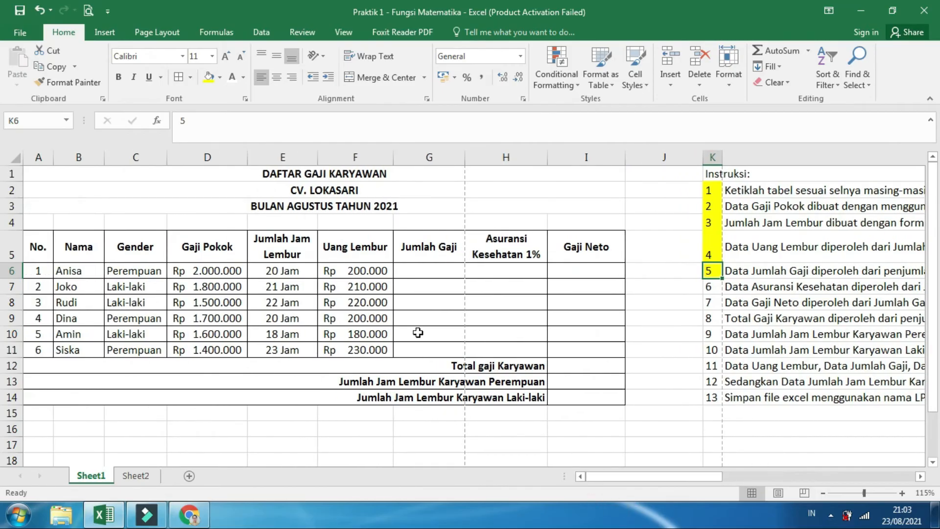
Calculate Jumlah Gaji for the first employee in G6 with the formula =D6+F6
{"action": "left_click", "coordinate": [207, 154]}
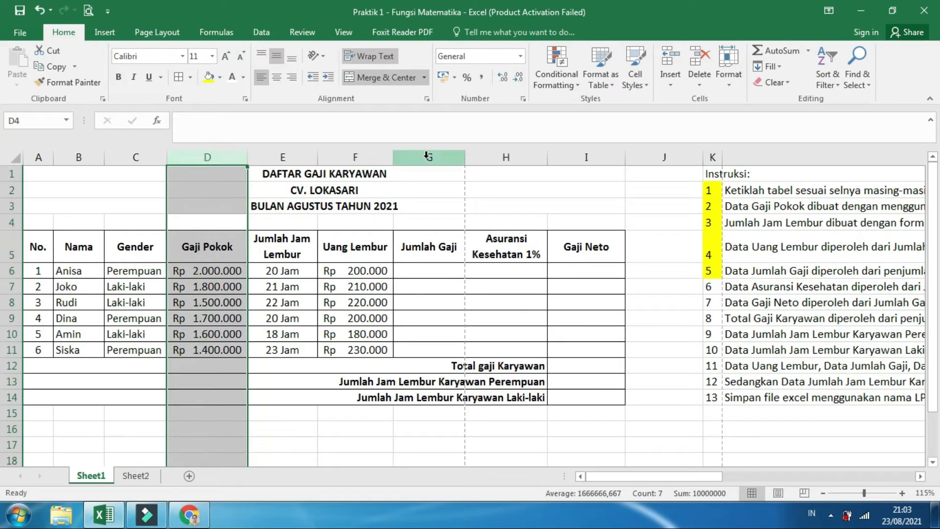
{"action": "left_click", "coordinate": [347, 157]}
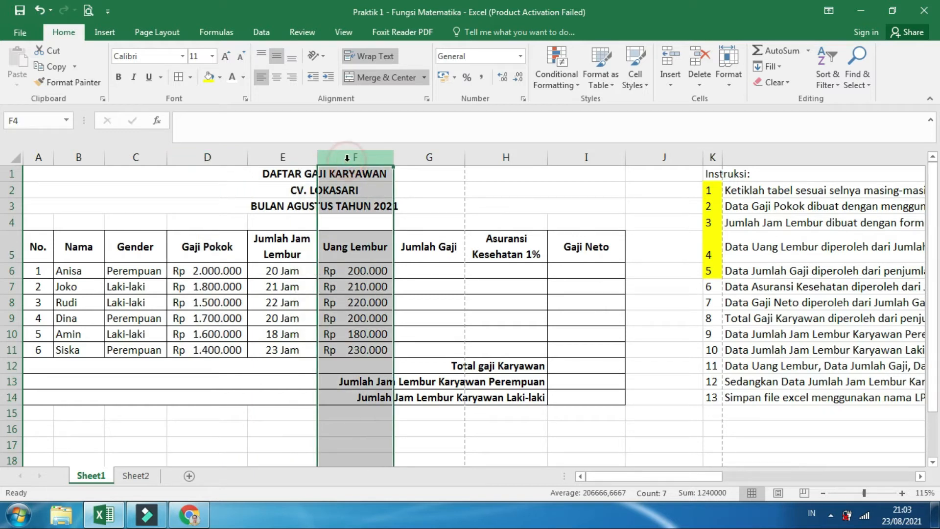
{"action": "left_click", "coordinate": [430, 272]}
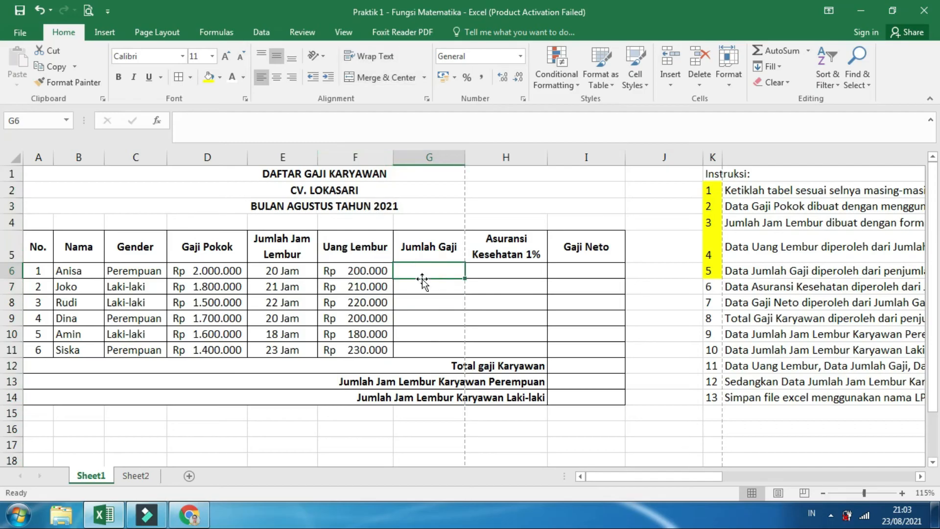
{"action": "type", "text": "="}
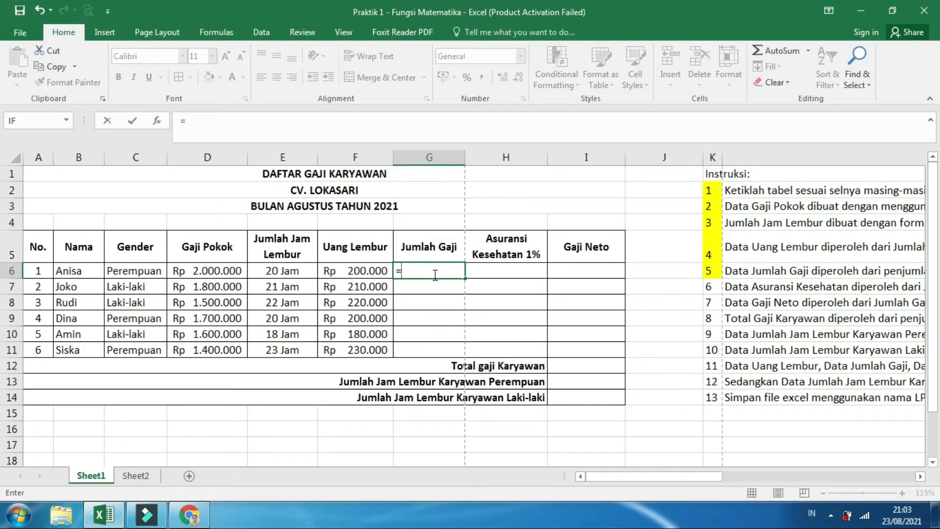
{"action": "left_click", "coordinate": [210, 270]}
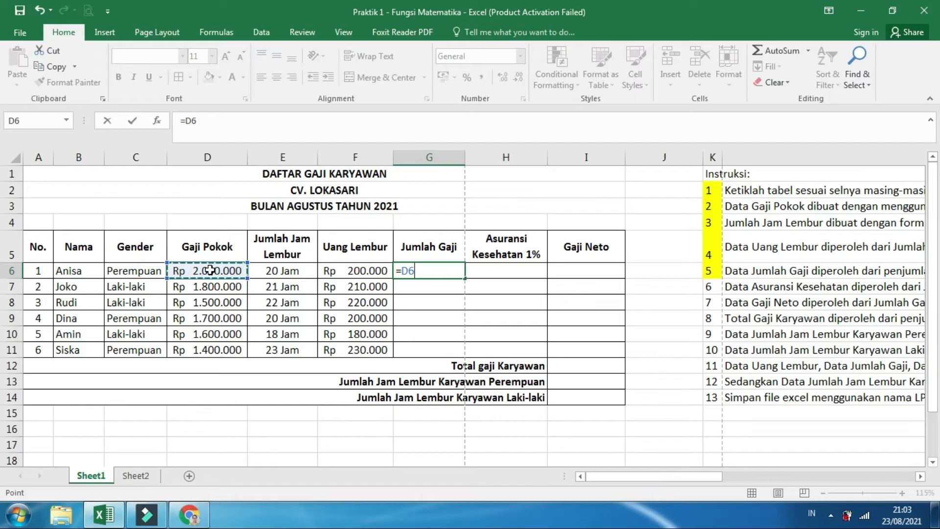
{"action": "type", "text": "+"}
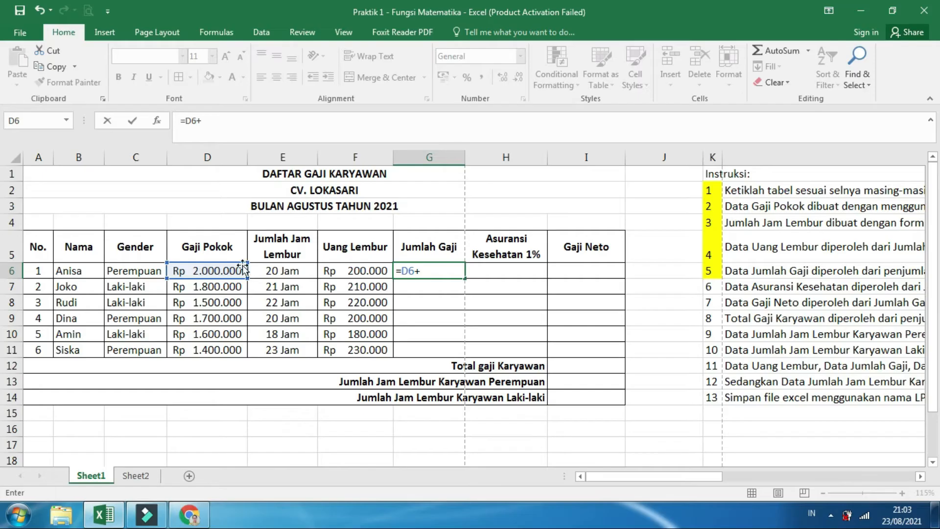
{"action": "left_click", "coordinate": [351, 268]}
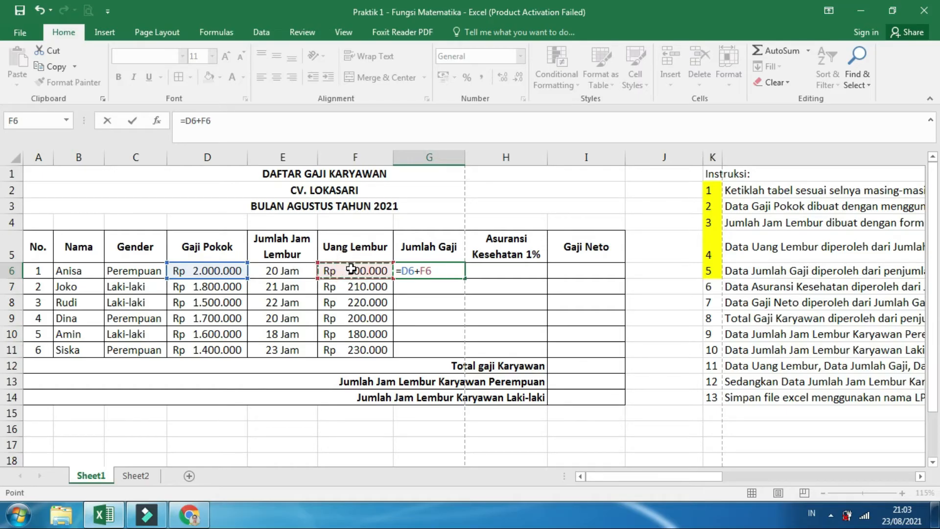
{"action": "key", "text": "Return"}
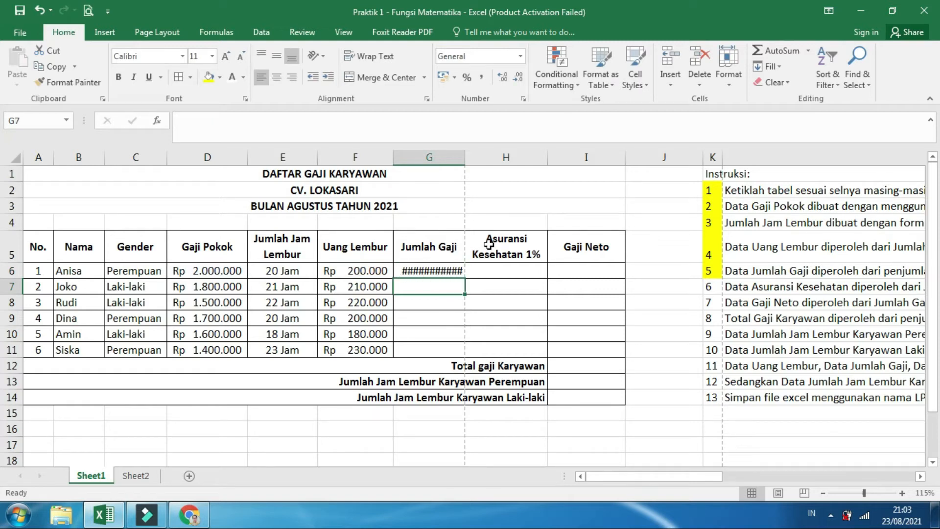
Widen column G slightly to fit the amount and copy the Jumlah Gaji formula from G6 down through G11
{"action": "left_click_drag", "start_coordinate": [468, 157], "coordinate": [472, 156]}
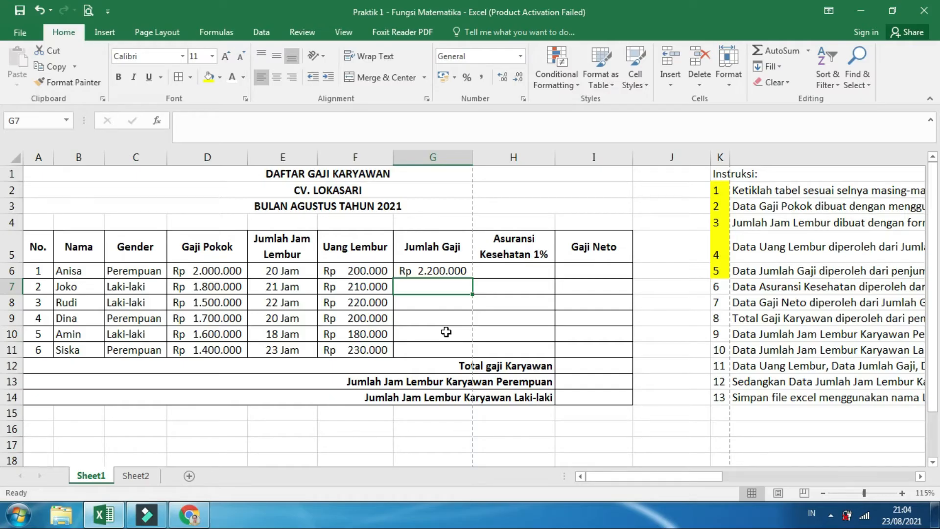
{"action": "left_click", "coordinate": [443, 269]}
{"action": "left_click_drag", "start_coordinate": [472, 278], "coordinate": [473, 355]}
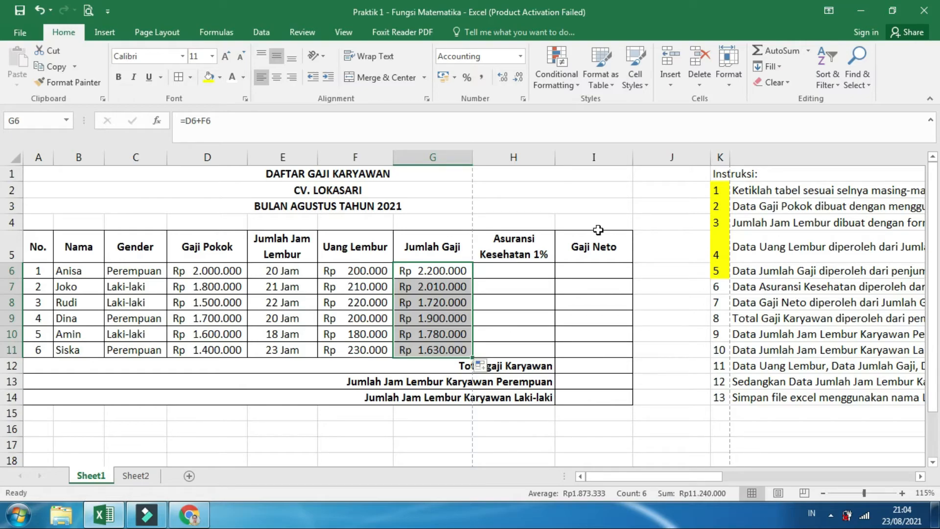
{"action": "left_click", "coordinate": [606, 211]}
Calculate Asuransi Kesehatan in H6 with the formula =G6*1% as instruction 6 requires, and copy it down through H11
{"action": "left_click", "coordinate": [714, 273]}
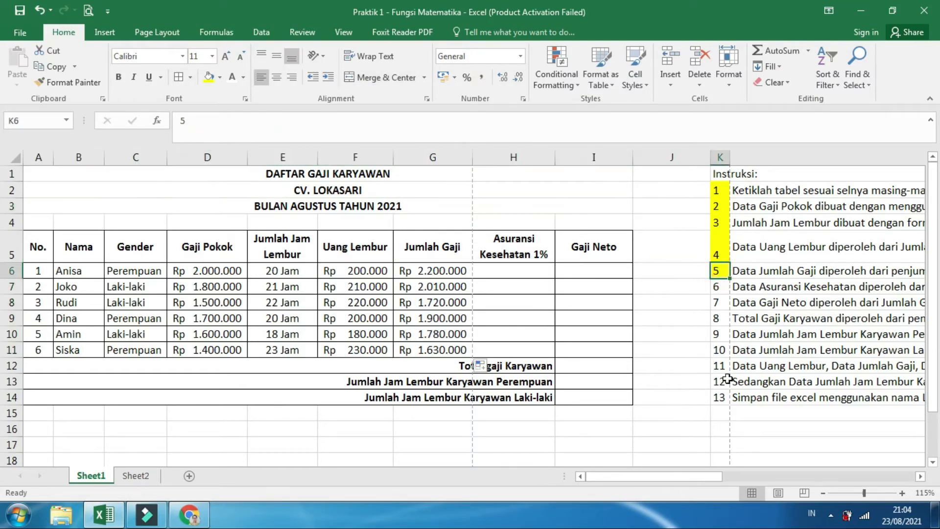
{"action": "left_click", "coordinate": [719, 288]}
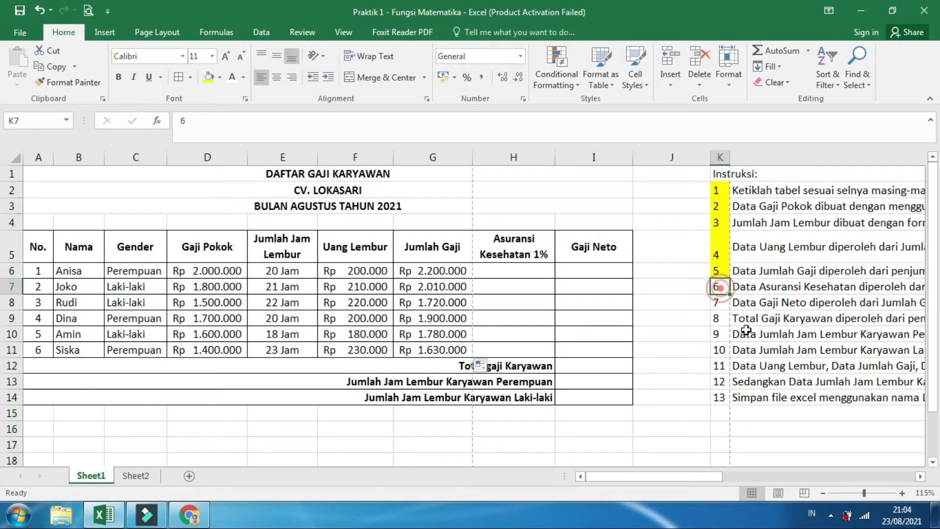
{"action": "left_click_drag", "start_coordinate": [712, 476], "coordinate": [895, 477]}
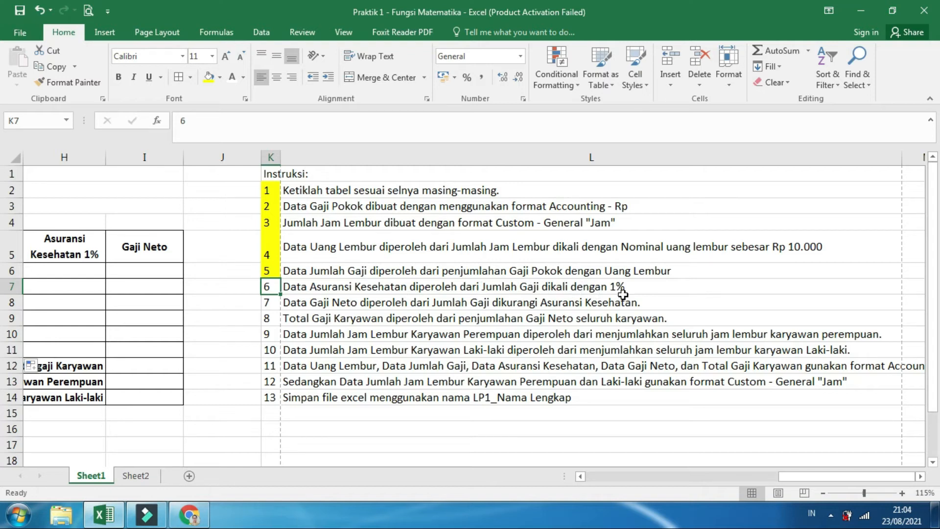
{"action": "left_click_drag", "start_coordinate": [785, 478], "coordinate": [588, 480]}
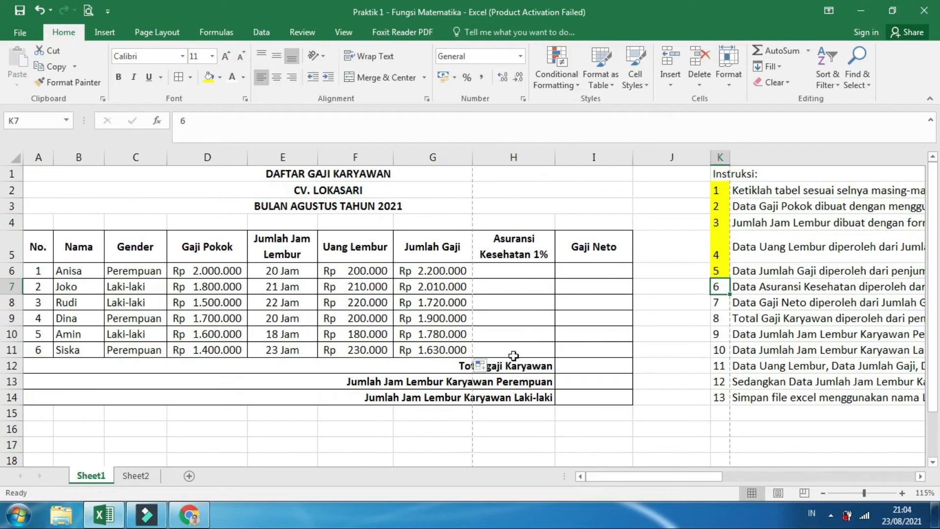
{"action": "left_click", "coordinate": [432, 156]}
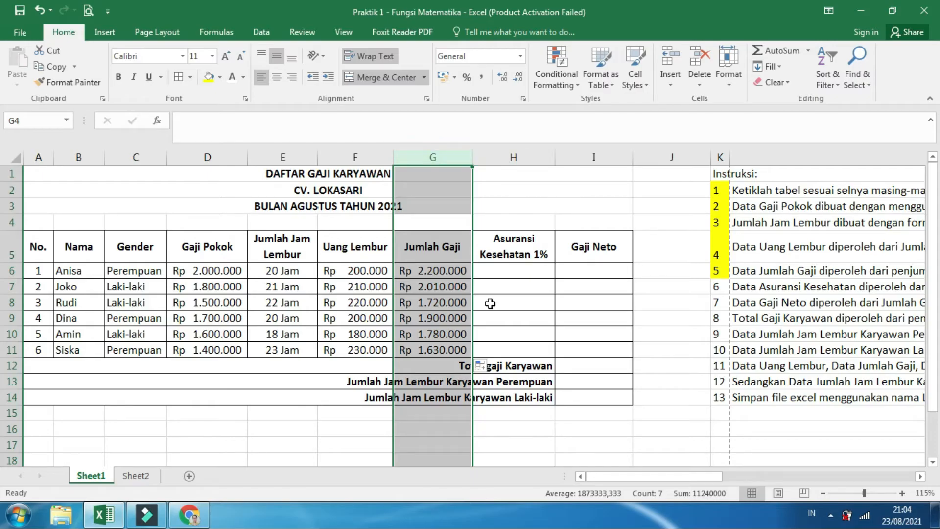
{"action": "left_click", "coordinate": [504, 265]}
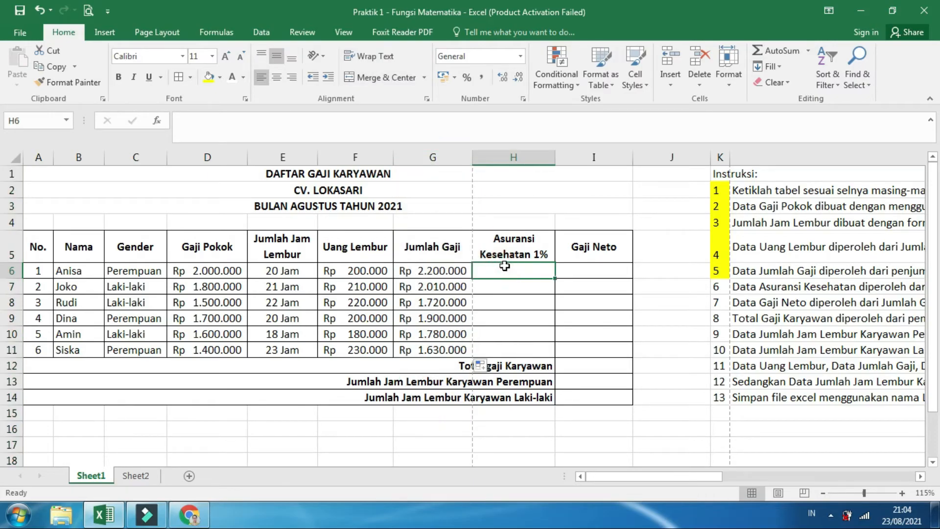
{"action": "type", "text": "="}
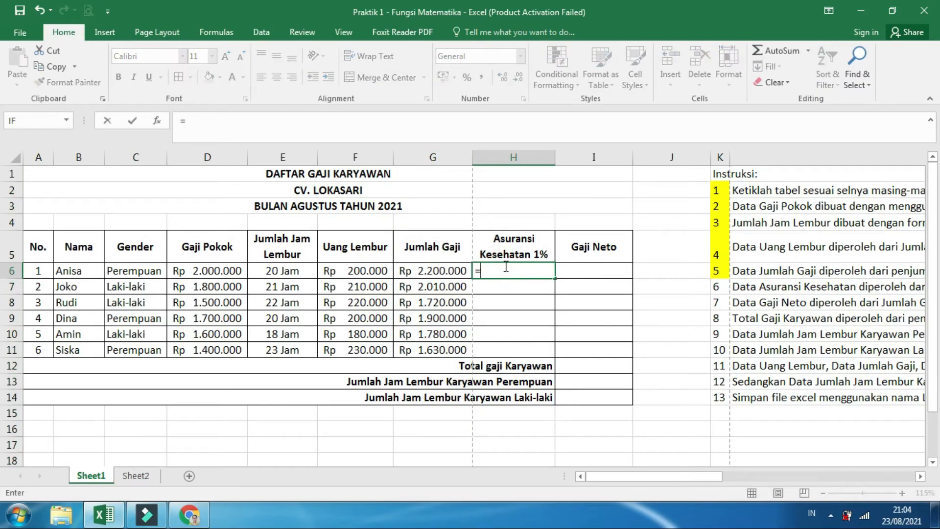
{"action": "left_click", "coordinate": [442, 267]}
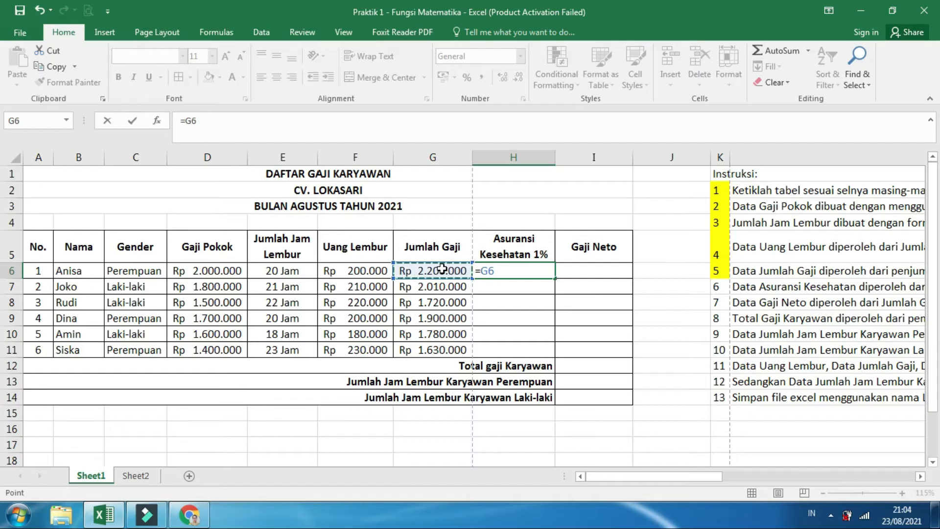
{"action": "type", "text": "*1%"}
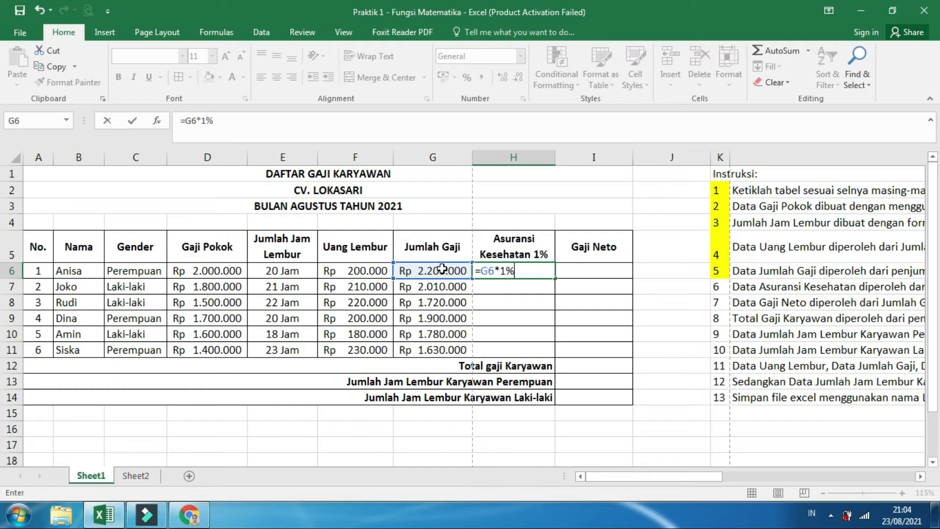
{"action": "key", "text": "Return"}
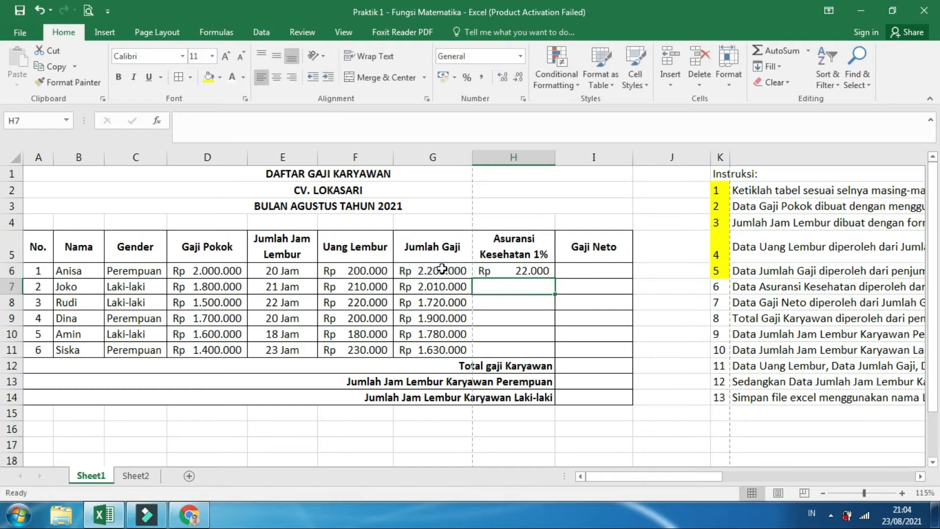
{"action": "left_click", "coordinate": [547, 269]}
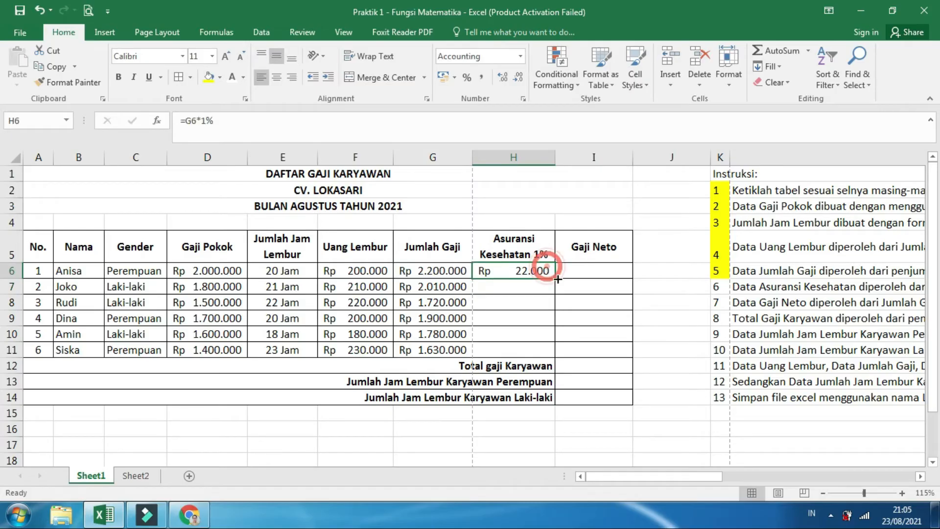
{"action": "left_click_drag", "start_coordinate": [554, 277], "coordinate": [554, 356]}
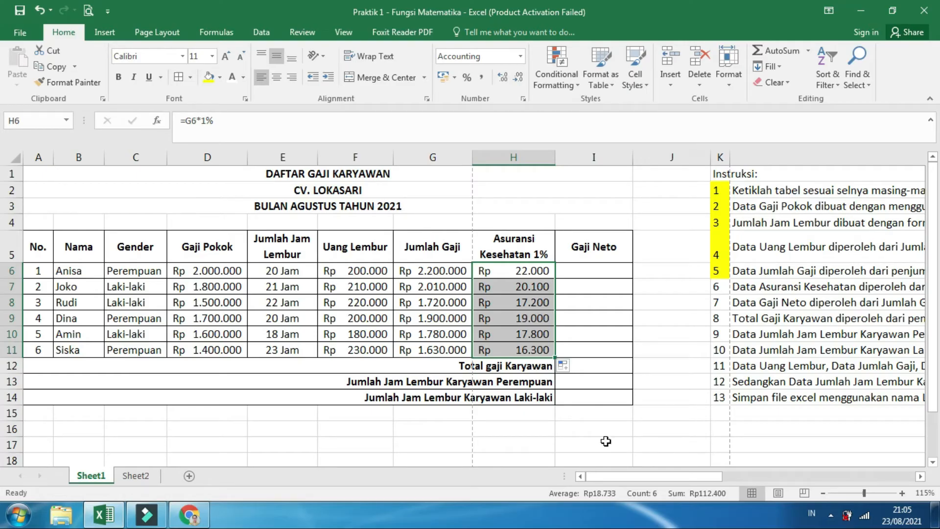
Fill instruction numbers 6 and 7 in K7 and K8 with yellow
{"action": "left_click_drag", "start_coordinate": [601, 474], "coordinate": [749, 460]}
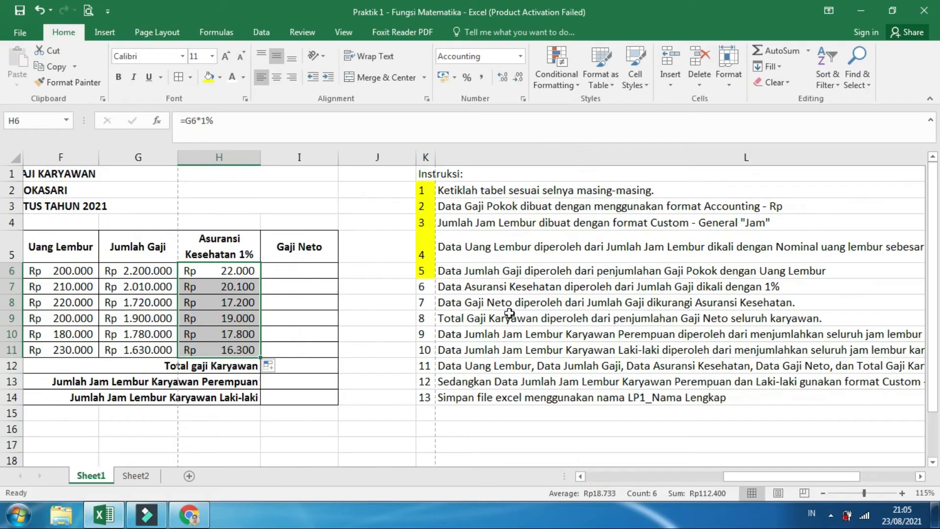
{"action": "left_click", "coordinate": [420, 288]}
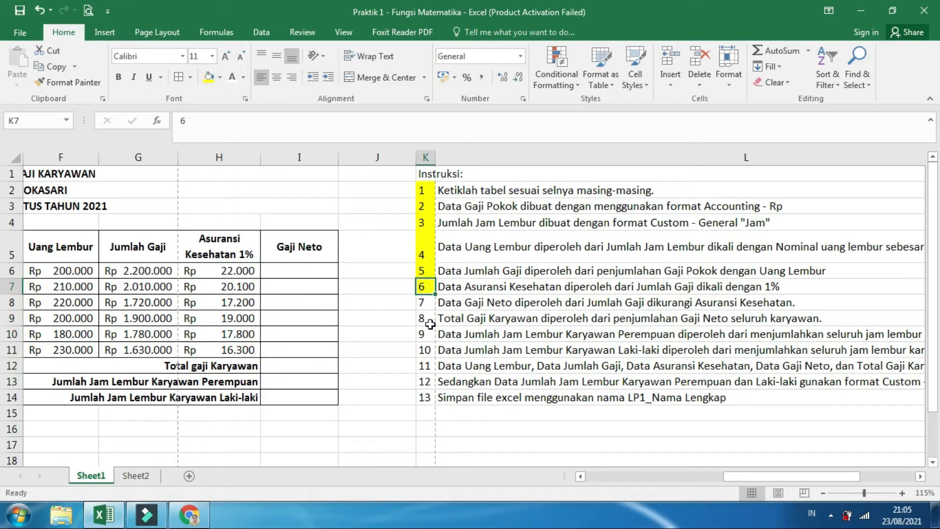
{"action": "left_click", "coordinate": [422, 304]}
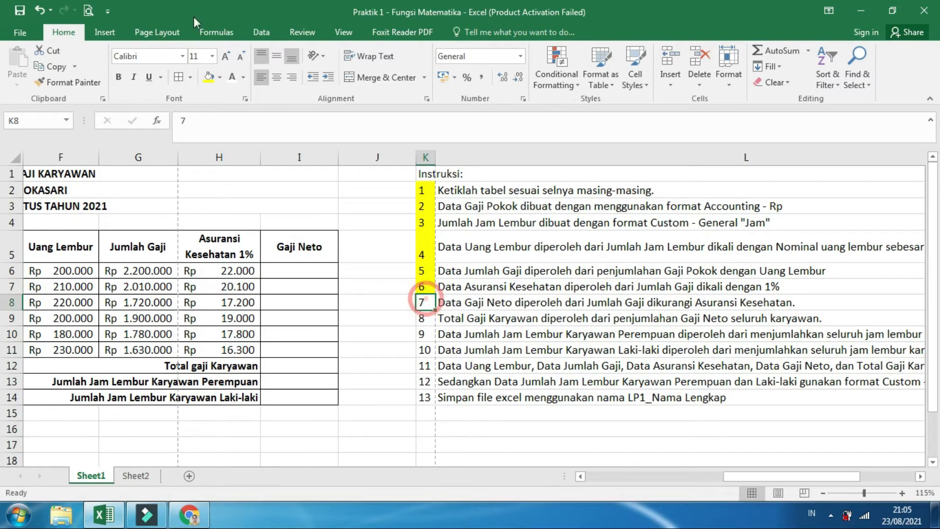
{"action": "left_click", "coordinate": [210, 77]}
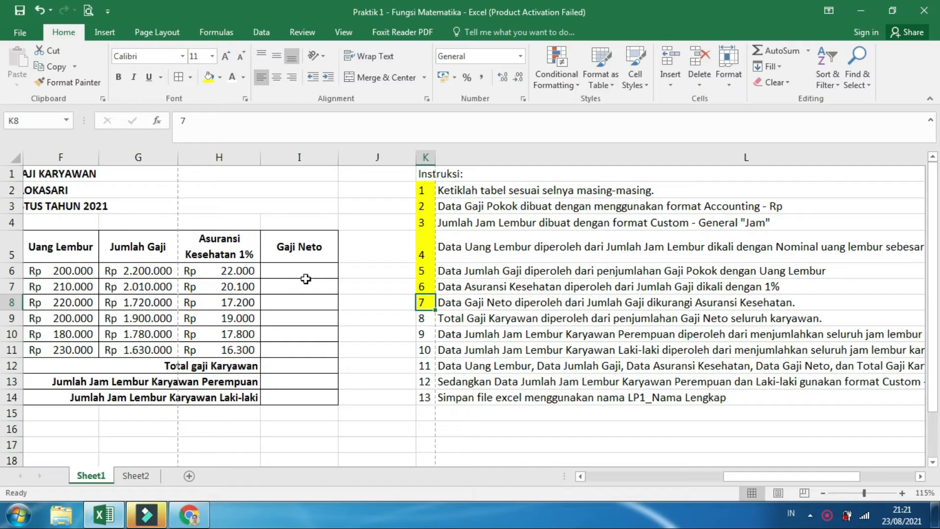
Calculate Gaji Neto for the first employee in I6 with the formula =G6-H6
{"action": "left_click", "coordinate": [309, 157]}
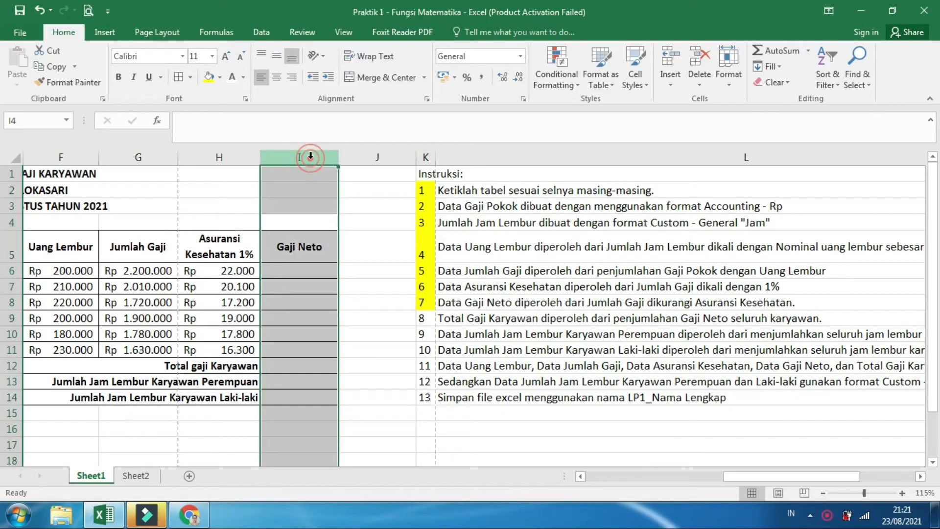
{"action": "left_click", "coordinate": [298, 271]}
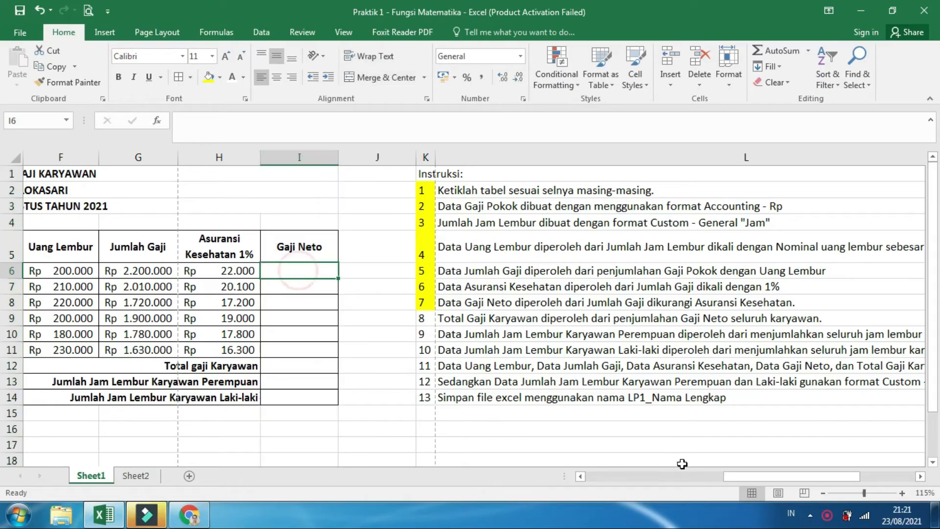
{"action": "left_click_drag", "start_coordinate": [759, 476], "coordinate": [624, 489]}
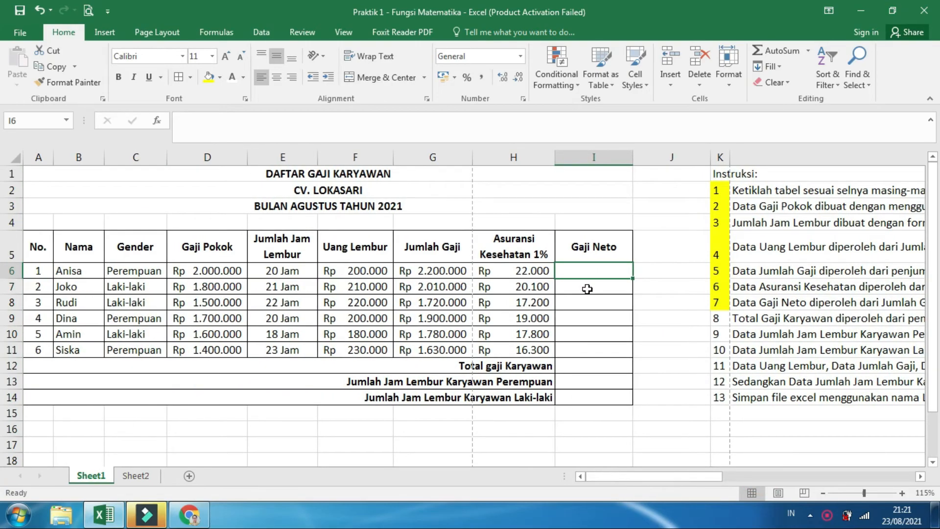
{"action": "type", "text": "="}
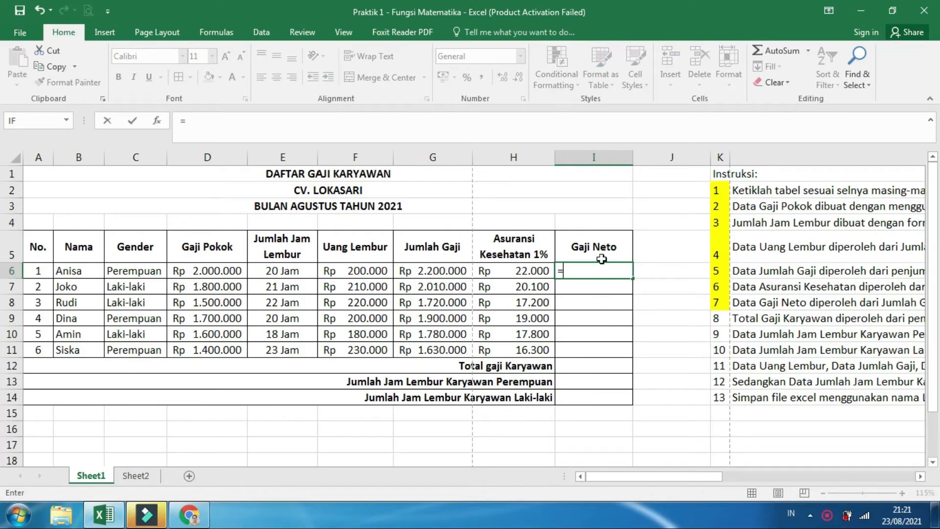
{"action": "left_click", "coordinate": [420, 273]}
{"action": "type", "text": "-"}
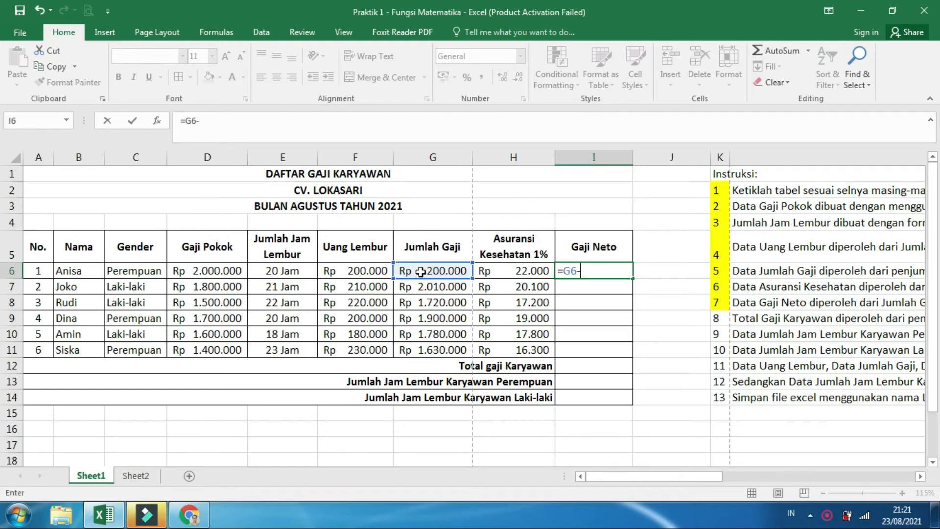
{"action": "left_click", "coordinate": [528, 270]}
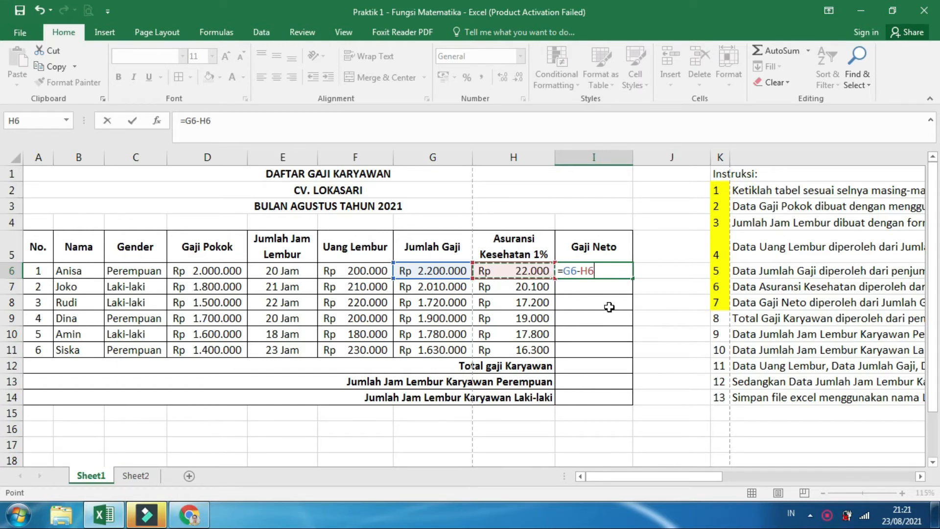
{"action": "key", "text": "Return"}
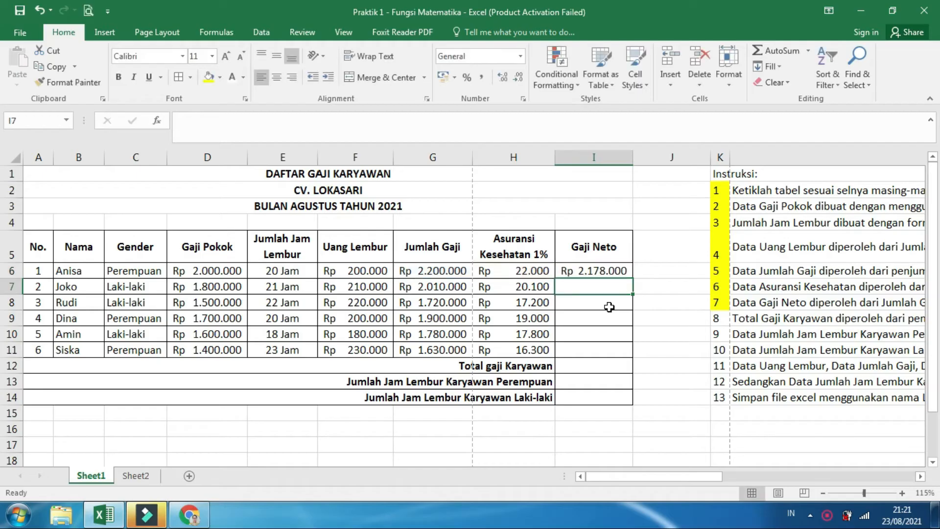
Copy the Gaji Neto formula from I6 down through I11
{"action": "left_click", "coordinate": [607, 270]}
{"action": "left_click_drag", "start_coordinate": [632, 278], "coordinate": [622, 352]}
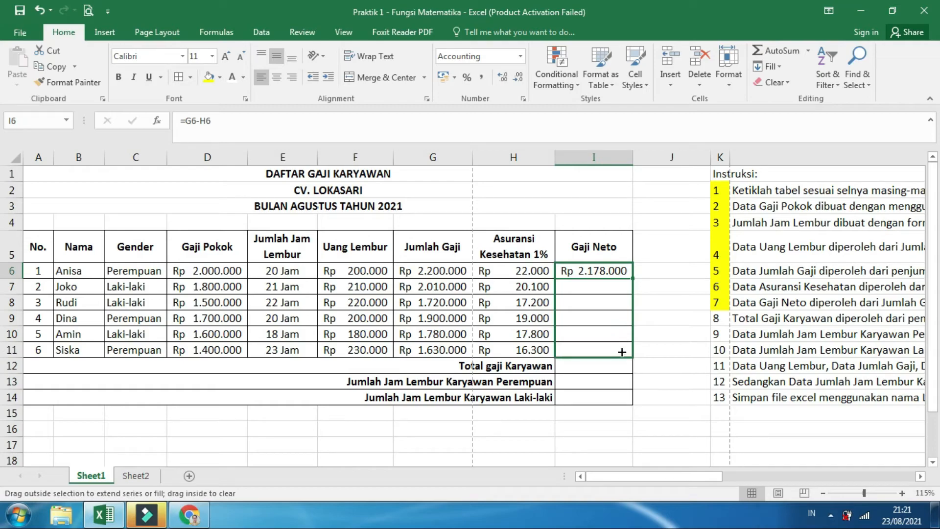
{"action": "left_click_drag", "start_coordinate": [622, 352], "coordinate": [622, 352]}
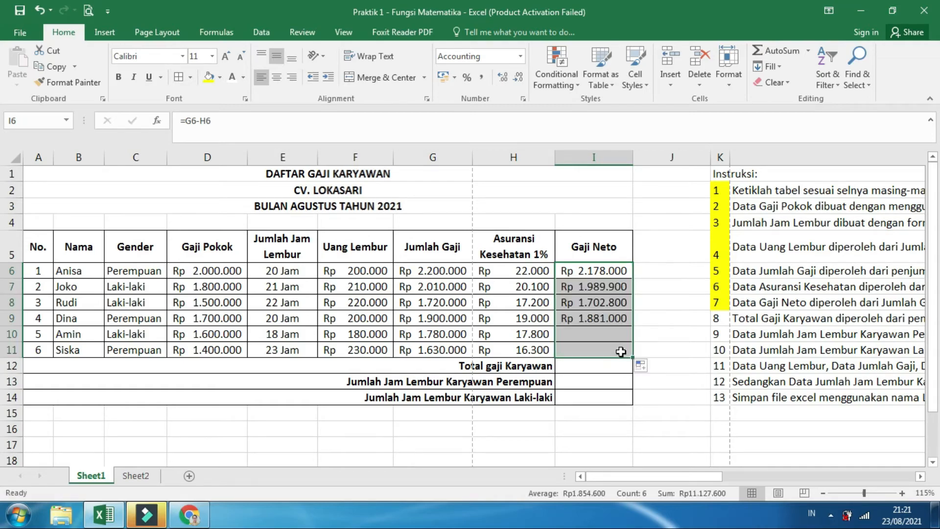
{"action": "left_click", "coordinate": [662, 267]}
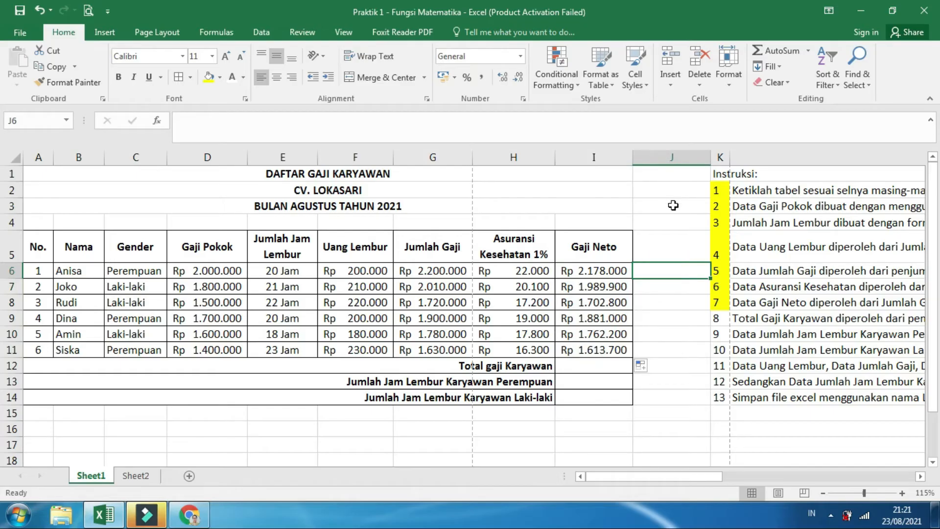
{"action": "left_click", "coordinate": [668, 413]}
Fill instruction number 8 in K9 with yellow and read its rule for calculating Total Gaji Karyawan
{"action": "left_click", "coordinate": [721, 318]}
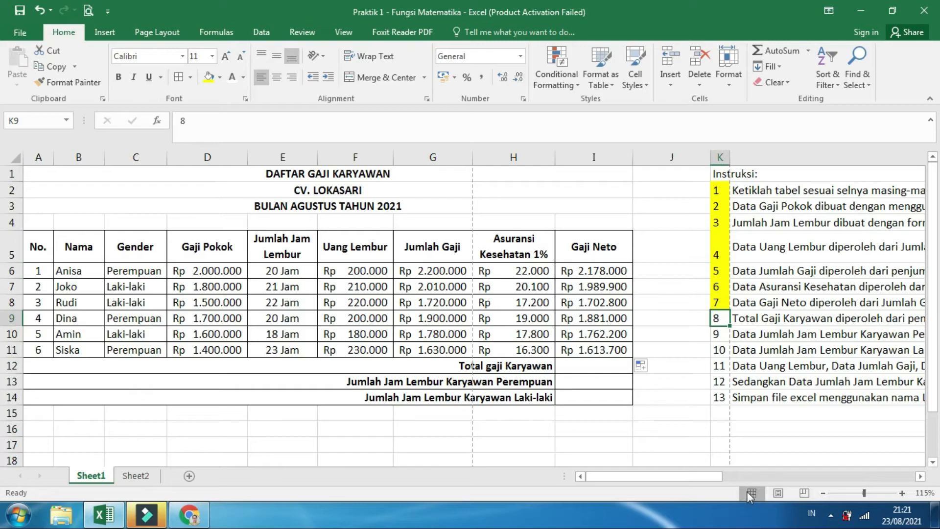
{"action": "left_click_drag", "start_coordinate": [711, 481], "coordinate": [874, 460]}
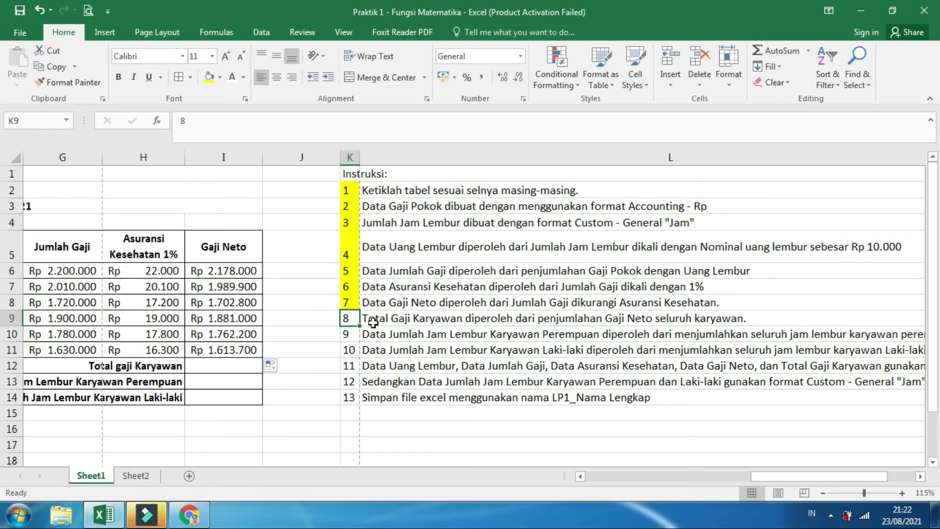
{"action": "left_click", "coordinate": [209, 77]}
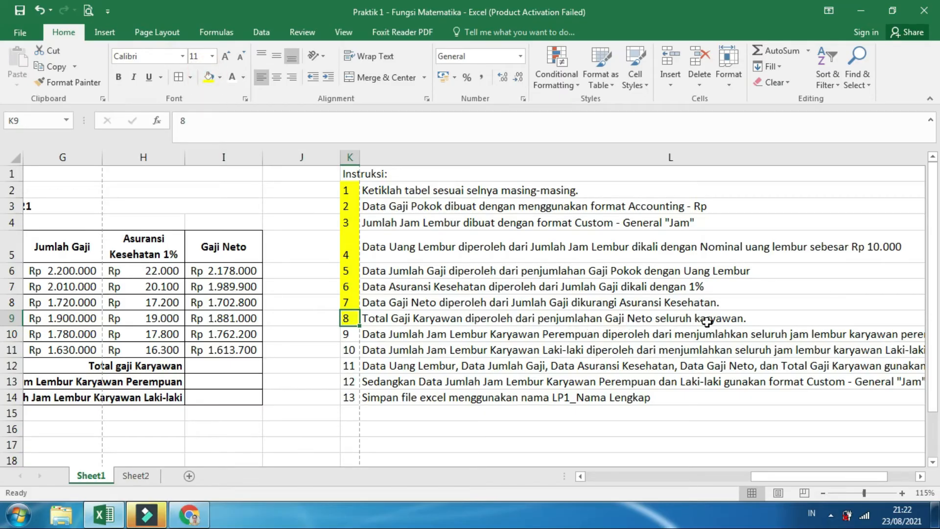
{"action": "left_click_drag", "start_coordinate": [756, 476], "coordinate": [581, 481]}
{"action": "left_click_drag", "start_coordinate": [600, 270], "coordinate": [589, 349]}
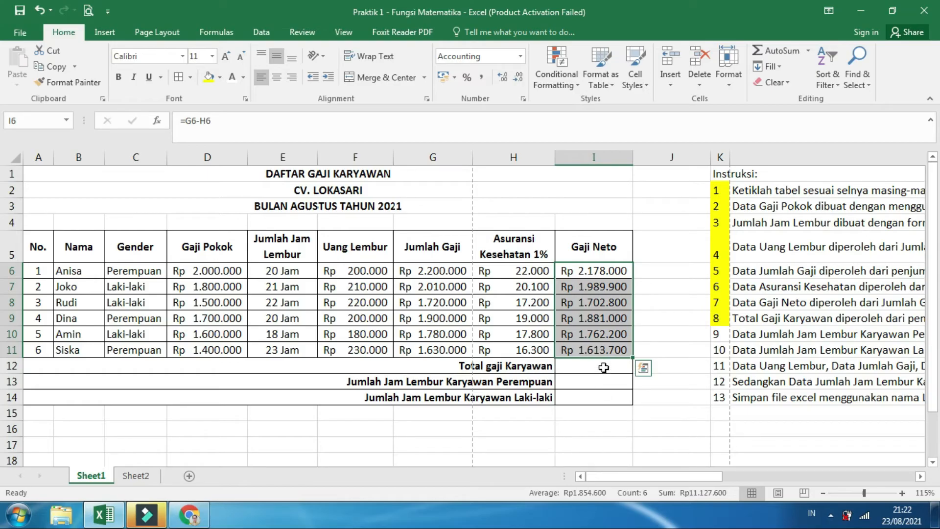
{"action": "left_click", "coordinate": [604, 365]}
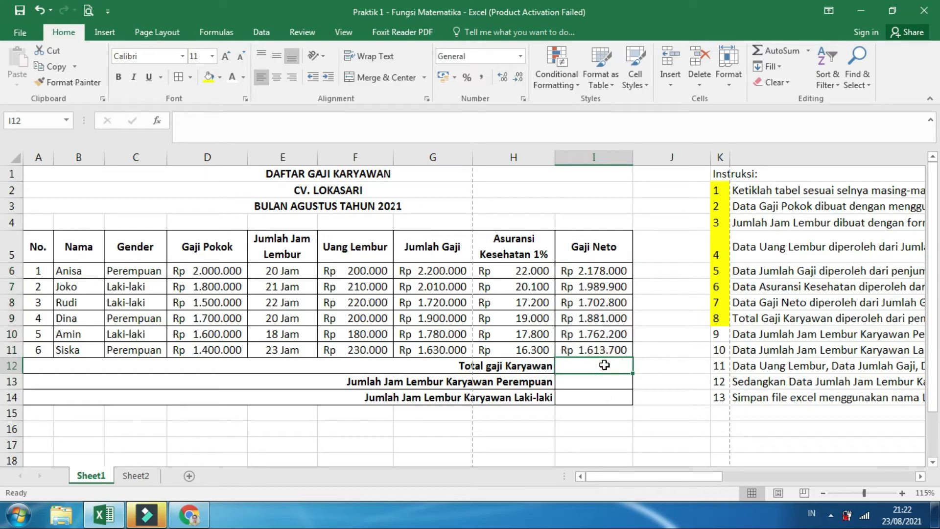
{"action": "type", "text": "="}
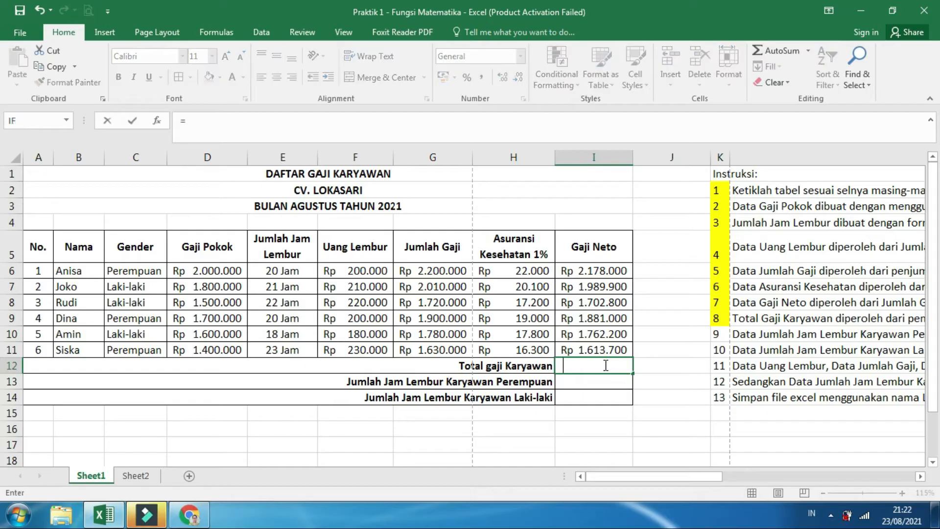
{"action": "left_click", "coordinate": [575, 425]}
{"action": "key", "text": "Escape"}
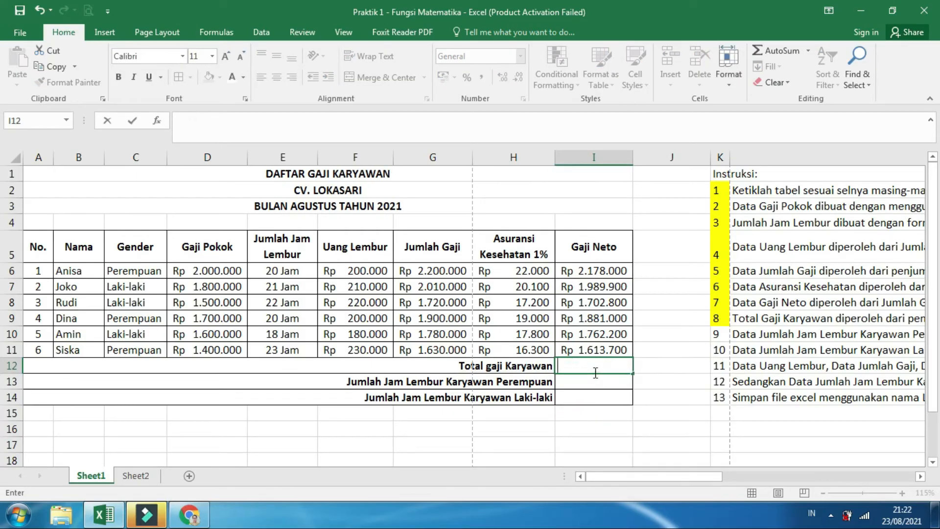
{"action": "left_click", "coordinate": [688, 367]}
Set the font color of the three result cells I12:I14 to automatic black and select the Total gaji Karyawan cell I12
{"action": "left_click_drag", "start_coordinate": [602, 372], "coordinate": [598, 395]}
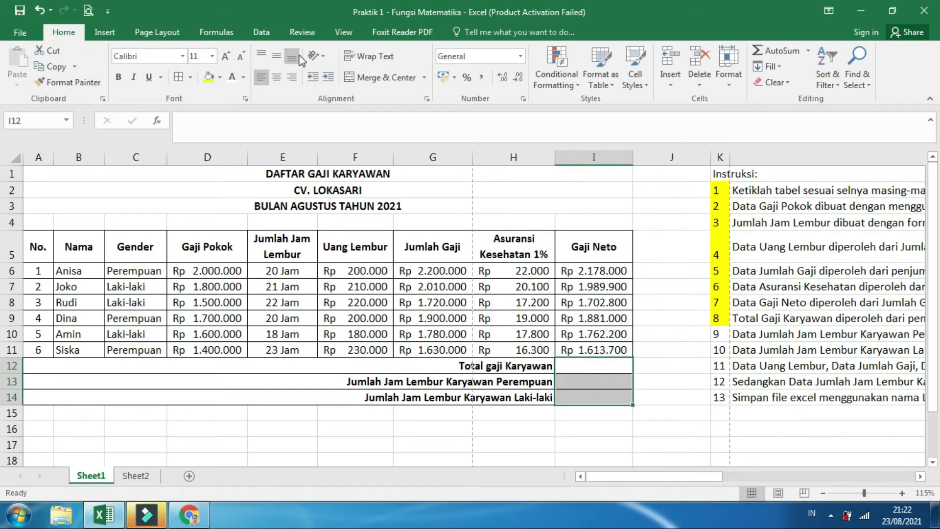
{"action": "left_click", "coordinate": [243, 77]}
{"action": "left_click", "coordinate": [245, 92]}
{"action": "left_click", "coordinate": [609, 369]}
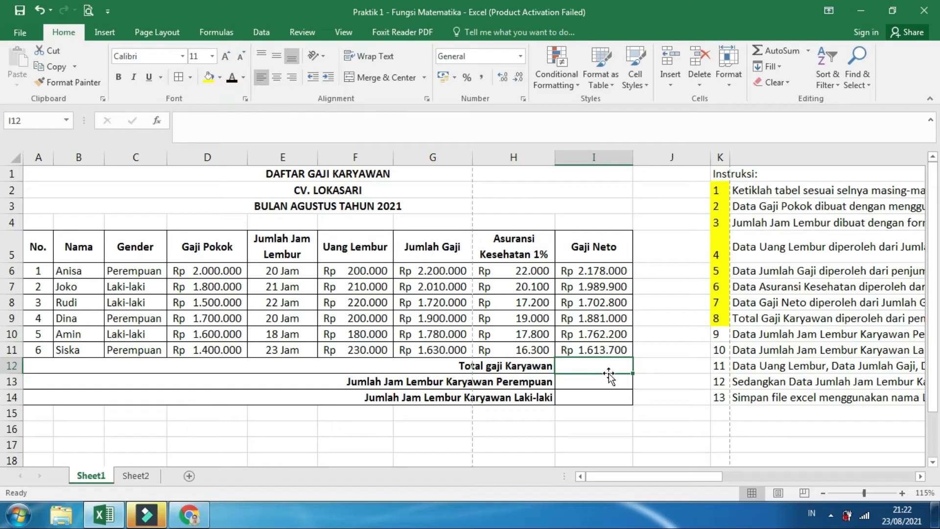
Calculate Total gaji Karyawan in I12 with the formula =SUM(I6:I11)
{"action": "type", "text": "="}
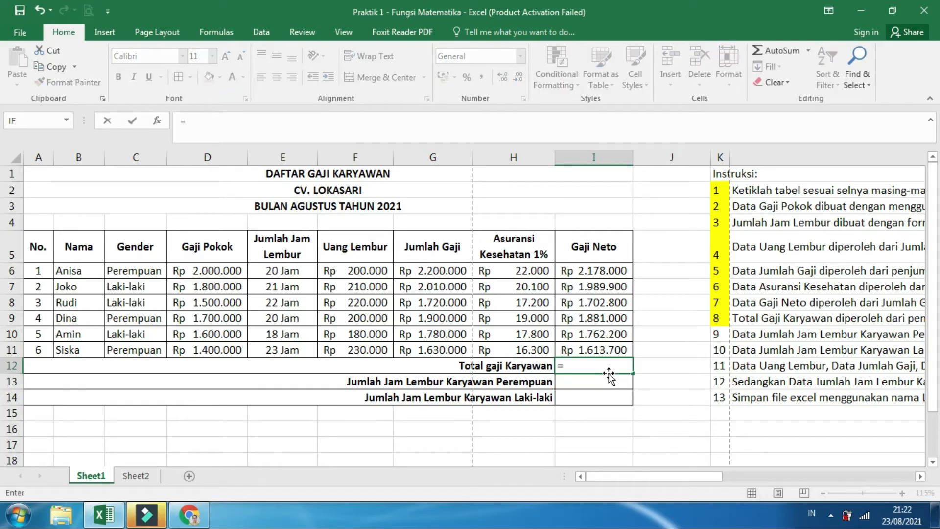
{"action": "type", "text": "sum"}
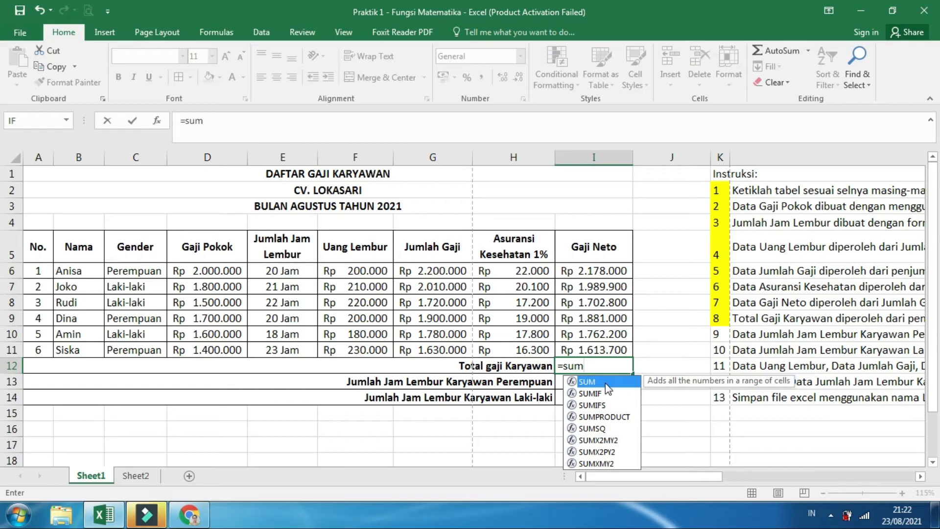
{"action": "type", "text": "("}
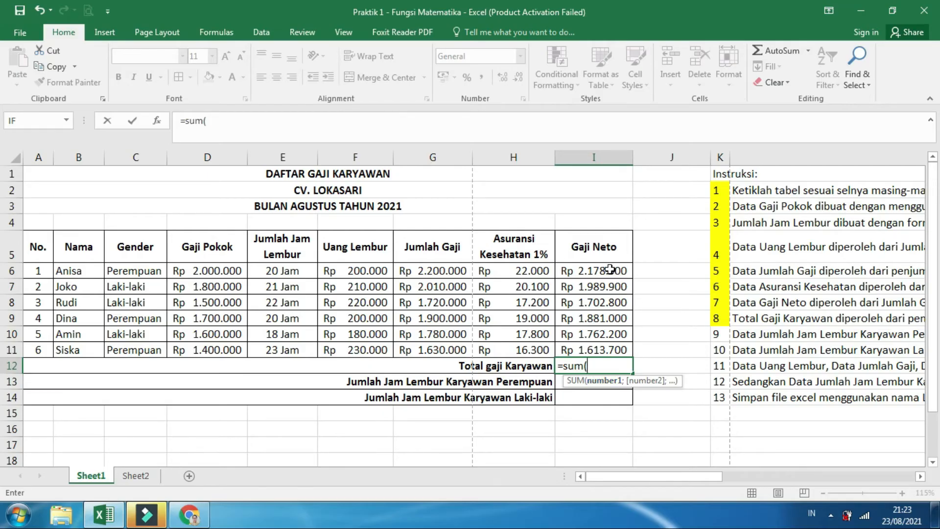
{"action": "left_click_drag", "start_coordinate": [609, 269], "coordinate": [600, 344]}
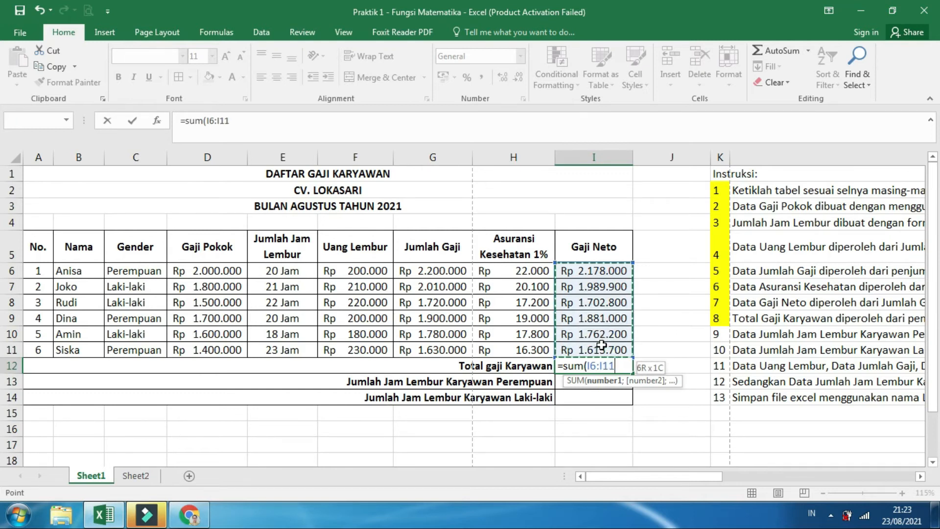
{"action": "left_click_drag", "start_coordinate": [602, 344], "coordinate": [601, 343]}
{"action": "type", "text": ")"}
{"action": "key", "text": "Return"}
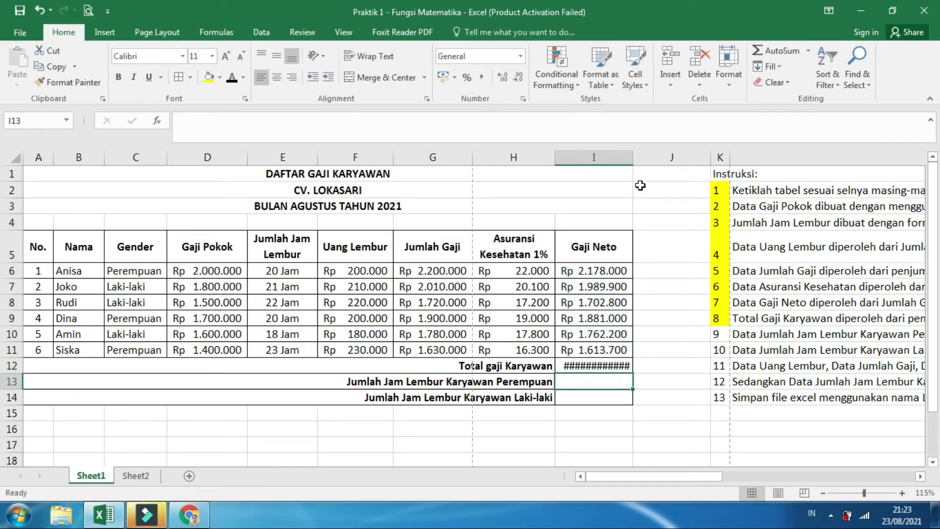
Widen column I slightly so the total fits and make the Total gaji Karyawan amount in I12 bold
{"action": "left_click_drag", "start_coordinate": [633, 158], "coordinate": [640, 159]}
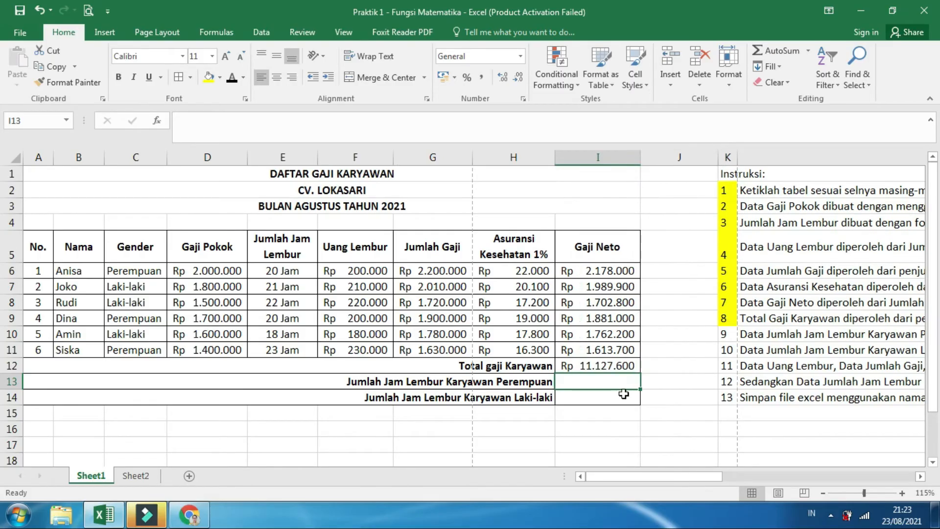
{"action": "left_click", "coordinate": [599, 370]}
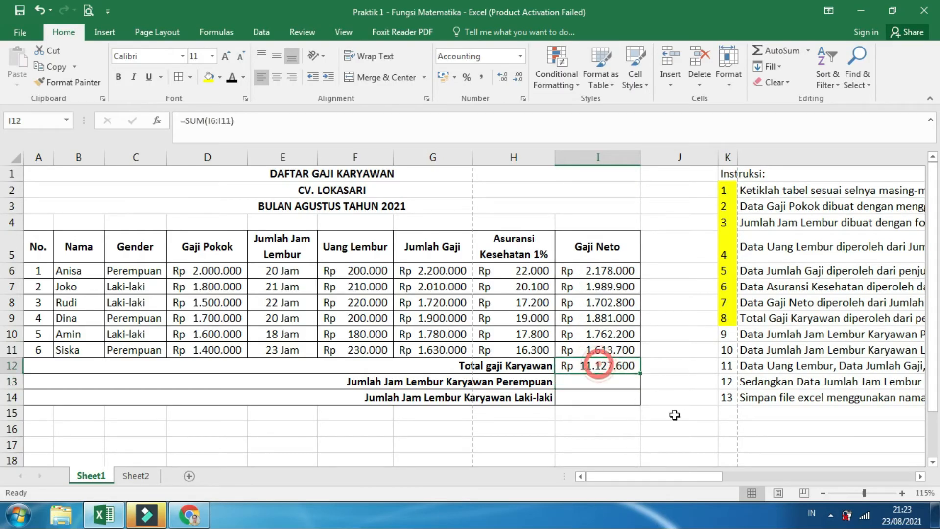
{"action": "left_click", "coordinate": [118, 77]}
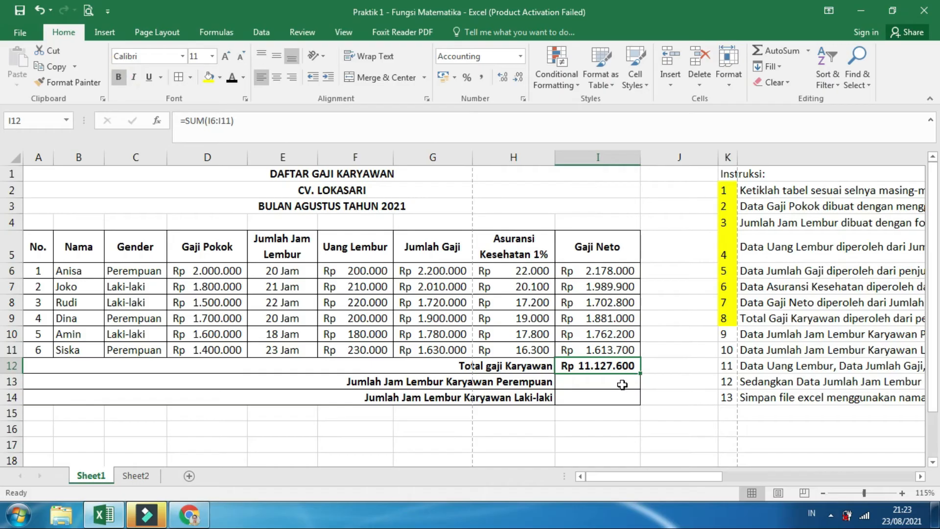
{"action": "left_click", "coordinate": [622, 385]}
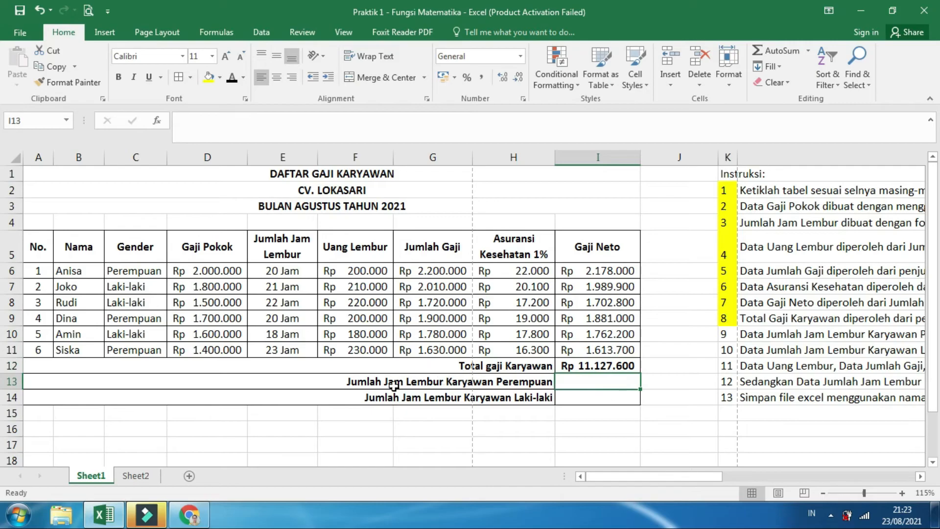
Fill instruction number 9 in K10 with yellow and read its rule for the female employees' overtime hours
{"action": "left_click", "coordinate": [730, 338]}
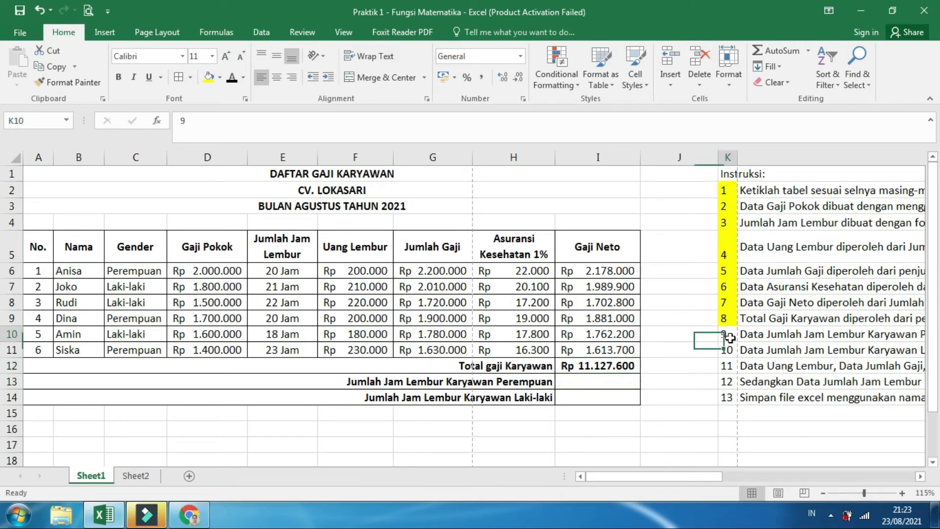
{"action": "left_click_drag", "start_coordinate": [705, 476], "coordinate": [815, 470]}
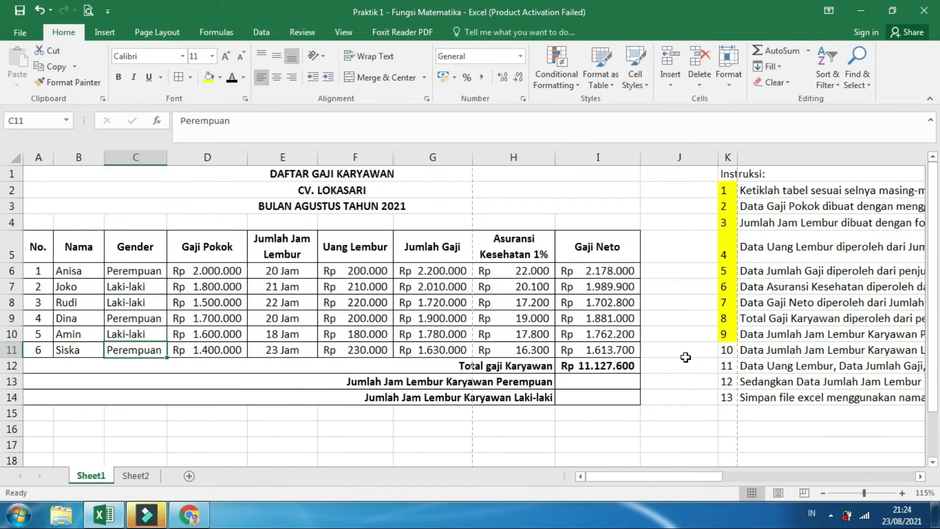
{"action": "left_click_drag", "start_coordinate": [669, 476], "coordinate": [894, 453]}
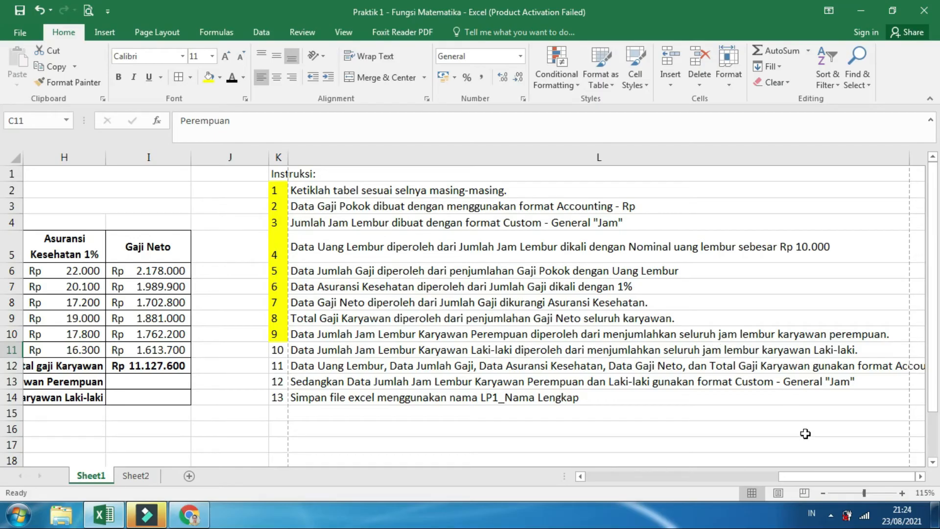
{"action": "left_click_drag", "start_coordinate": [844, 476], "coordinate": [572, 469]}
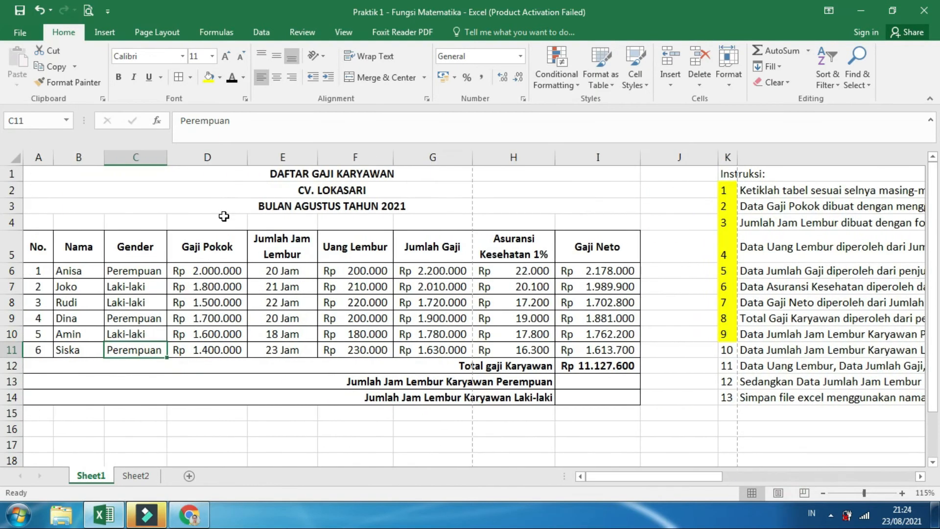
Check the Perempuan entries in the Gender column and their matching overtime hours in E6, E9 and E11
{"action": "left_click", "coordinate": [115, 271]}
{"action": "left_click", "coordinate": [157, 318]}
{"action": "left_click", "coordinate": [163, 350]}
{"action": "left_click", "coordinate": [295, 270]}
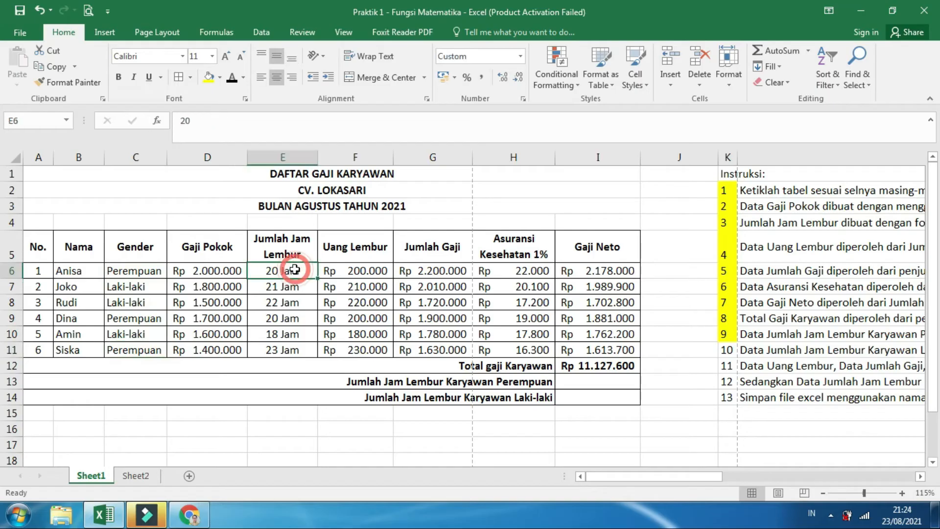
{"action": "left_click", "coordinate": [292, 318]}
{"action": "left_click", "coordinate": [300, 351]}
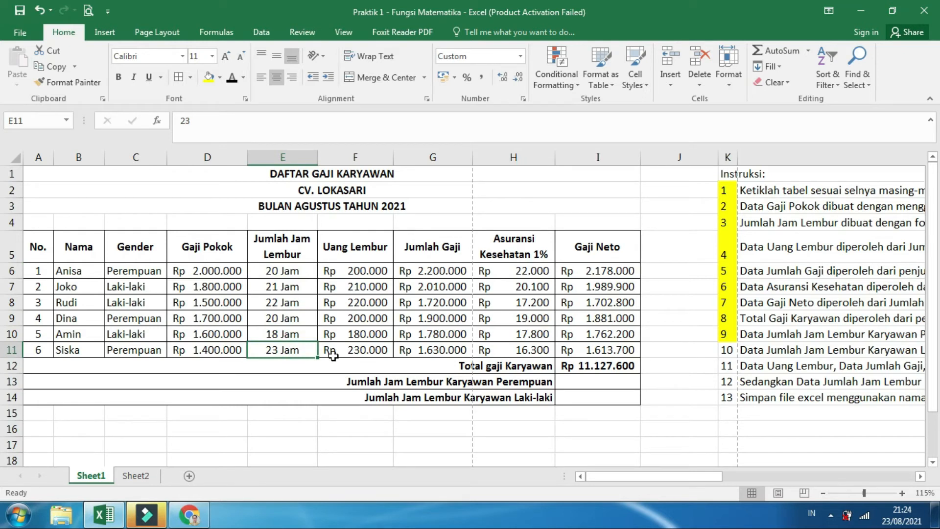
Begin the Jumlah Jam Lembur Karyawan Perempuan formula in I13 using SUMIF with range C6:C11 and the criterion "Perempuan"
{"action": "left_click", "coordinate": [600, 380]}
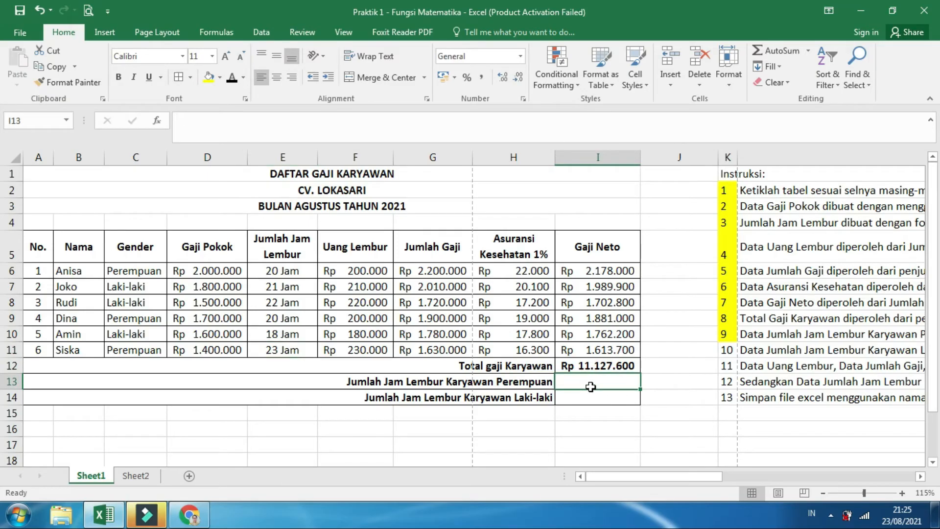
{"action": "type", "text": "="}
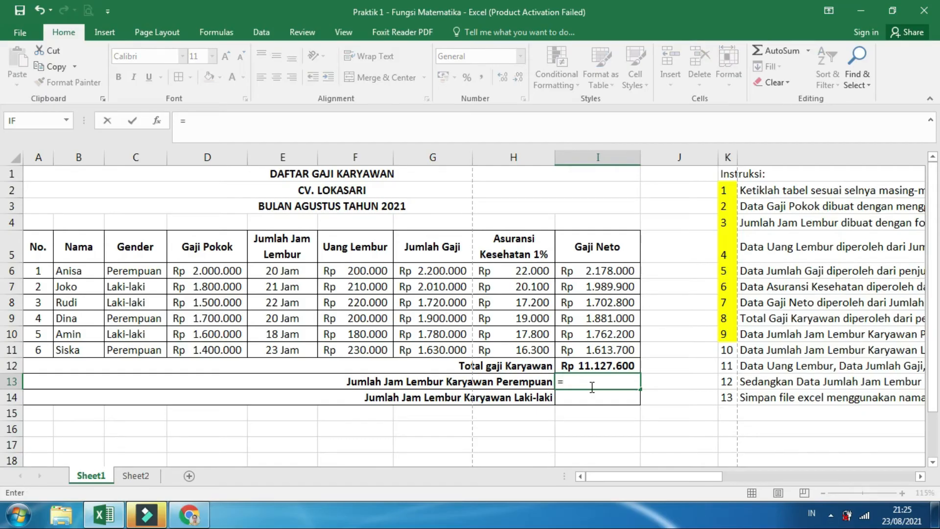
{"action": "type", "text": "sum"}
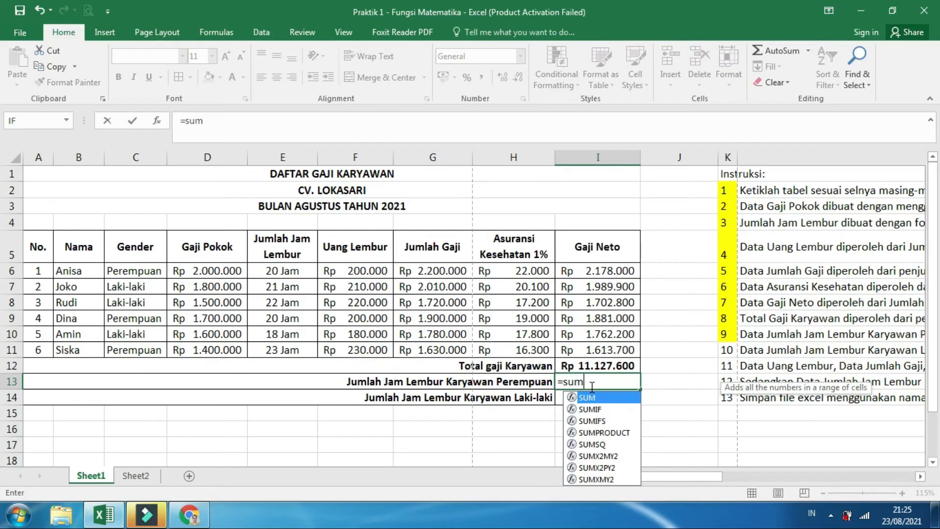
{"action": "type", "text": "if"}
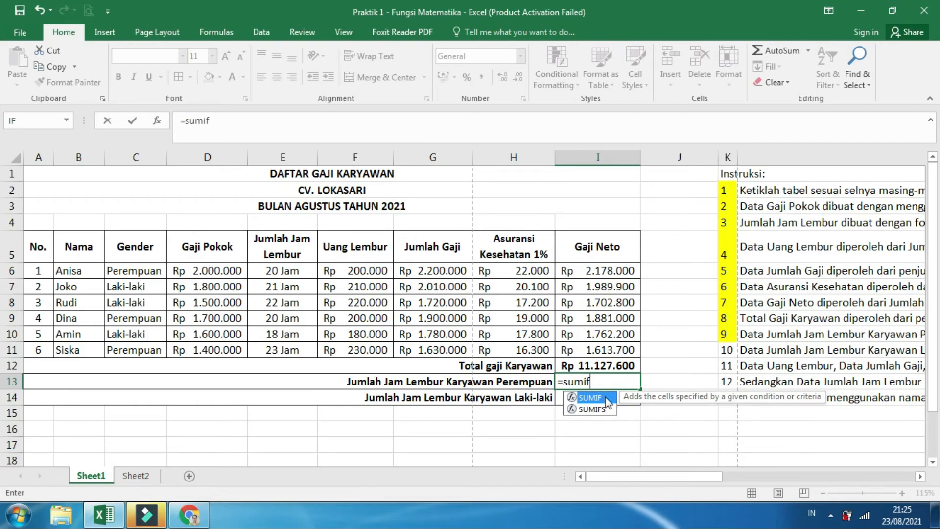
{"action": "type", "text": "("}
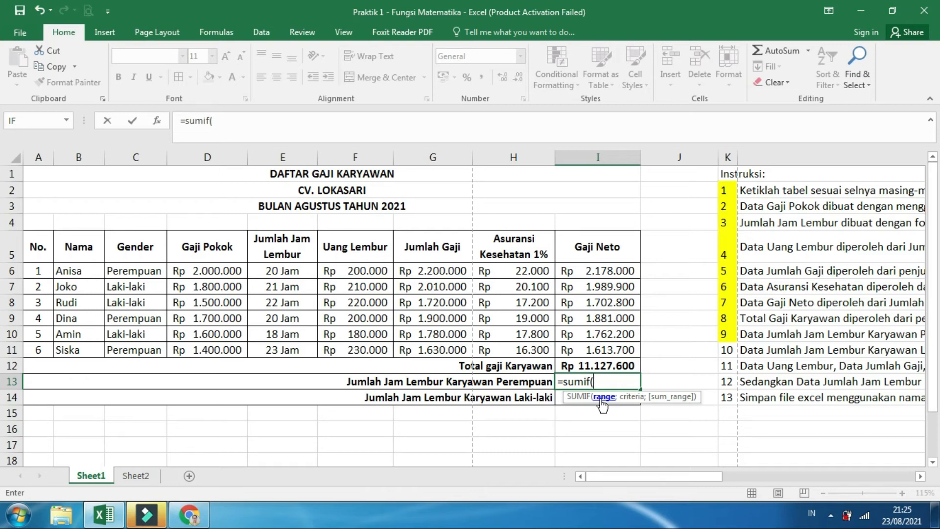
{"action": "left_click", "coordinate": [141, 273]}
{"action": "left_click_drag", "start_coordinate": [141, 273], "coordinate": [137, 351]}
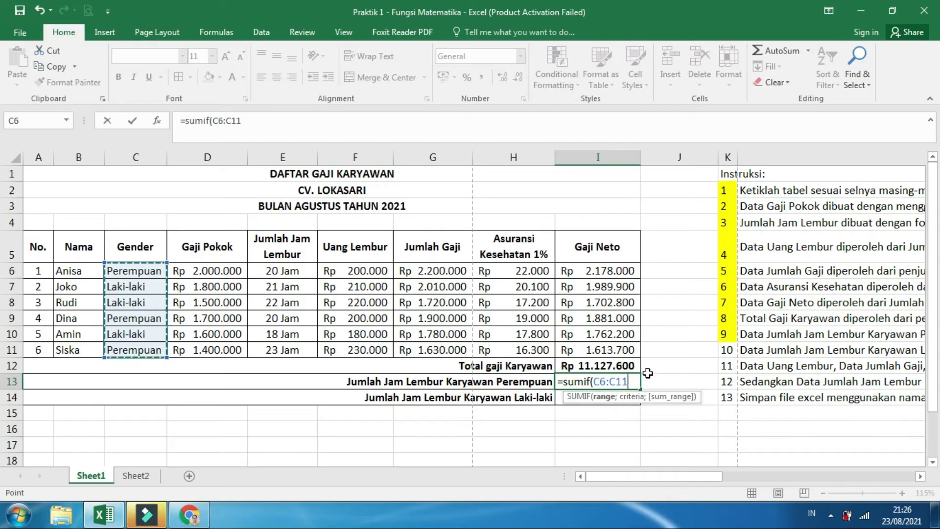
{"action": "type", "text": ";"}
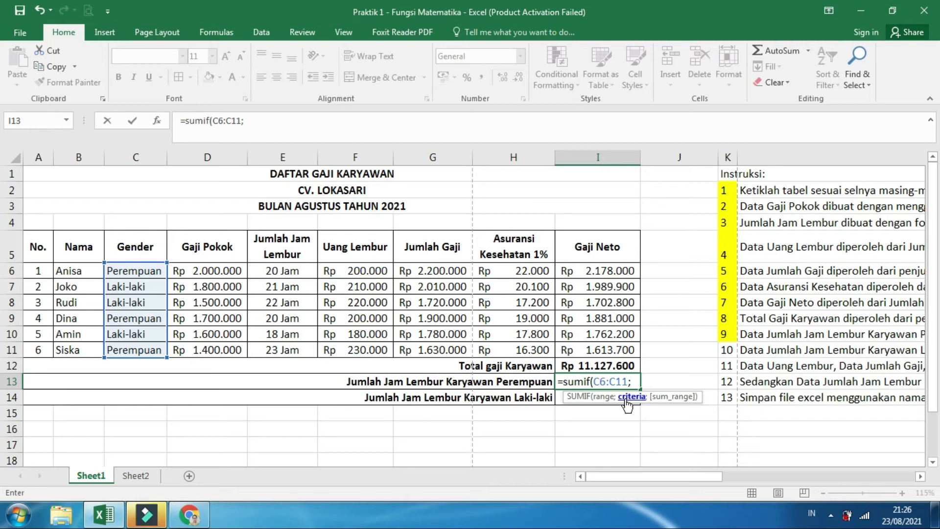
{"action": "type", "text": "\"Perempu"}
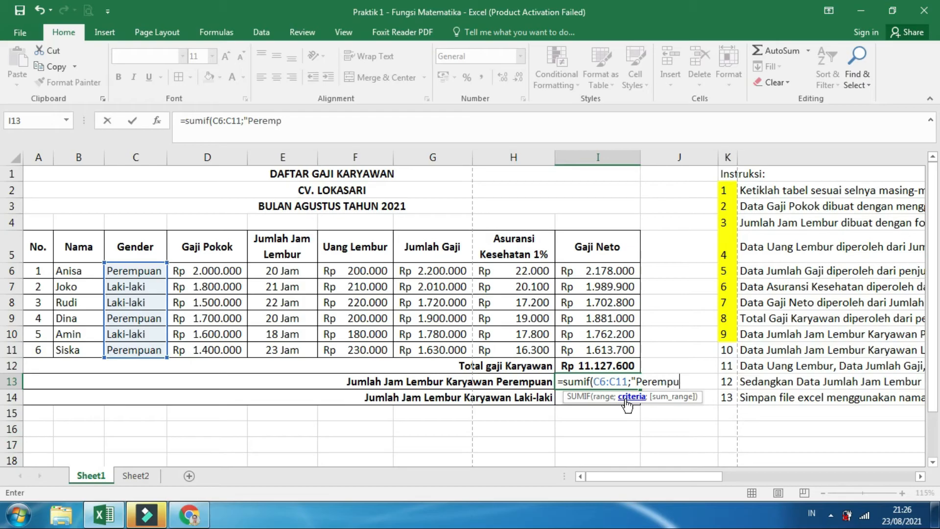
{"action": "type", "text": "an\""}
{"action": "type", "text": ";"}
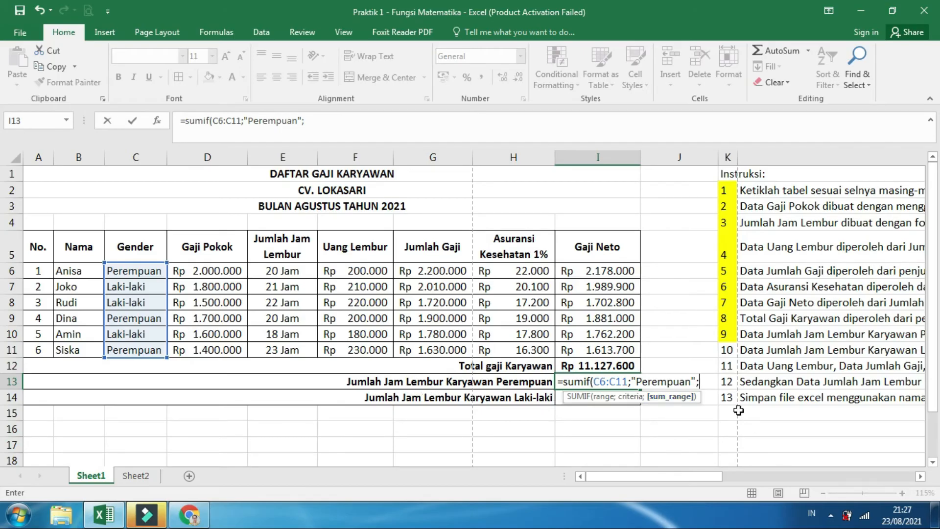
Complete the SUMIF formula in I13 with the sum range E6:E11 and center its result
{"action": "left_click_drag", "start_coordinate": [304, 270], "coordinate": [291, 348]}
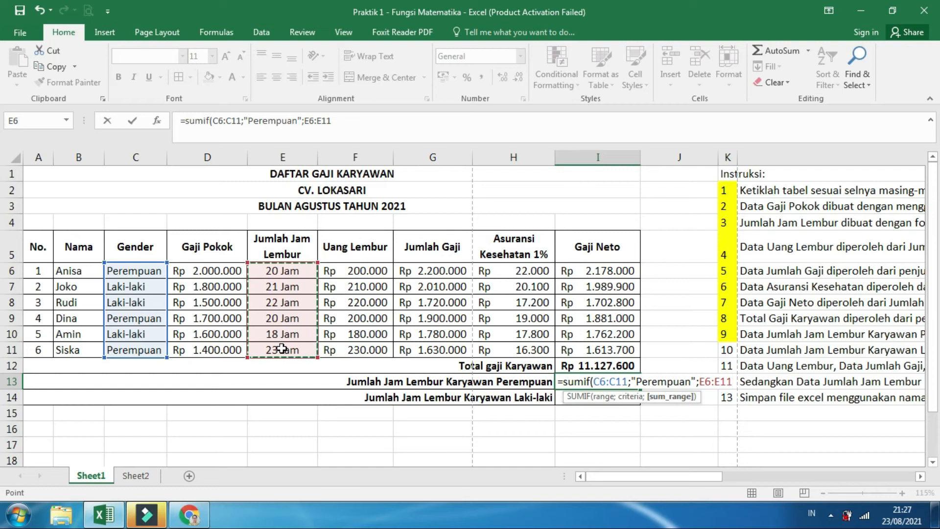
{"action": "type", "text": ")"}
{"action": "key", "text": "Return"}
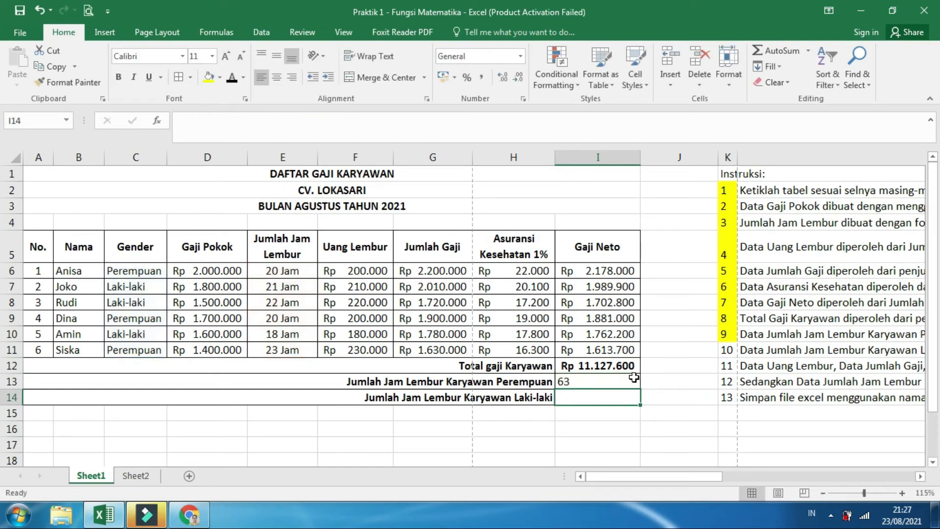
{"action": "left_click", "coordinate": [615, 383]}
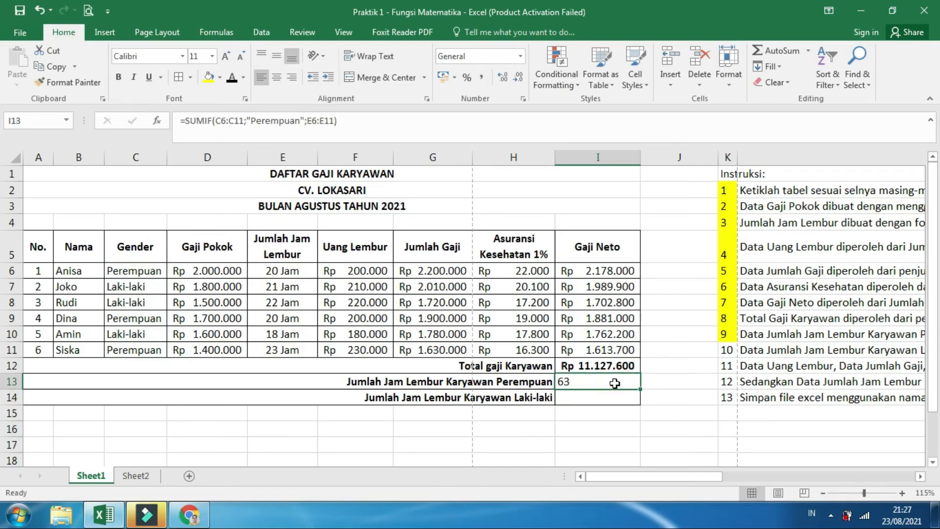
{"action": "left_click", "coordinate": [278, 78]}
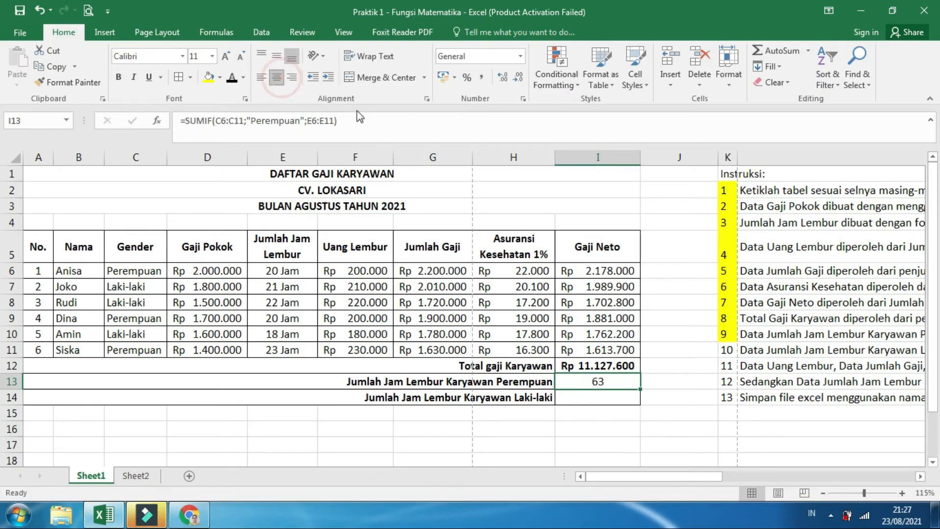
Fill instruction number 10 in K11 with yellow and read its rule for the male employees' overtime hours
{"action": "left_click", "coordinate": [599, 397]}
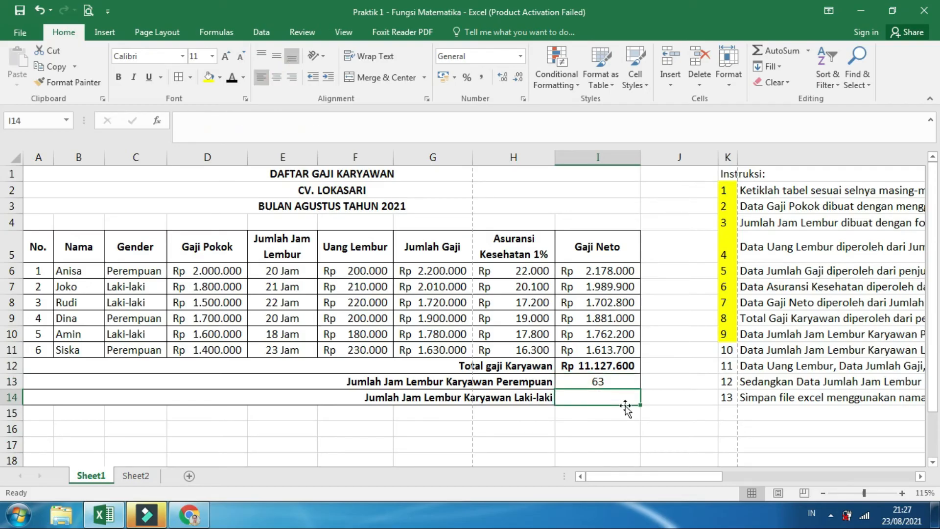
{"action": "left_click", "coordinate": [728, 350]}
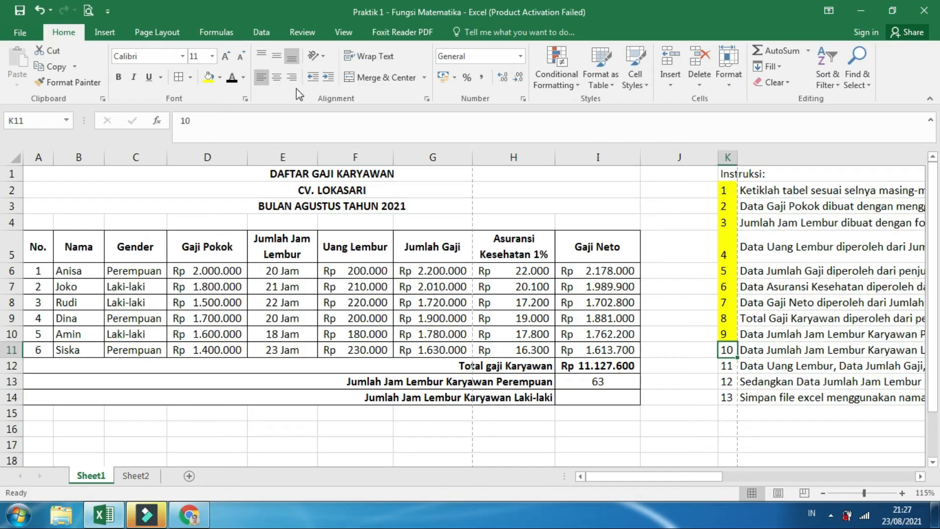
{"action": "left_click", "coordinate": [209, 77]}
{"action": "left_click_drag", "start_coordinate": [658, 479], "coordinate": [851, 479]}
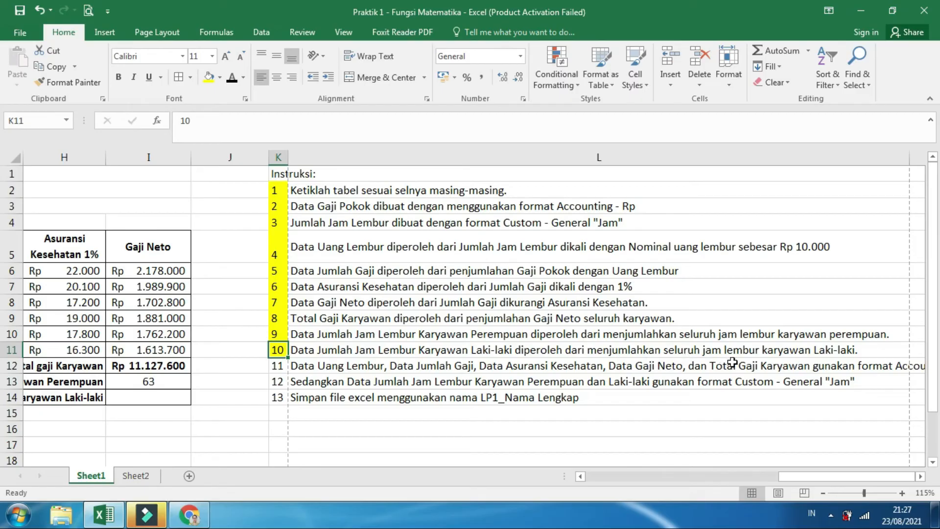
{"action": "left_click_drag", "start_coordinate": [803, 479], "coordinate": [573, 480]}
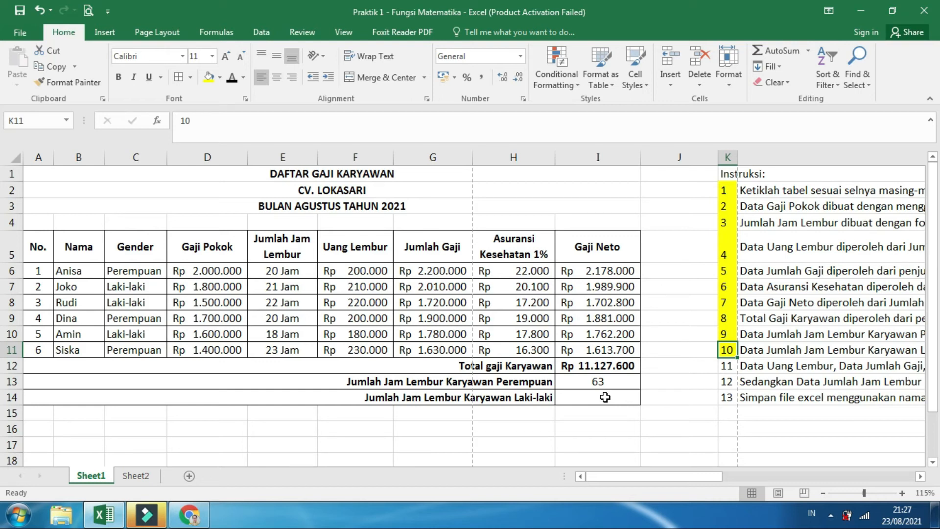
Begin the Jumlah Jam Lembur Karyawan Laki-laki formula in I14 using SUMIF with the range C6:C11
{"action": "left_click", "coordinate": [605, 397]}
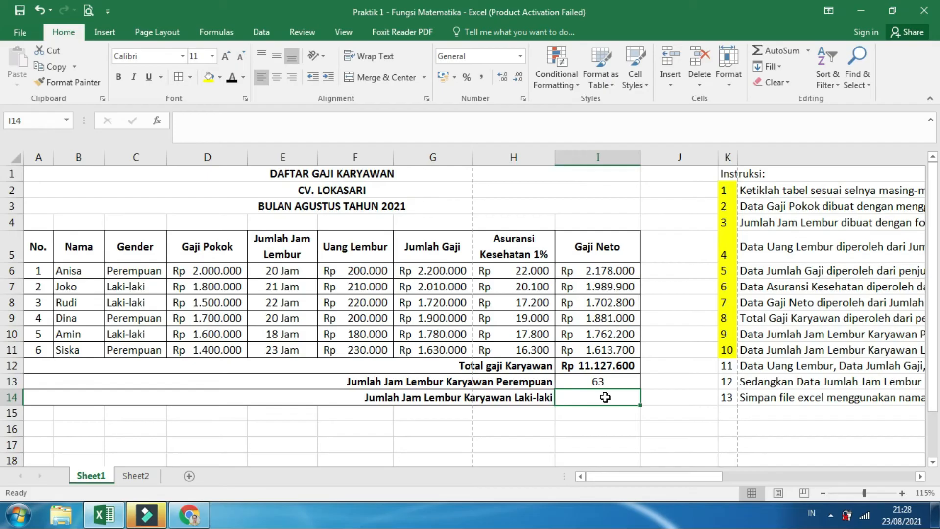
{"action": "type", "text": "="}
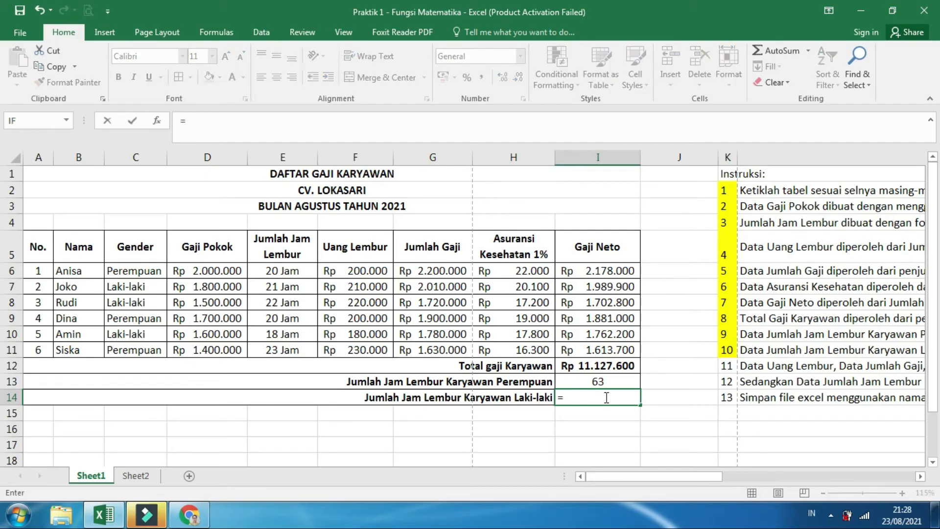
{"action": "type", "text": "sum"}
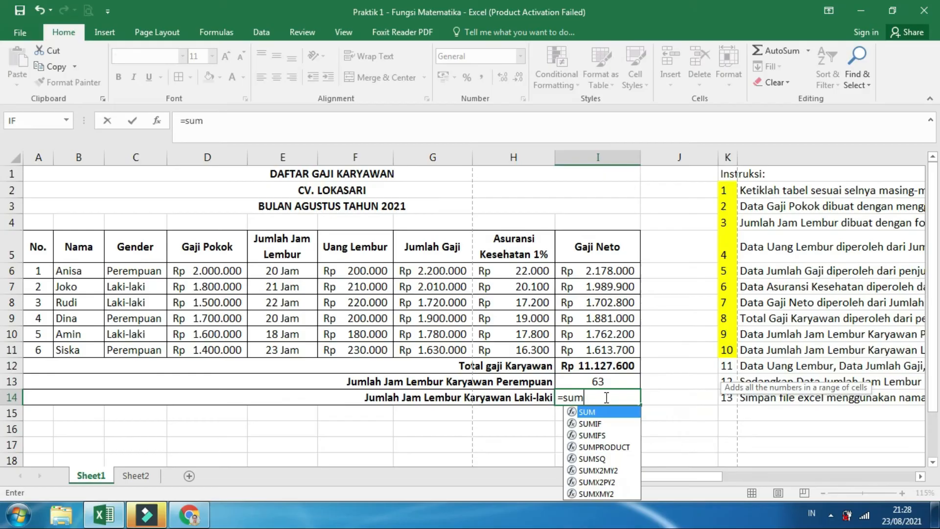
{"action": "type", "text": "if("}
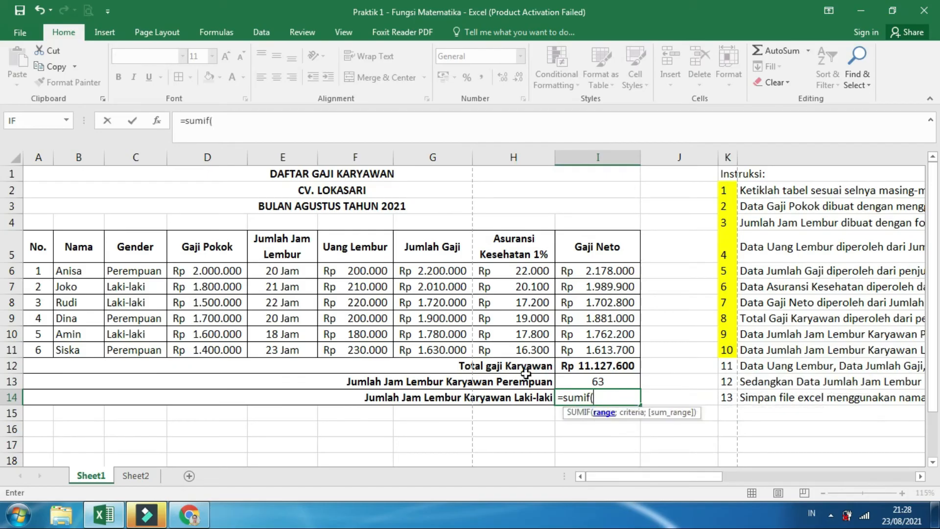
{"action": "left_click_drag", "start_coordinate": [131, 273], "coordinate": [147, 348]}
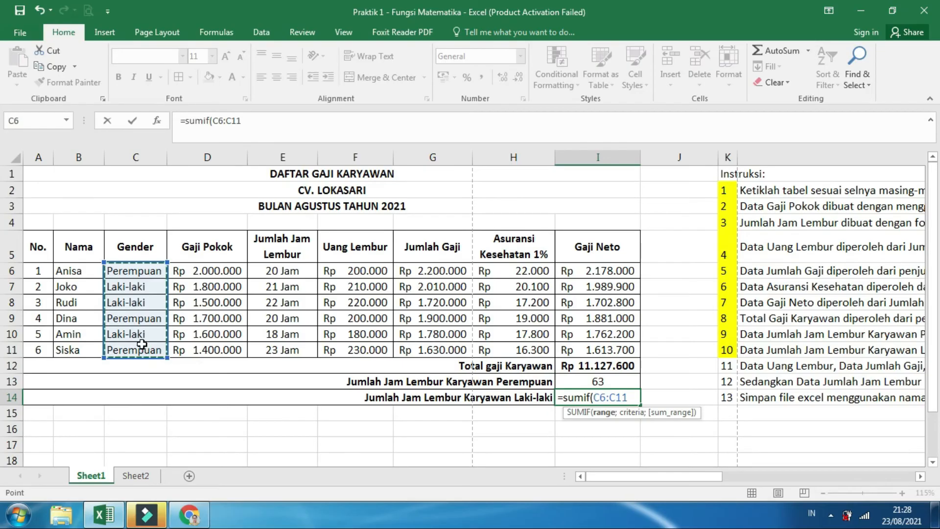
{"action": "type", "text": ";"}
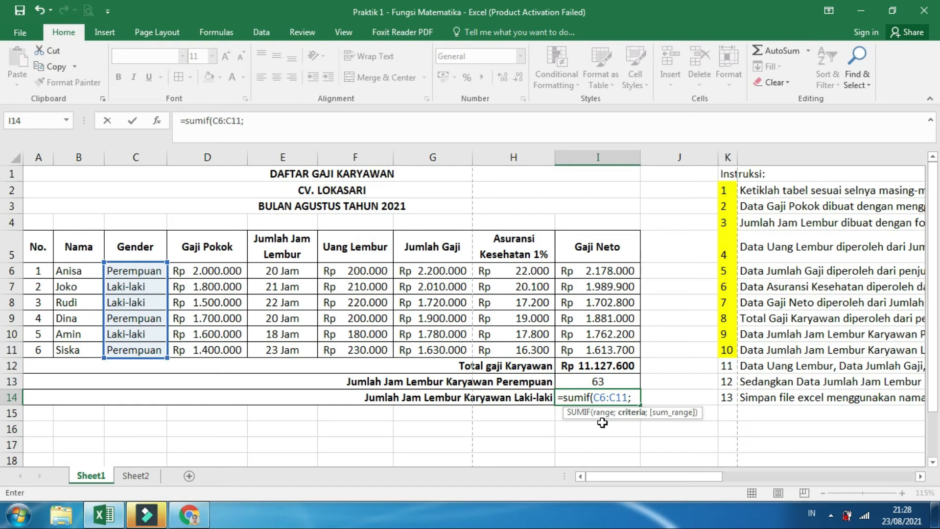
Complete the SUMIF formula in I14 with the criterion "Laki-Laki" and the sum range E6:E11
{"action": "type", "text": "\"Laki-Laki\";"}
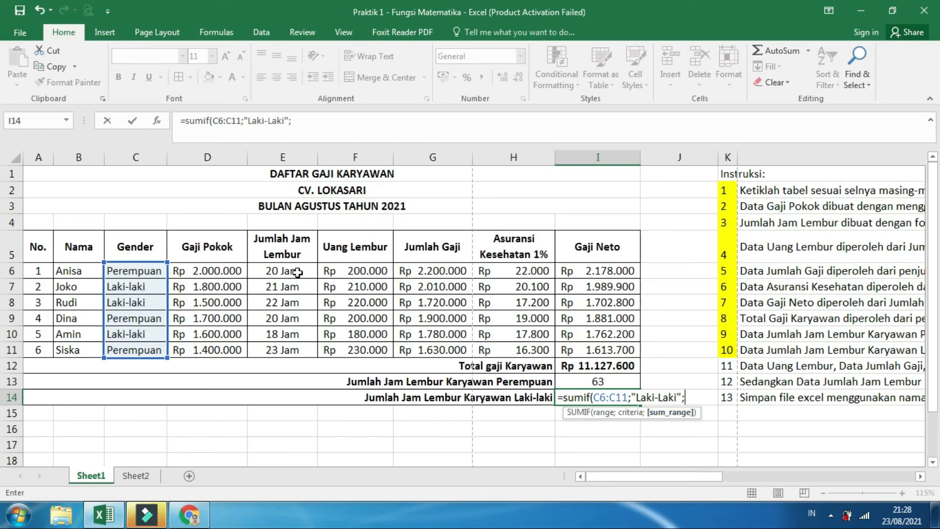
{"action": "left_click_drag", "start_coordinate": [297, 273], "coordinate": [287, 349]}
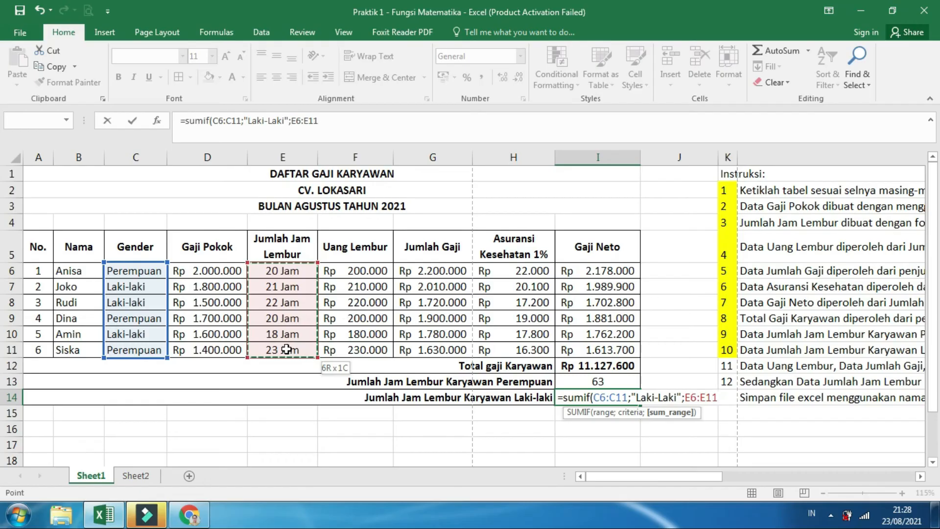
{"action": "type", "text": ")"}
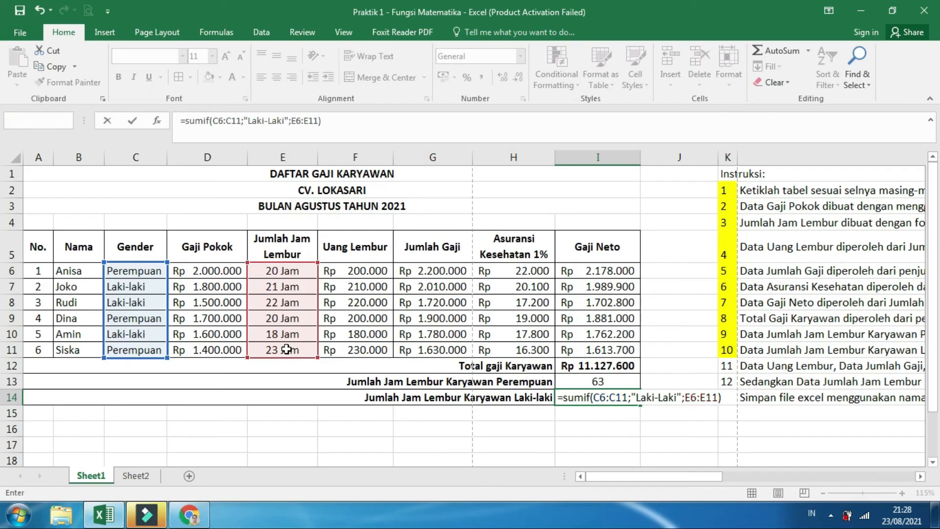
{"action": "key", "text": "Return"}
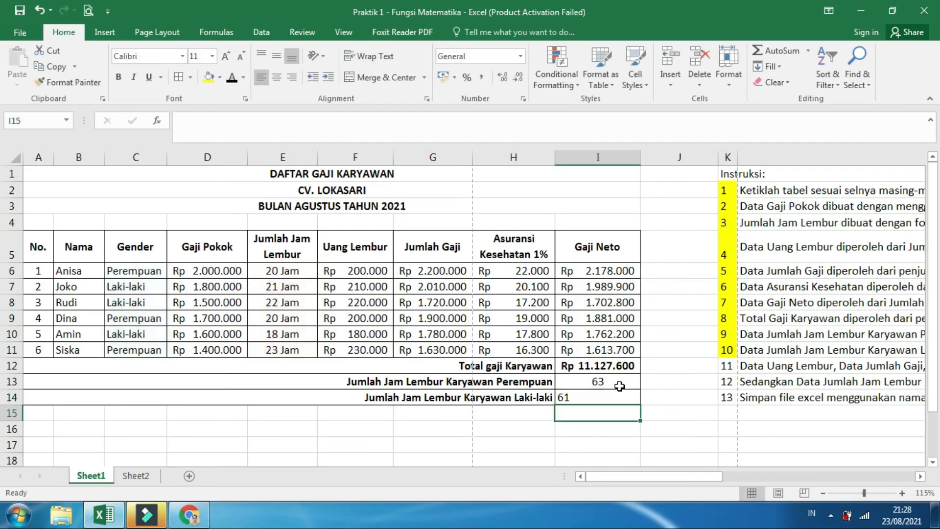
Center the overtime totals in I13:I14 and check the Laki-laki hours in E7, E8 and E10 against the I14 total
{"action": "left_click_drag", "start_coordinate": [619, 384], "coordinate": [619, 399]}
{"action": "left_click", "coordinate": [278, 81]}
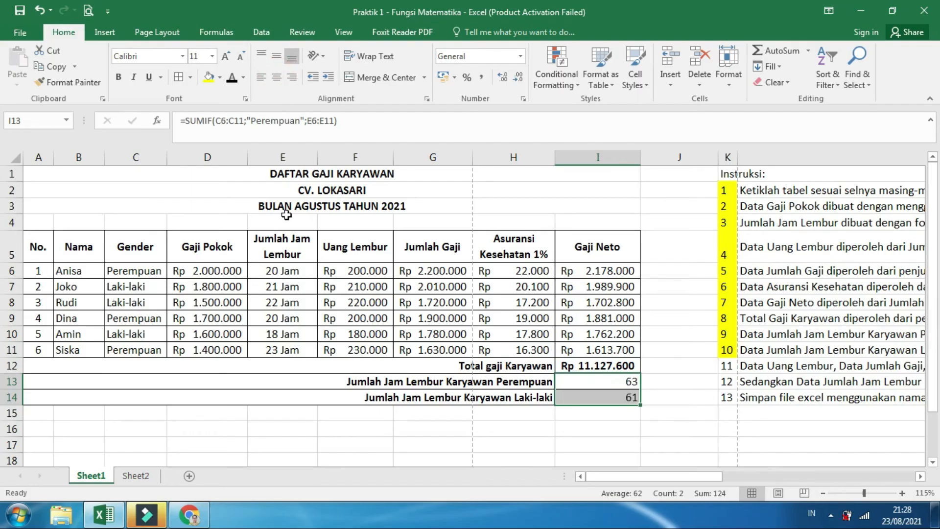
{"action": "left_click", "coordinate": [272, 80]}
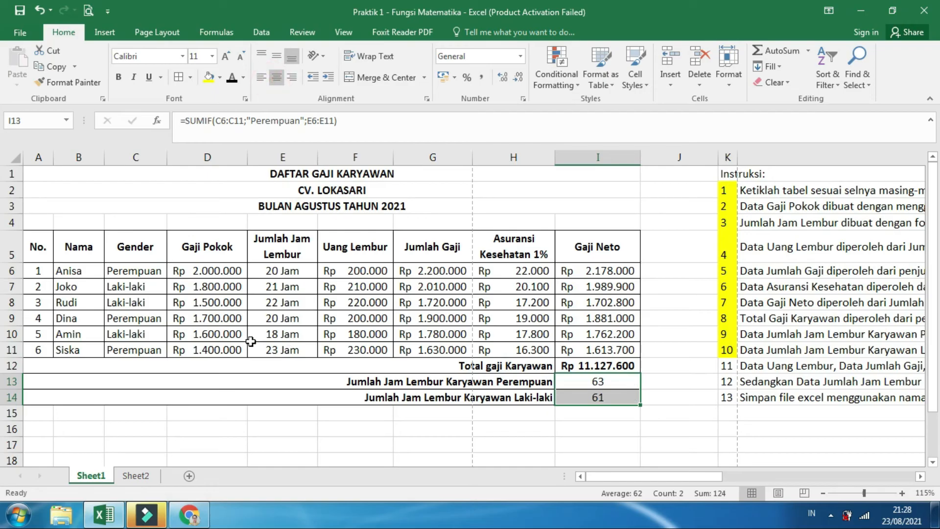
{"action": "left_click", "coordinate": [312, 288]}
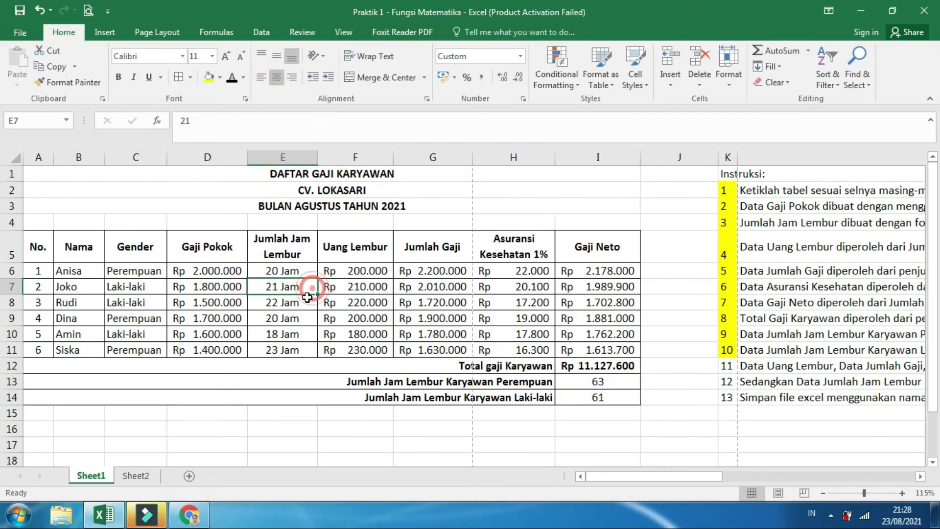
{"action": "left_click", "coordinate": [303, 306]}
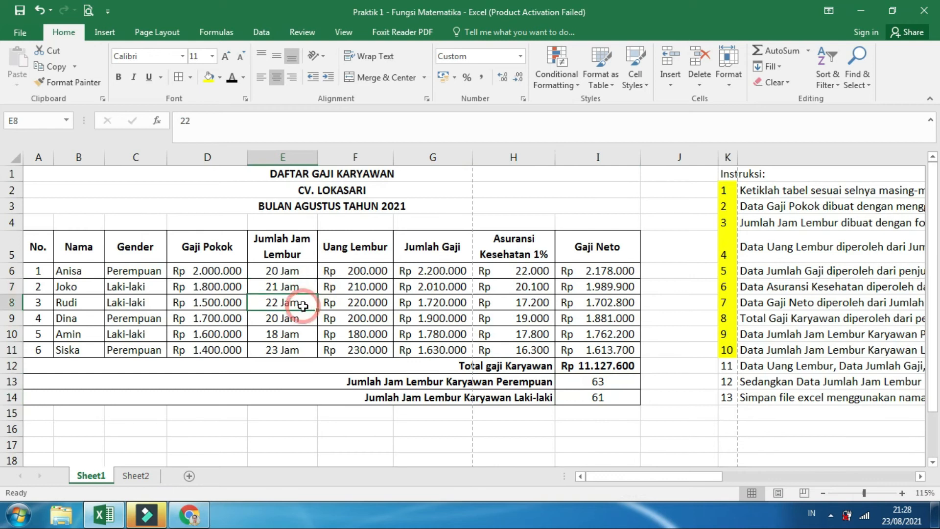
{"action": "left_click", "coordinate": [297, 338]}
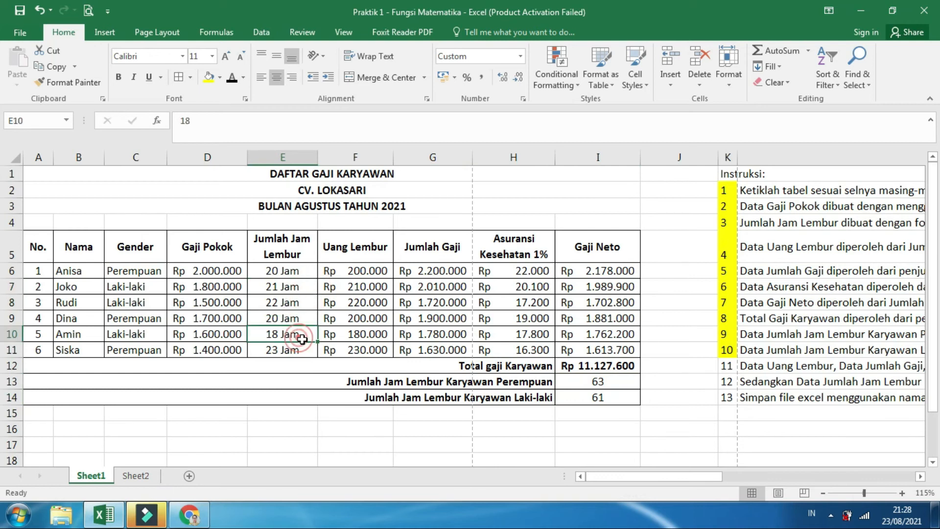
{"action": "left_click", "coordinate": [615, 401]}
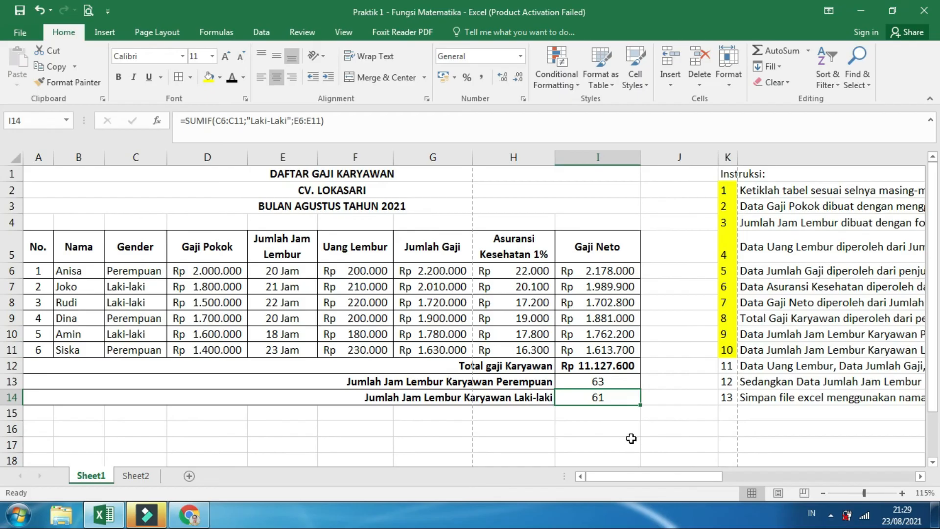
Read instruction number 11 in row 12 and confirm the Accounting format with 0 decimal places and the Rp symbol for F6:I11
{"action": "left_click", "coordinate": [729, 368]}
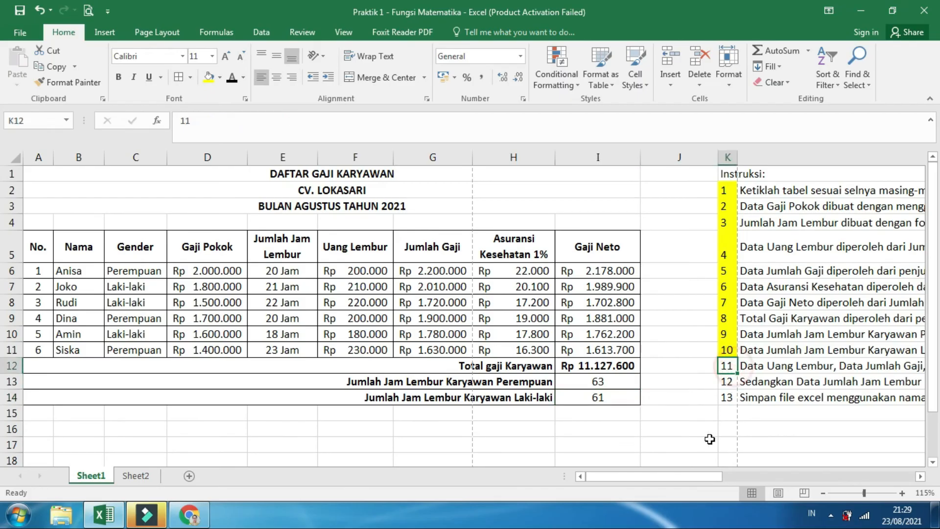
{"action": "left_click_drag", "start_coordinate": [698, 477], "coordinate": [906, 455]}
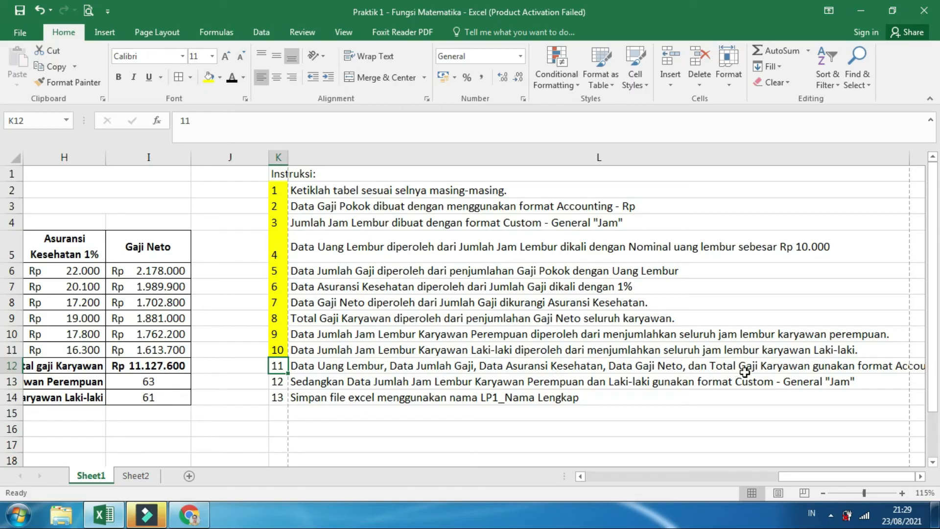
{"action": "left_click_drag", "start_coordinate": [794, 477], "coordinate": [838, 478]}
{"action": "left_click", "coordinate": [857, 368]}
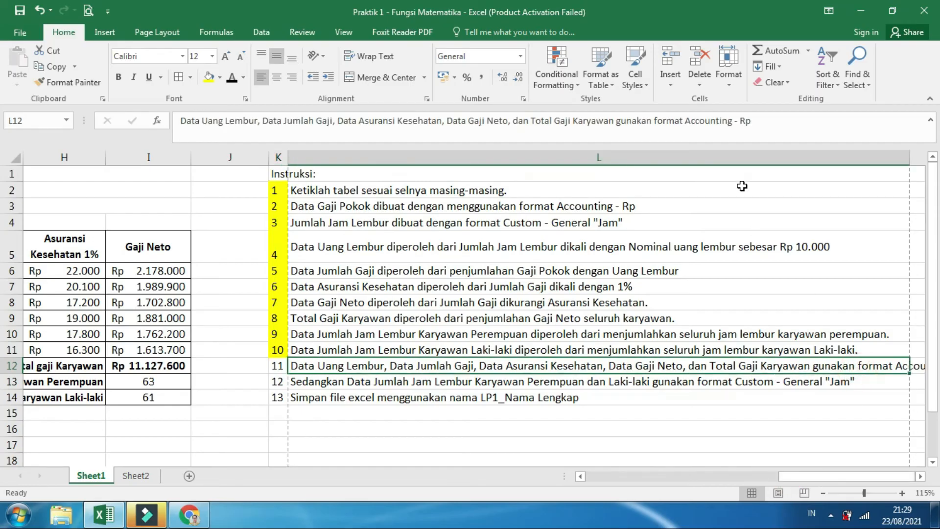
{"action": "left_click_drag", "start_coordinate": [825, 477], "coordinate": [590, 495]}
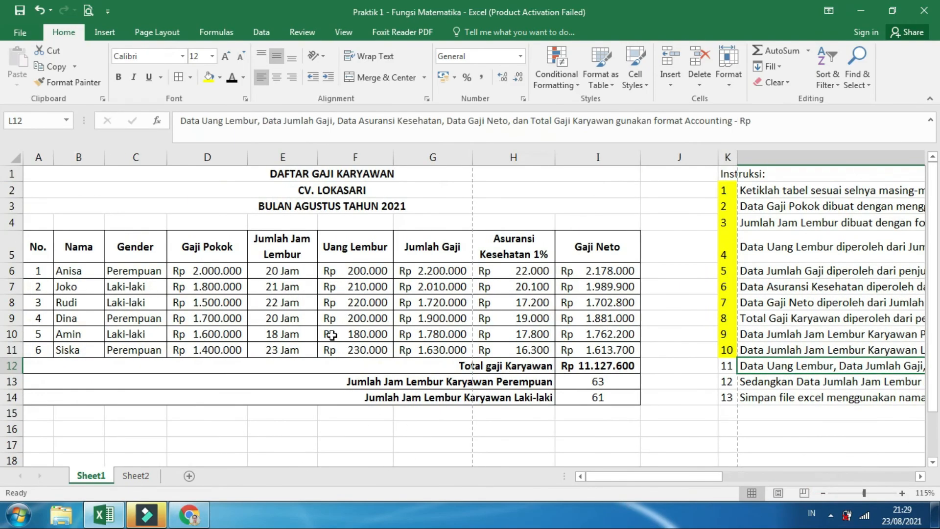
{"action": "left_click", "coordinate": [357, 270]}
{"action": "left_click_drag", "start_coordinate": [412, 284], "coordinate": [620, 350]}
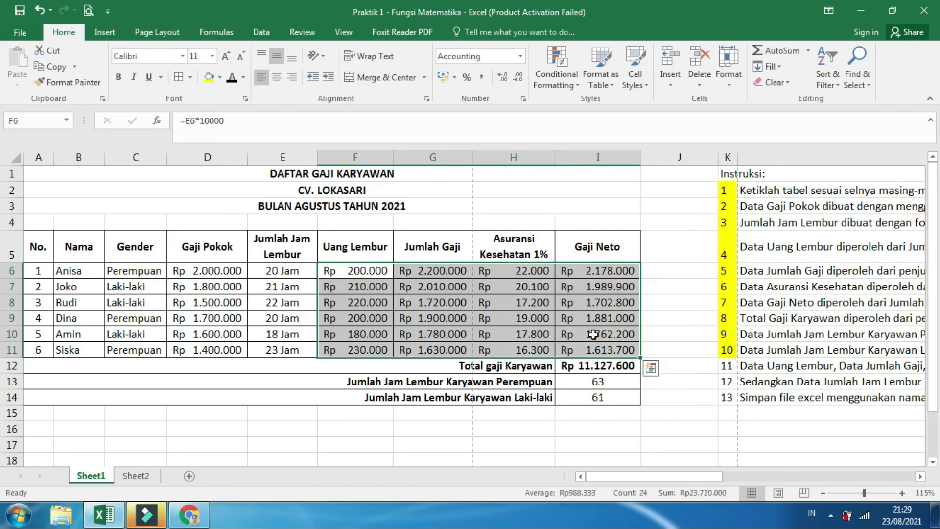
{"action": "right_click", "coordinate": [507, 306]}
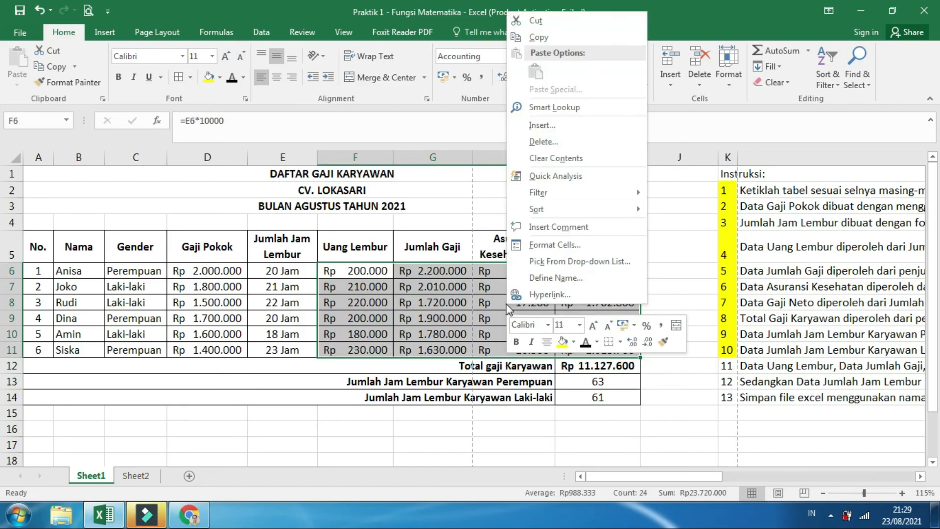
{"action": "left_click", "coordinate": [601, 245]}
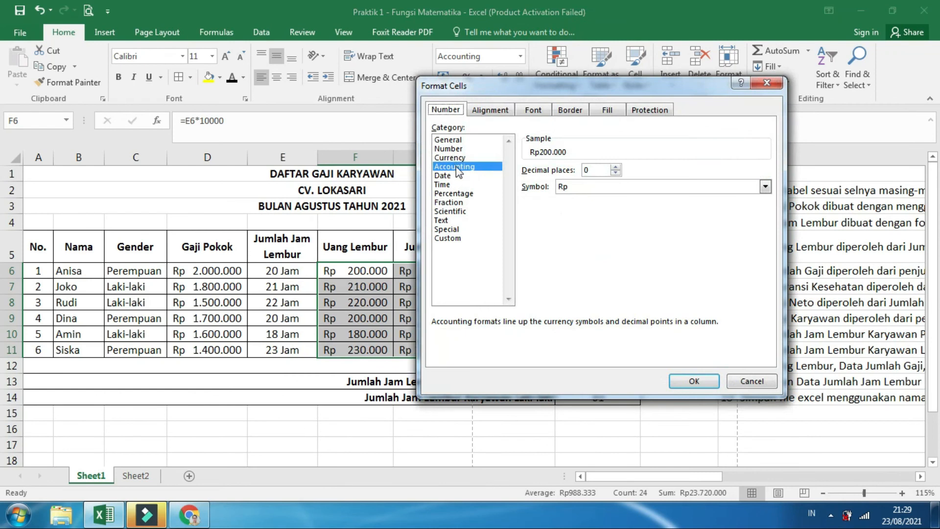
{"action": "left_click", "coordinate": [695, 381]}
{"action": "left_click", "coordinate": [681, 428]}
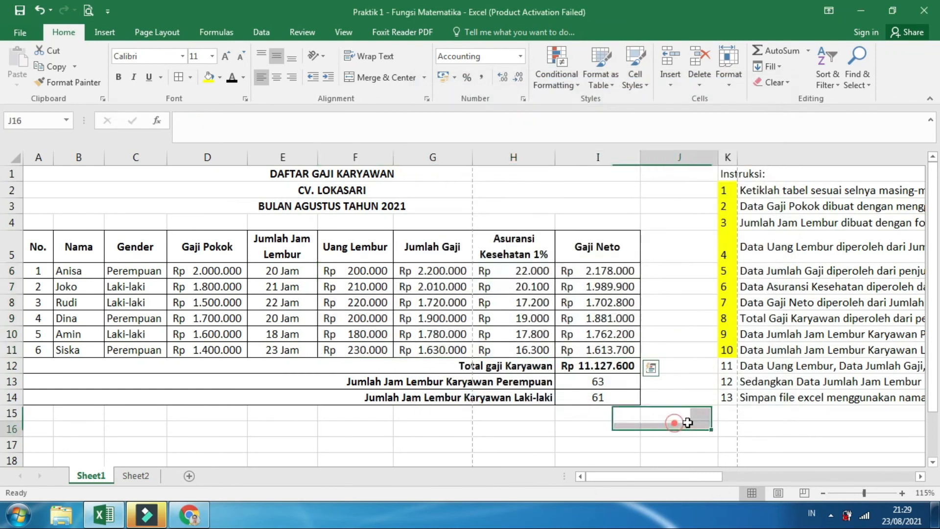
Fill instruction number 11 in K12 with yellow and read instruction number 12 on the format of the gender-based overtime totals
{"action": "left_click", "coordinate": [725, 366]}
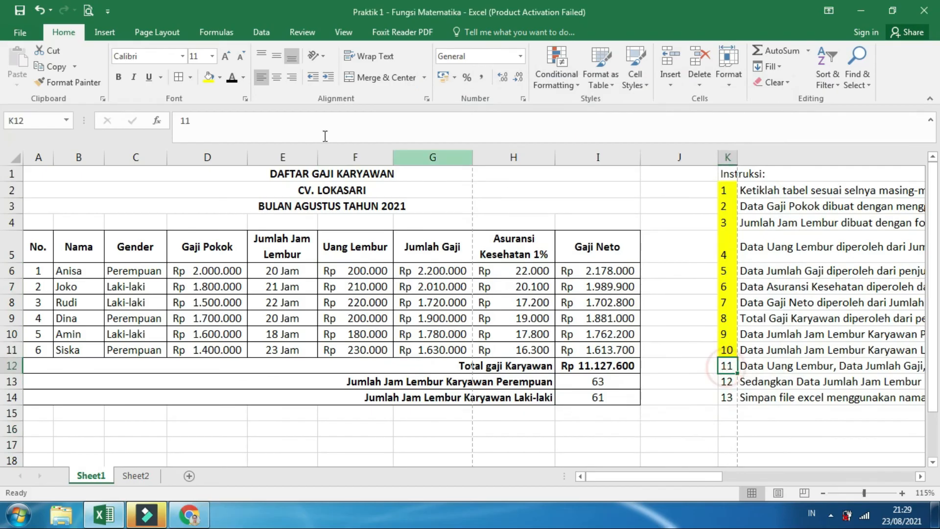
{"action": "left_click", "coordinate": [205, 78]}
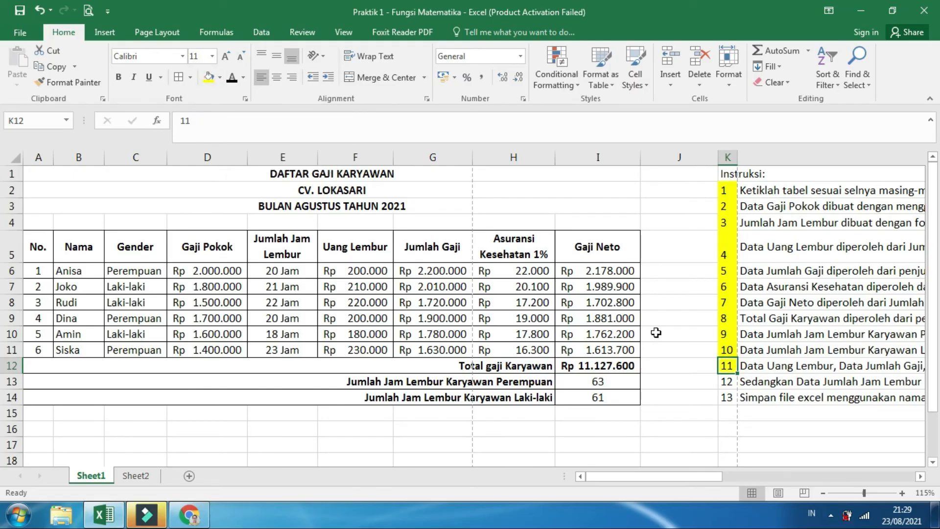
{"action": "left_click", "coordinate": [727, 382]}
{"action": "left_click_drag", "start_coordinate": [698, 477], "coordinate": [921, 457]}
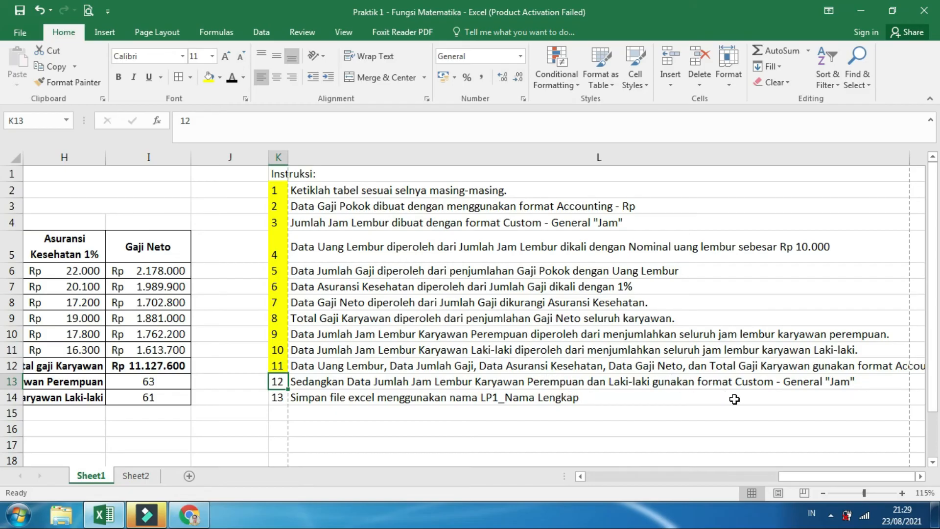
{"action": "left_click_drag", "start_coordinate": [833, 476], "coordinate": [616, 478]}
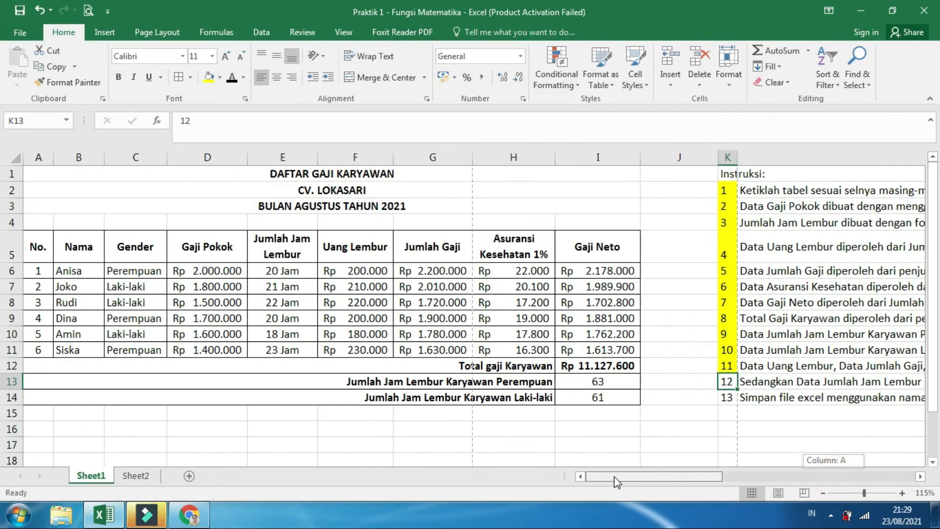
Make the gender-based overtime totals in I13:I14 bold
{"action": "left_click", "coordinate": [596, 386]}
{"action": "left_click_drag", "start_coordinate": [595, 390], "coordinate": [597, 398]}
{"action": "left_click", "coordinate": [118, 76]}
Apply the custom number format General "Jam" to the overtime totals in I13:I14
{"action": "right_click", "coordinate": [614, 385]}
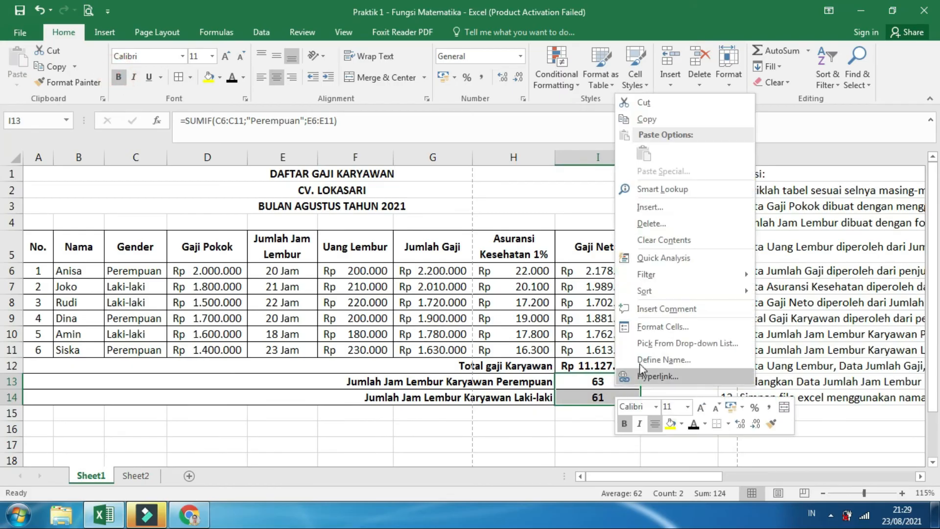
{"action": "left_click", "coordinate": [668, 327]}
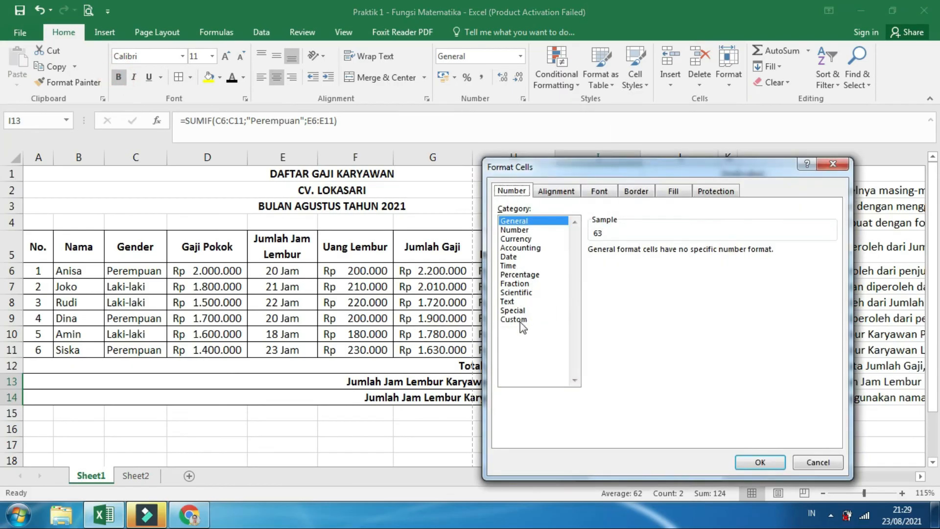
{"action": "left_click", "coordinate": [520, 320]}
{"action": "left_click", "coordinate": [630, 263]}
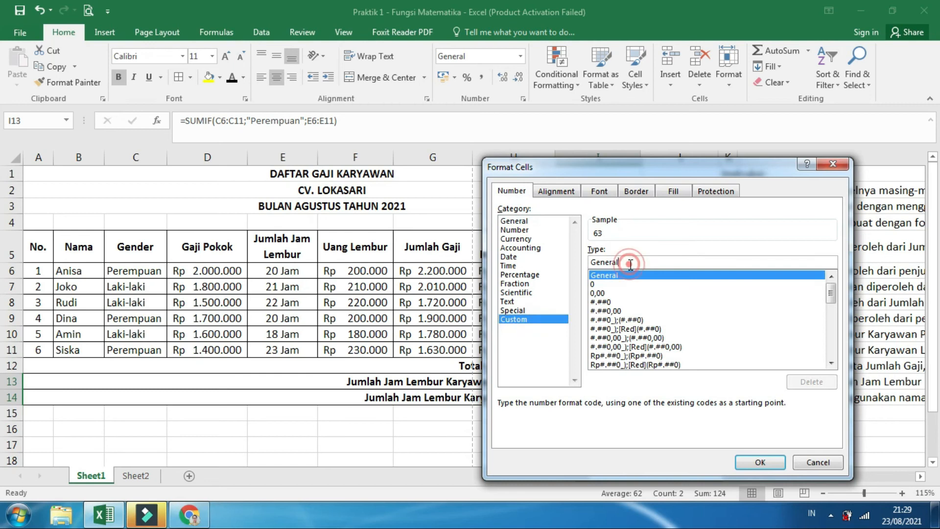
{"action": "type", "text": "\""}
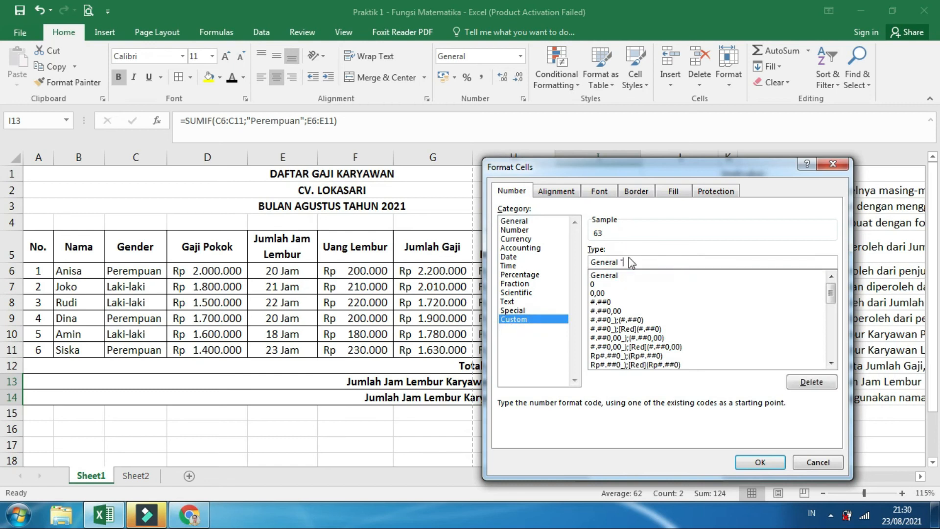
{"action": "type", "text": "Jam"}
{"action": "left_click", "coordinate": [765, 463]}
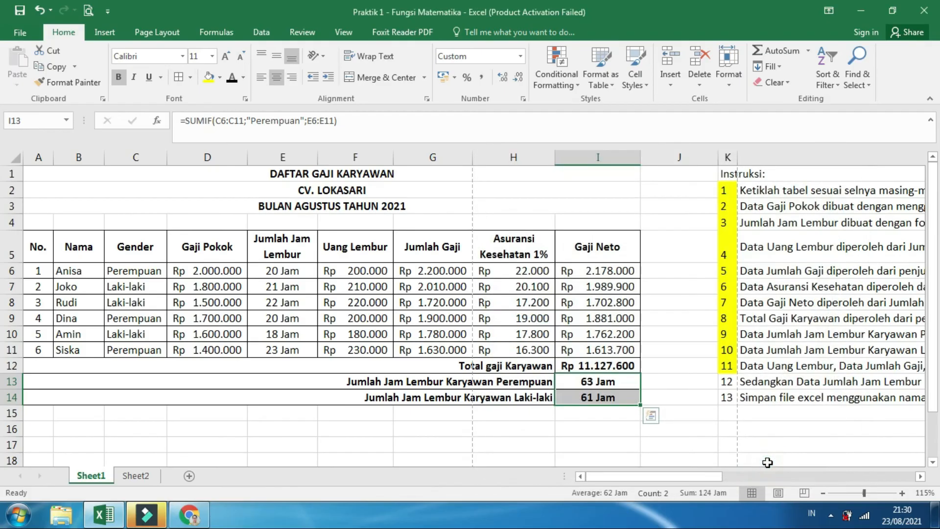
Fill instruction number 12 in K13 with yellow and read instruction number 13 on the file name for saving
{"action": "left_click_drag", "start_coordinate": [692, 476], "coordinate": [896, 462]}
{"action": "left_click", "coordinate": [279, 383]}
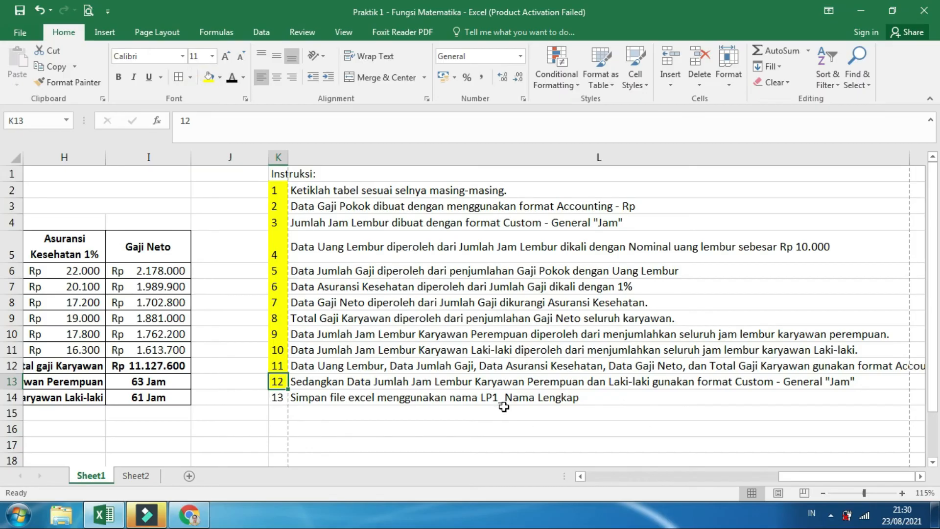
{"action": "left_click_drag", "start_coordinate": [788, 477], "coordinate": [594, 480]}
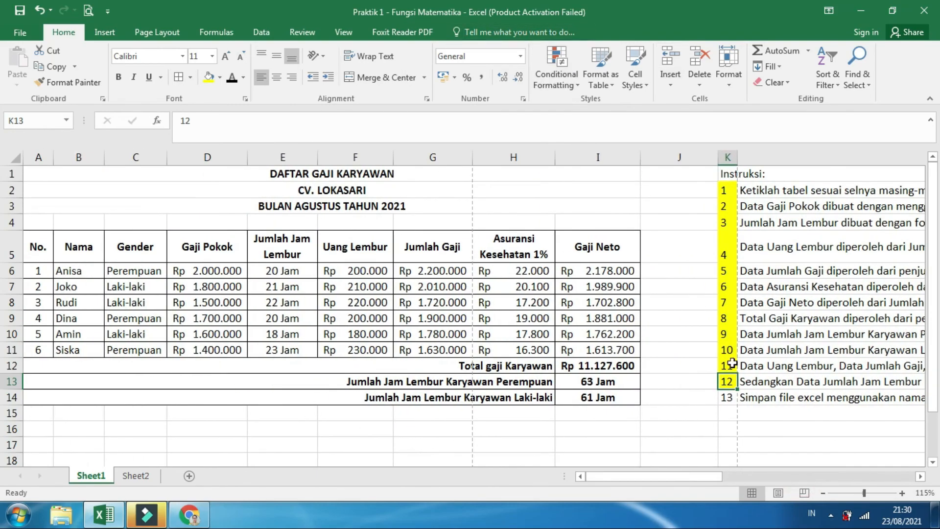
Save the workbook as a copy in the Praktik folder, named LP1_ followed by the author's full name
{"action": "left_click", "coordinate": [15, 33]}
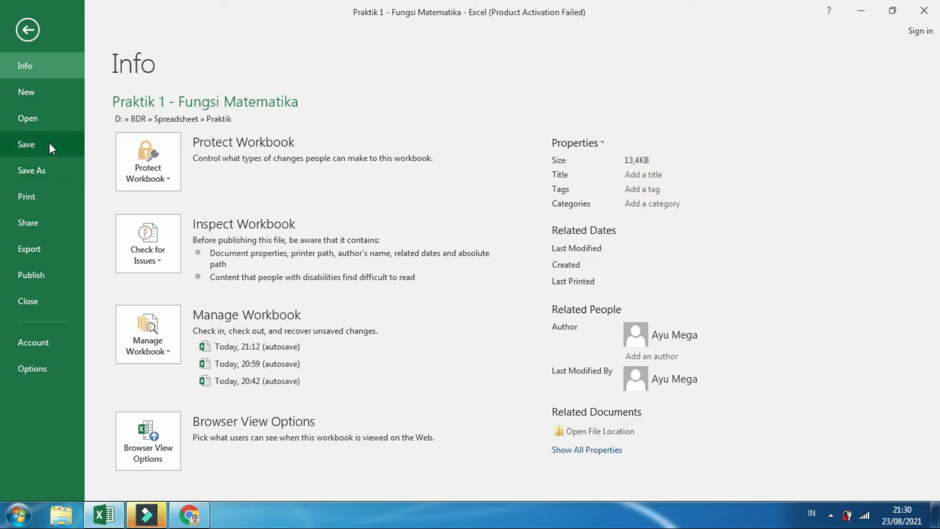
{"action": "left_click", "coordinate": [43, 169]}
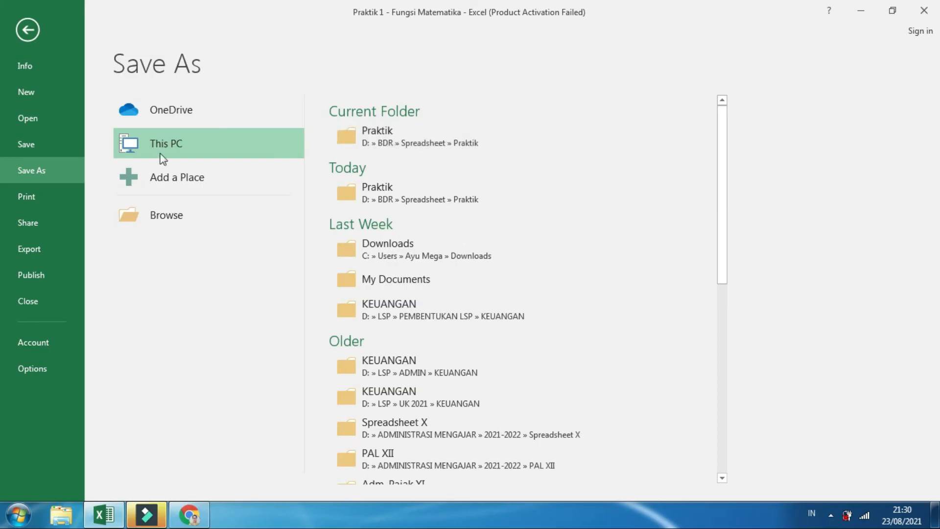
{"action": "left_click", "coordinate": [152, 219]}
{"action": "left_click", "coordinate": [357, 248]}
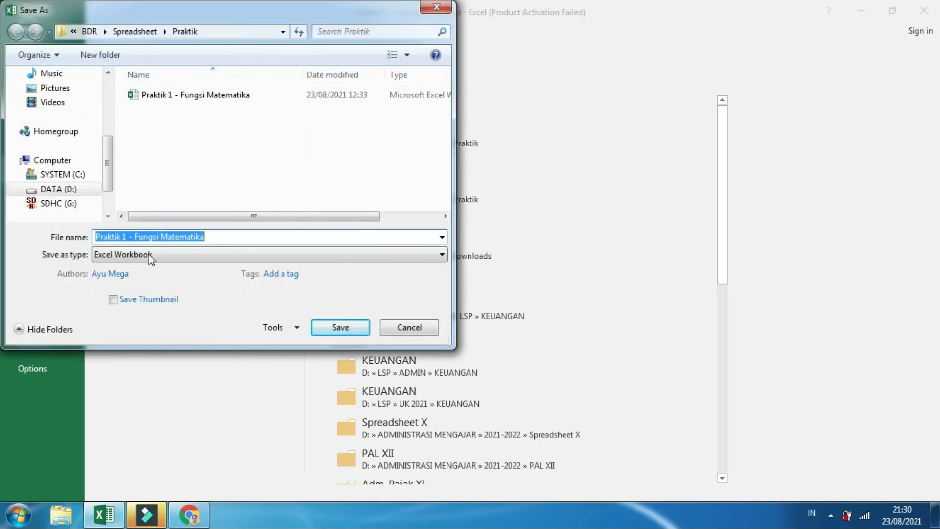
{"action": "left_click", "coordinate": [151, 240]}
{"action": "left_click_drag", "start_coordinate": [210, 237], "coordinate": [95, 240]}
{"action": "type", "text": "LP1_Ayu Mega"}
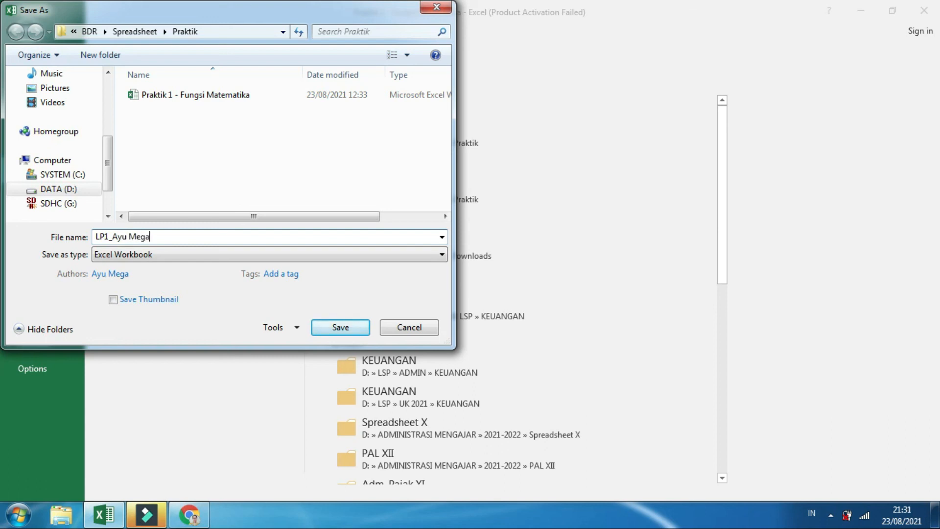
{"action": "left_click", "coordinate": [327, 328]}
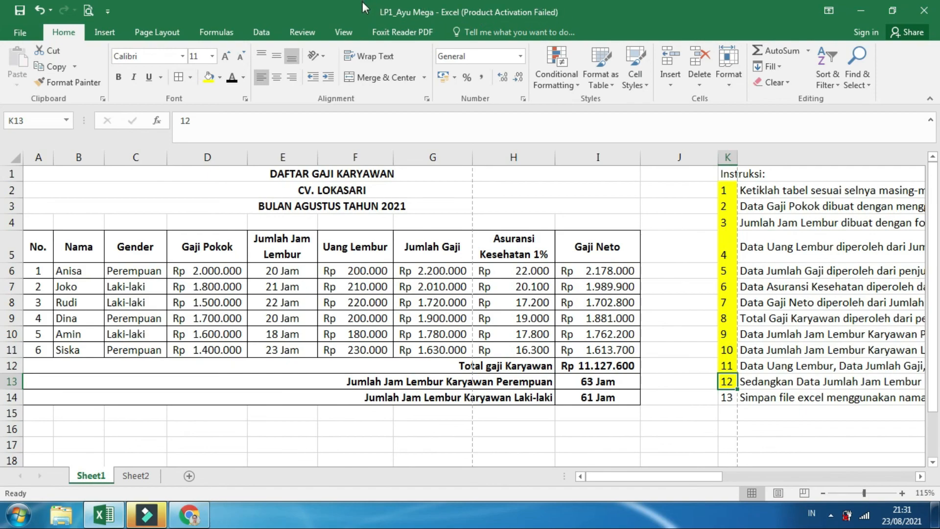
Review the totals in I12:I14, the Gaji Neto values in I6:I11, the overtime labels and the Uang Lembur formula in F6
{"action": "left_click", "coordinate": [644, 440]}
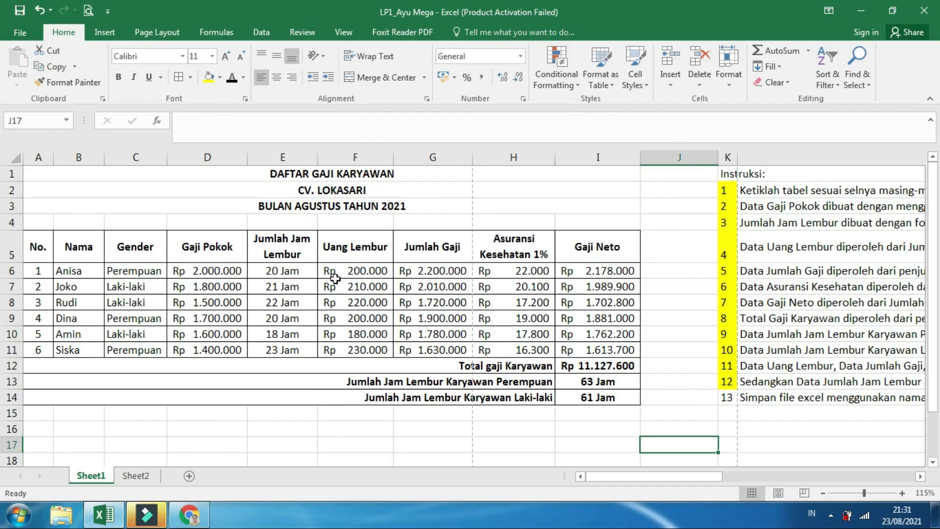
{"action": "left_click", "coordinate": [613, 366]}
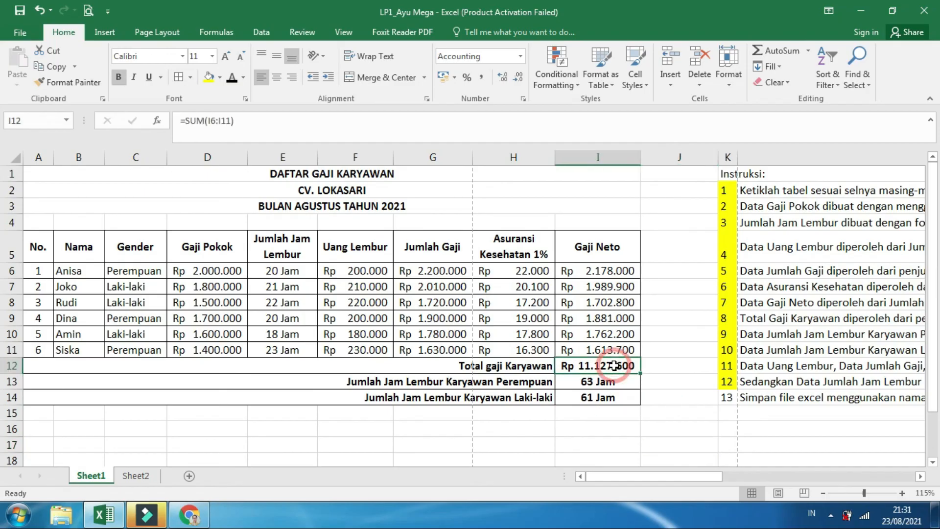
{"action": "left_click_drag", "start_coordinate": [605, 274], "coordinate": [600, 348]}
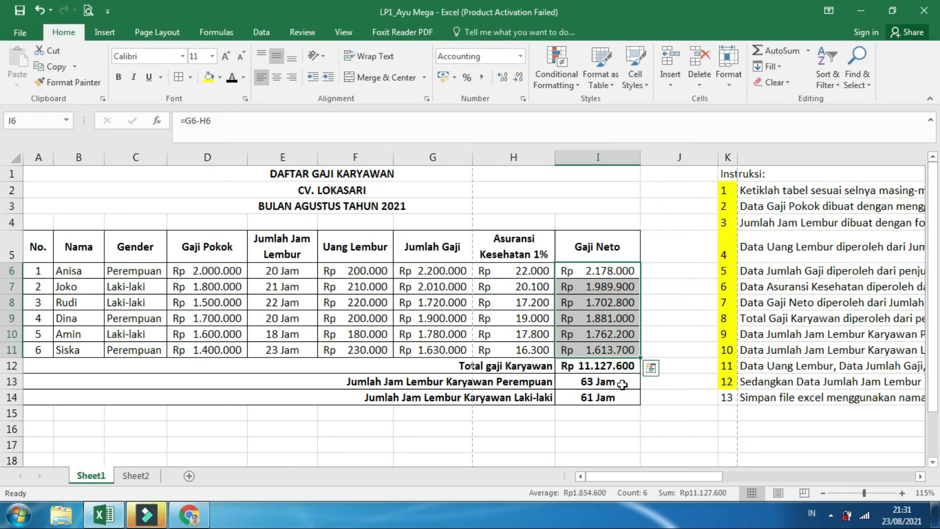
{"action": "left_click", "coordinate": [621, 384]}
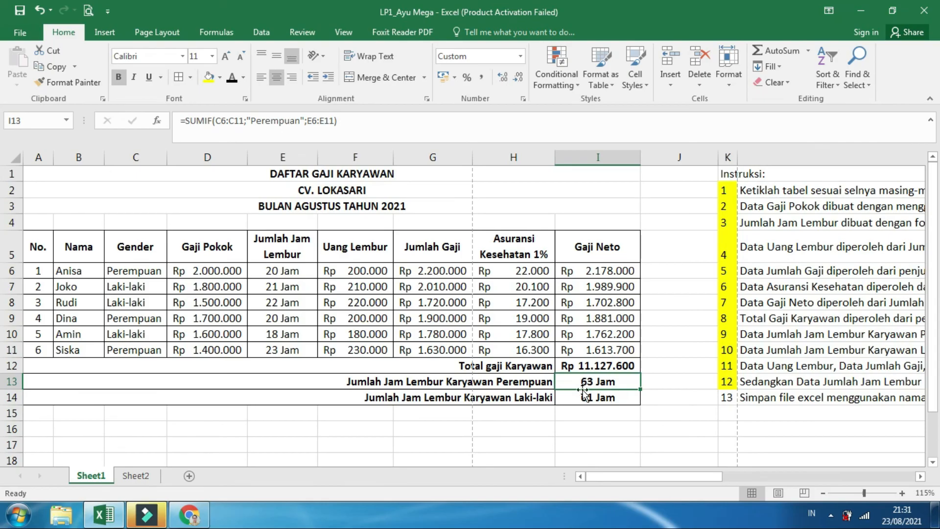
{"action": "left_click", "coordinate": [536, 380]}
{"action": "left_click", "coordinate": [537, 397]}
{"action": "left_click", "coordinate": [535, 382]}
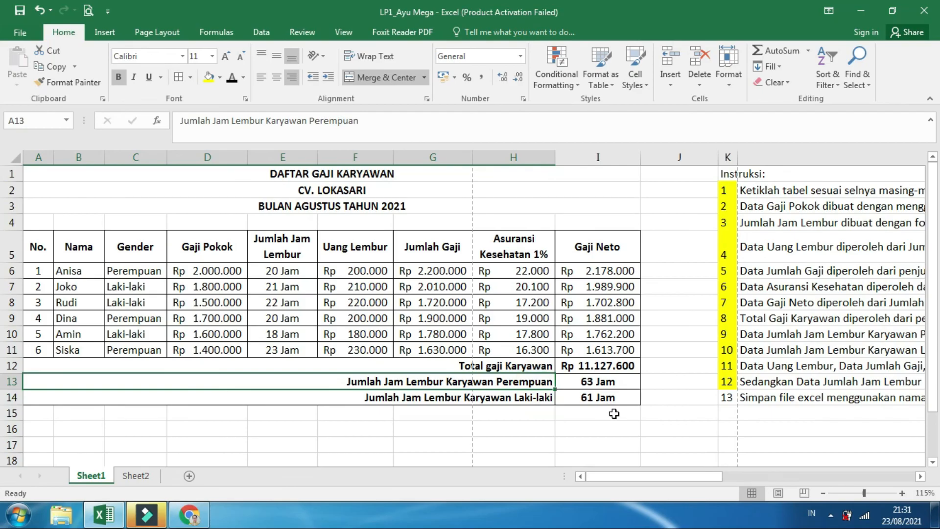
{"action": "left_click", "coordinate": [679, 207]}
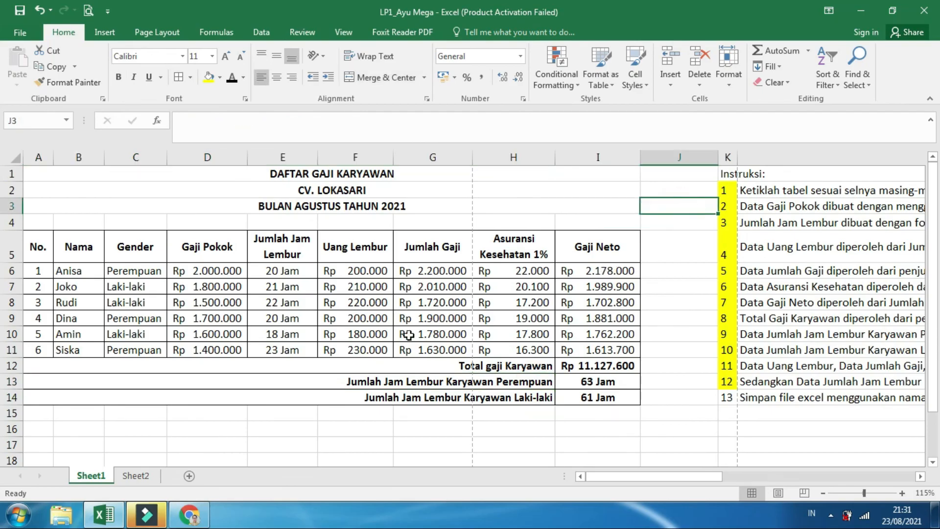
{"action": "left_click", "coordinate": [335, 268]}
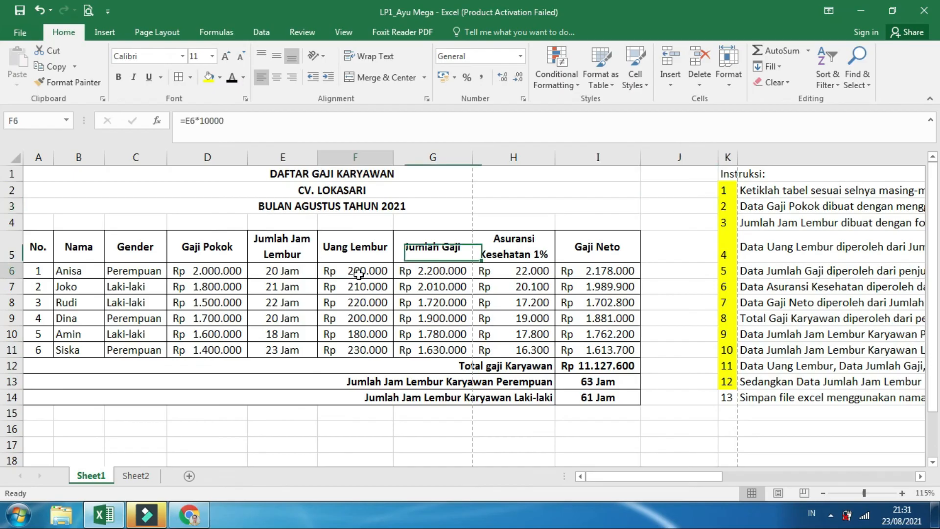
{"action": "left_click", "coordinate": [247, 123]}
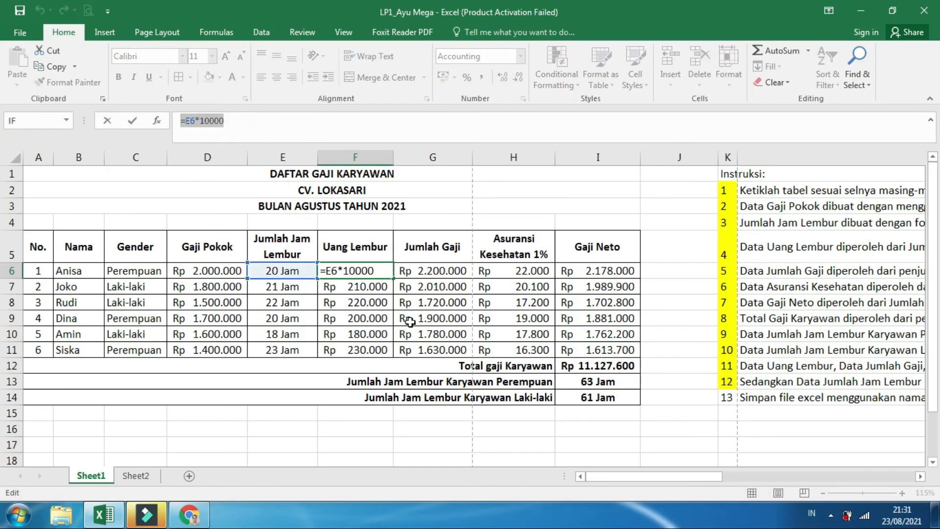
{"action": "left_click", "coordinate": [440, 270]}
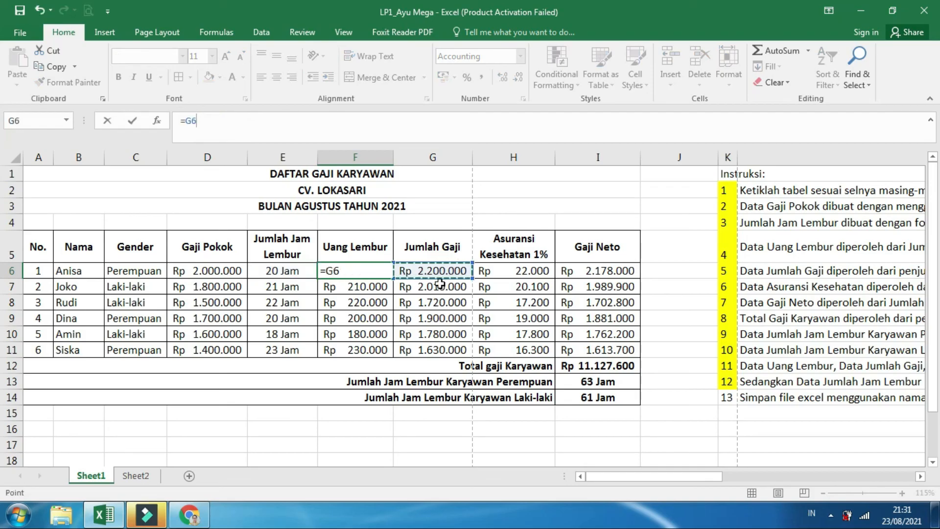
{"action": "key", "text": "Return"}
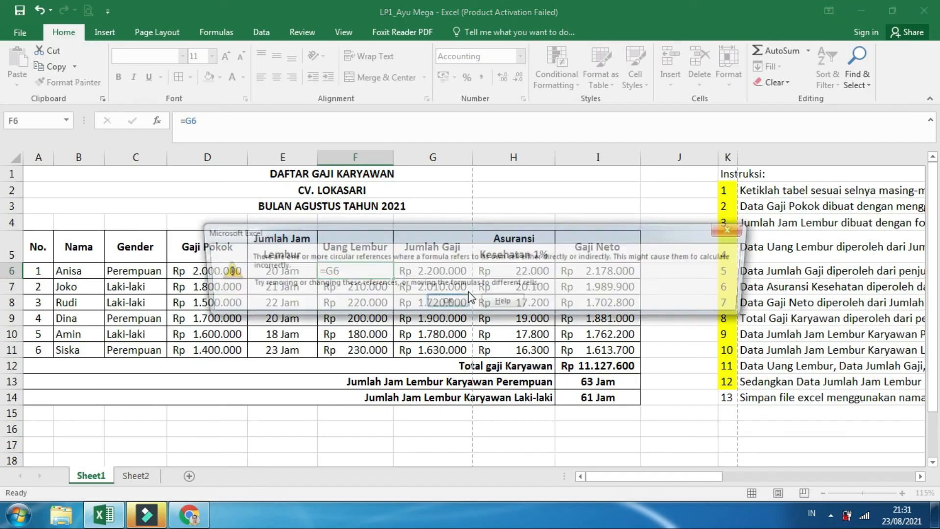
{"action": "left_click", "coordinate": [444, 301]}
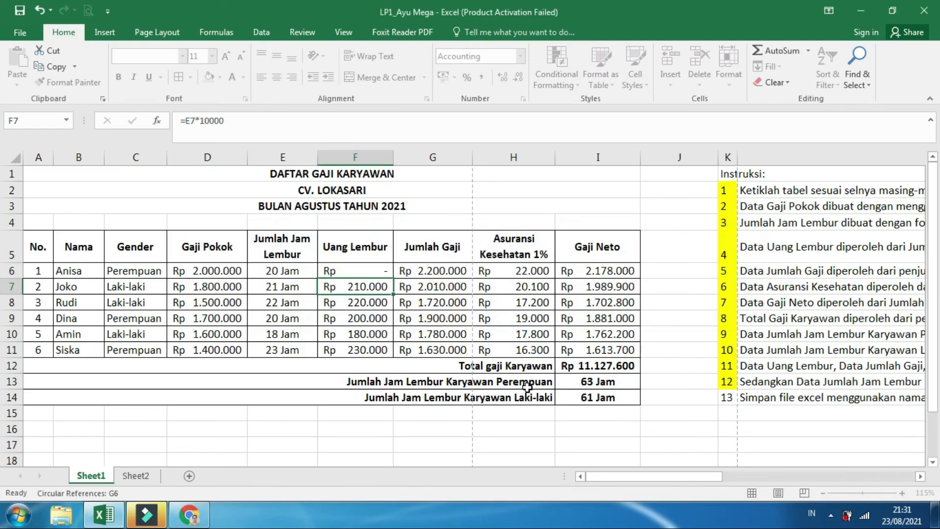
Inspect the Jumlah Gaji formula in G6 and the Gaji Neto formula in I6
{"action": "left_click", "coordinate": [447, 269]}
{"action": "triple_click", "coordinate": [221, 117]}
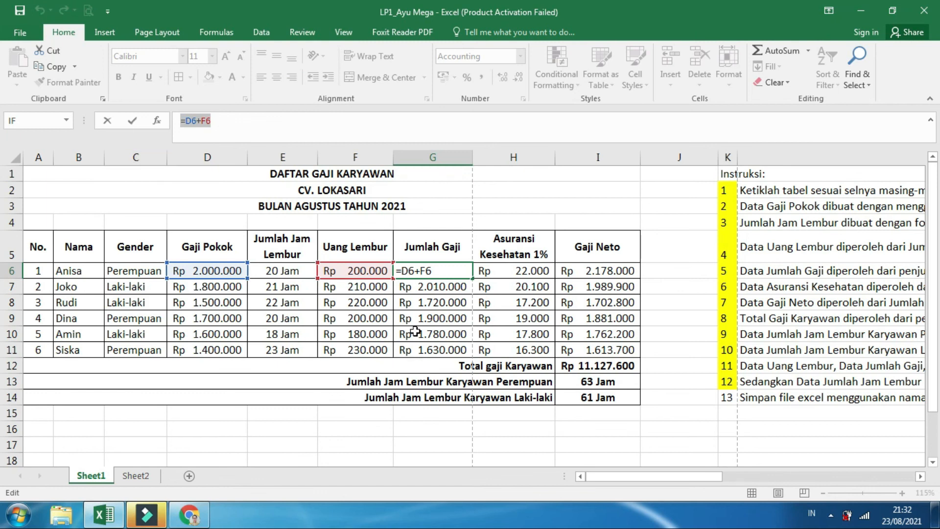
{"action": "key", "text": "Return"}
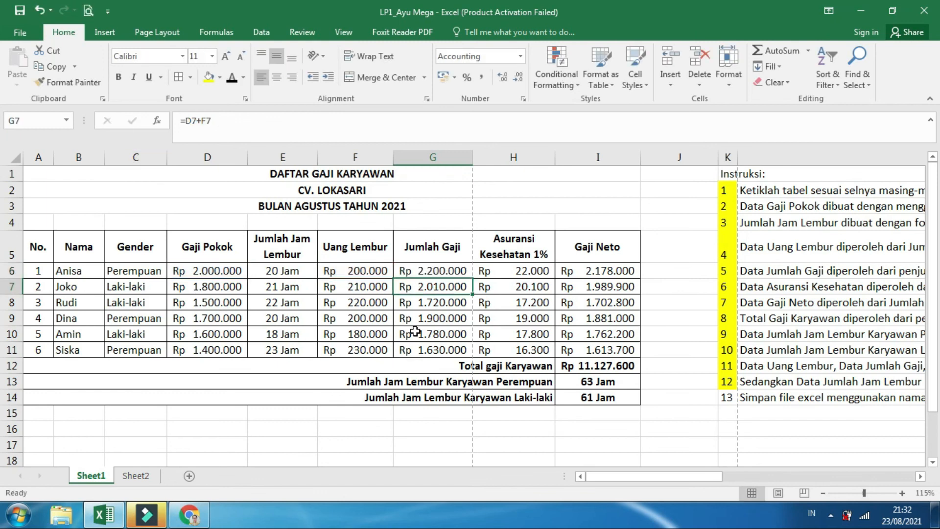
{"action": "left_click", "coordinate": [572, 273]}
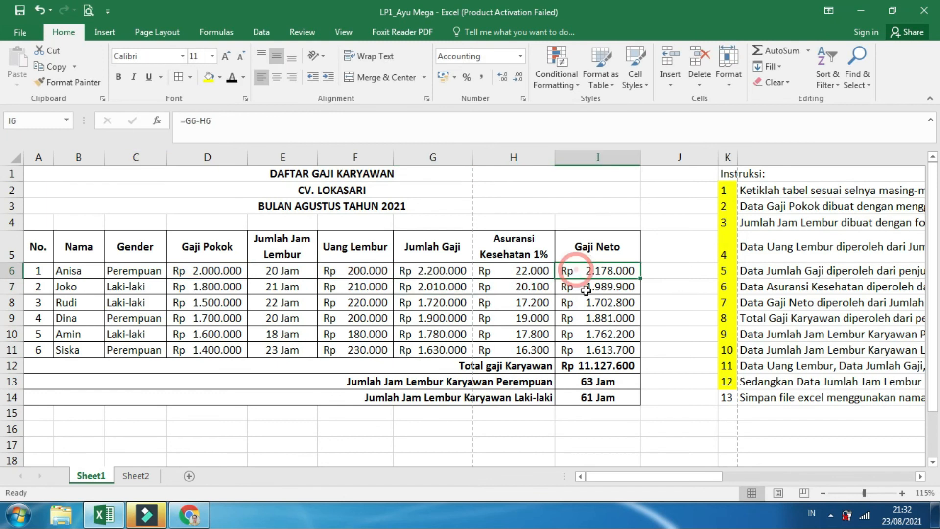
{"action": "triple_click", "coordinate": [223, 120]}
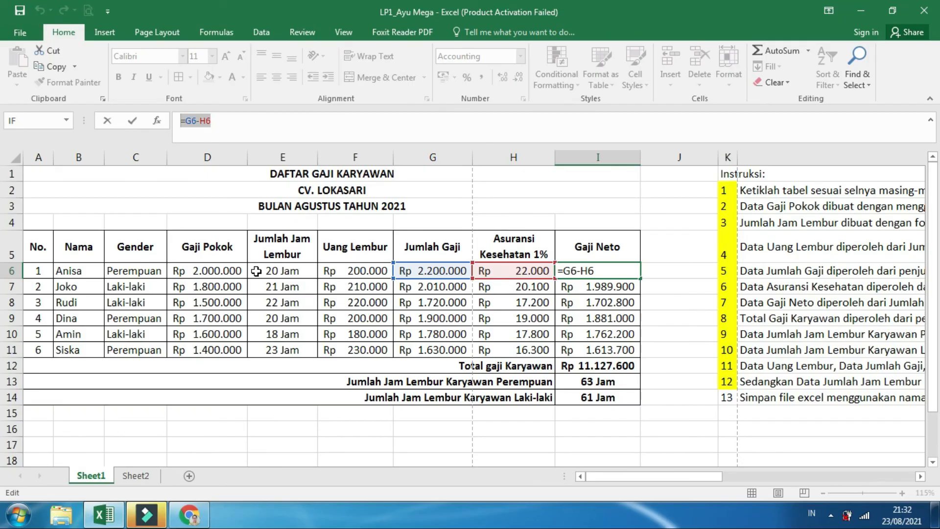
{"action": "key", "text": "Return"}
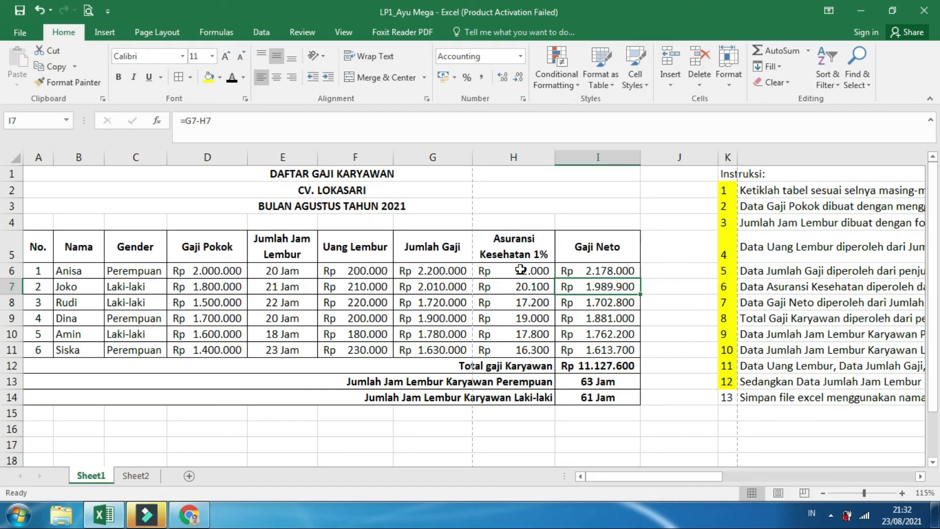
{"action": "left_click", "coordinate": [664, 428]}
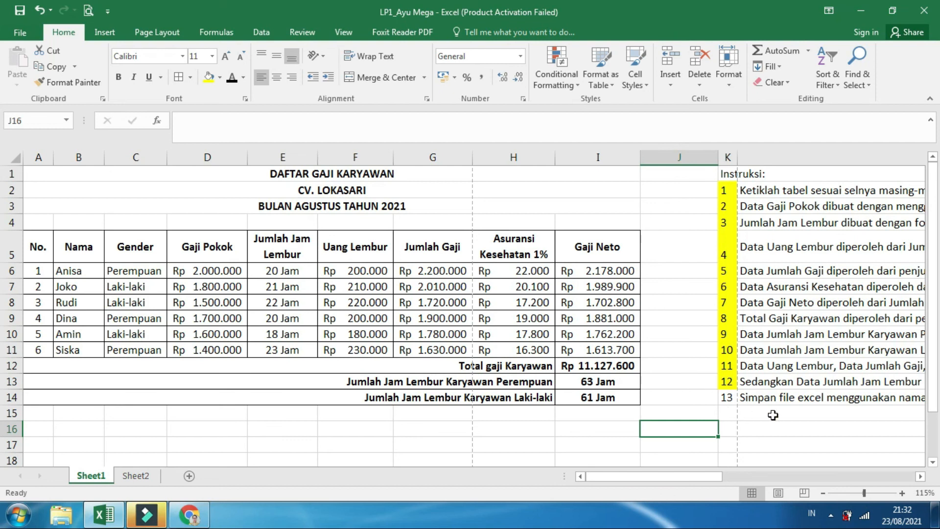
{"action": "left_click", "coordinate": [774, 414]}
{"action": "left_click_drag", "start_coordinate": [39, 427], "coordinate": [618, 431]}
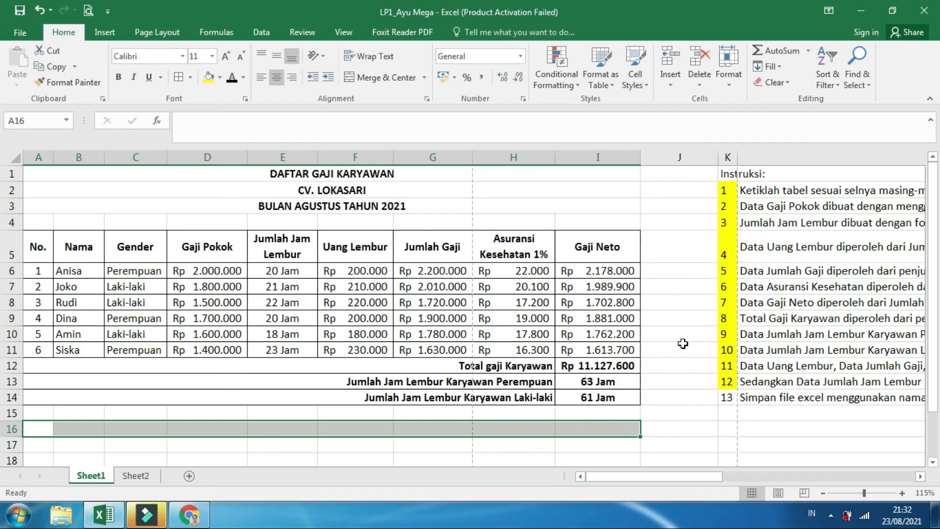
{"action": "left_click", "coordinate": [784, 430]}
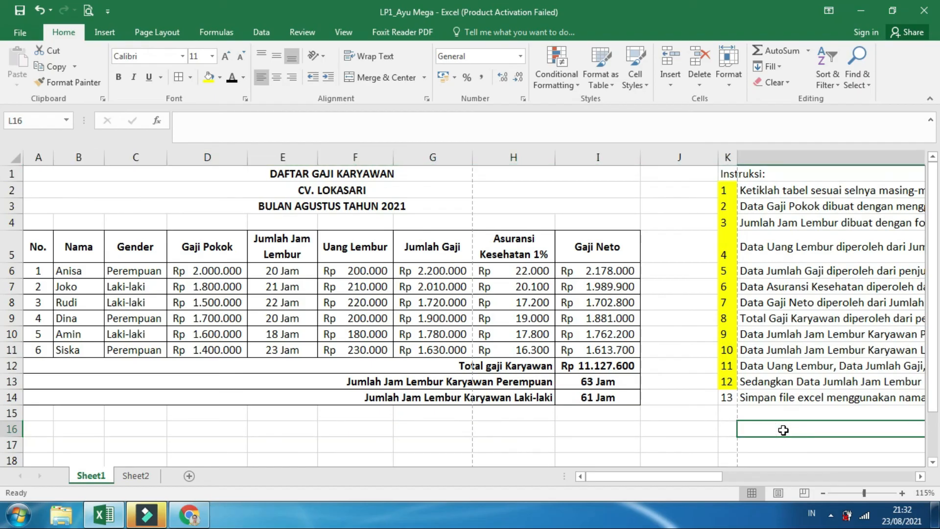